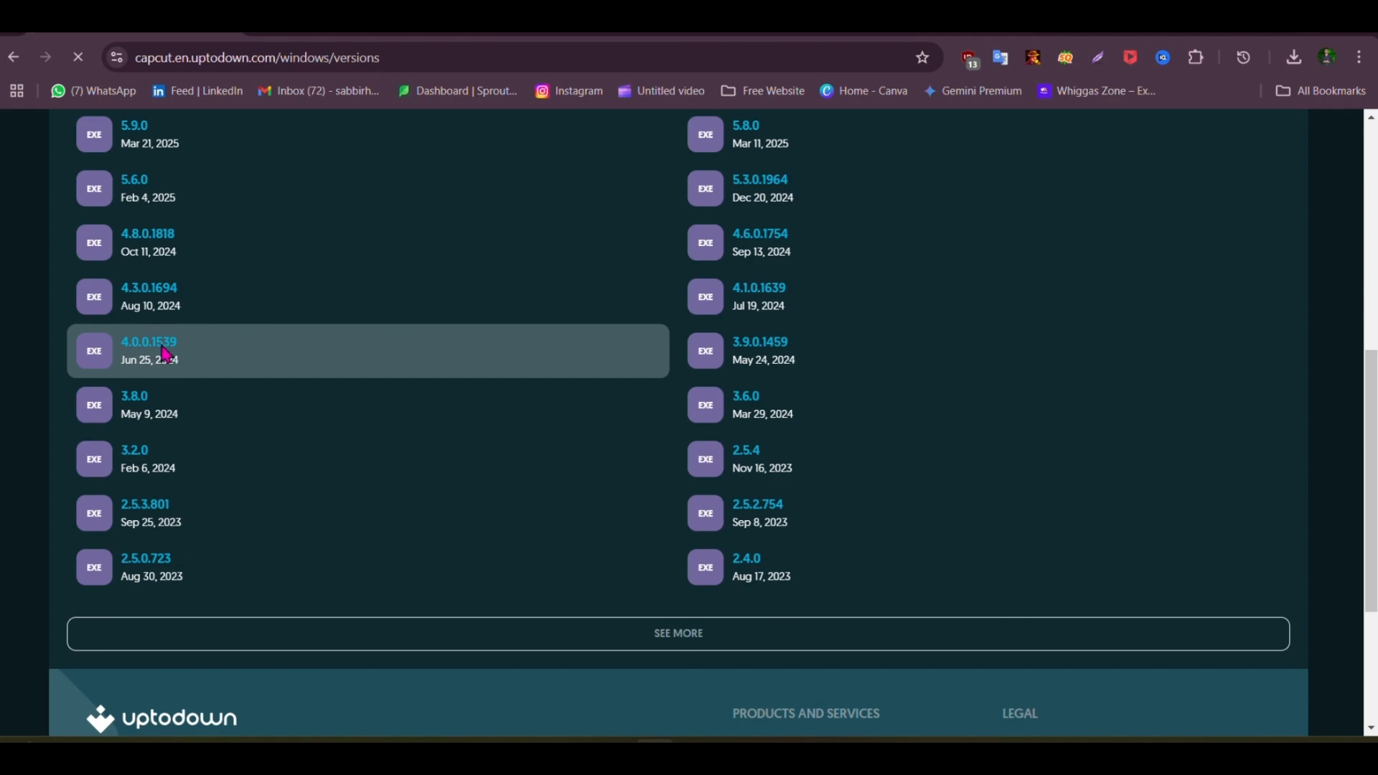
Step: Download the CapCut 4.0.0.1539 installer and save it as capcut-4-0-0-1539.exe in the software folder on drive E
{"action": "scroll", "coordinate": [323, 422], "scroll_direction": "down", "scroll_amount": 10}
{"action": "scroll", "coordinate": [323, 422], "scroll_direction": "down", "scroll_amount": 1}
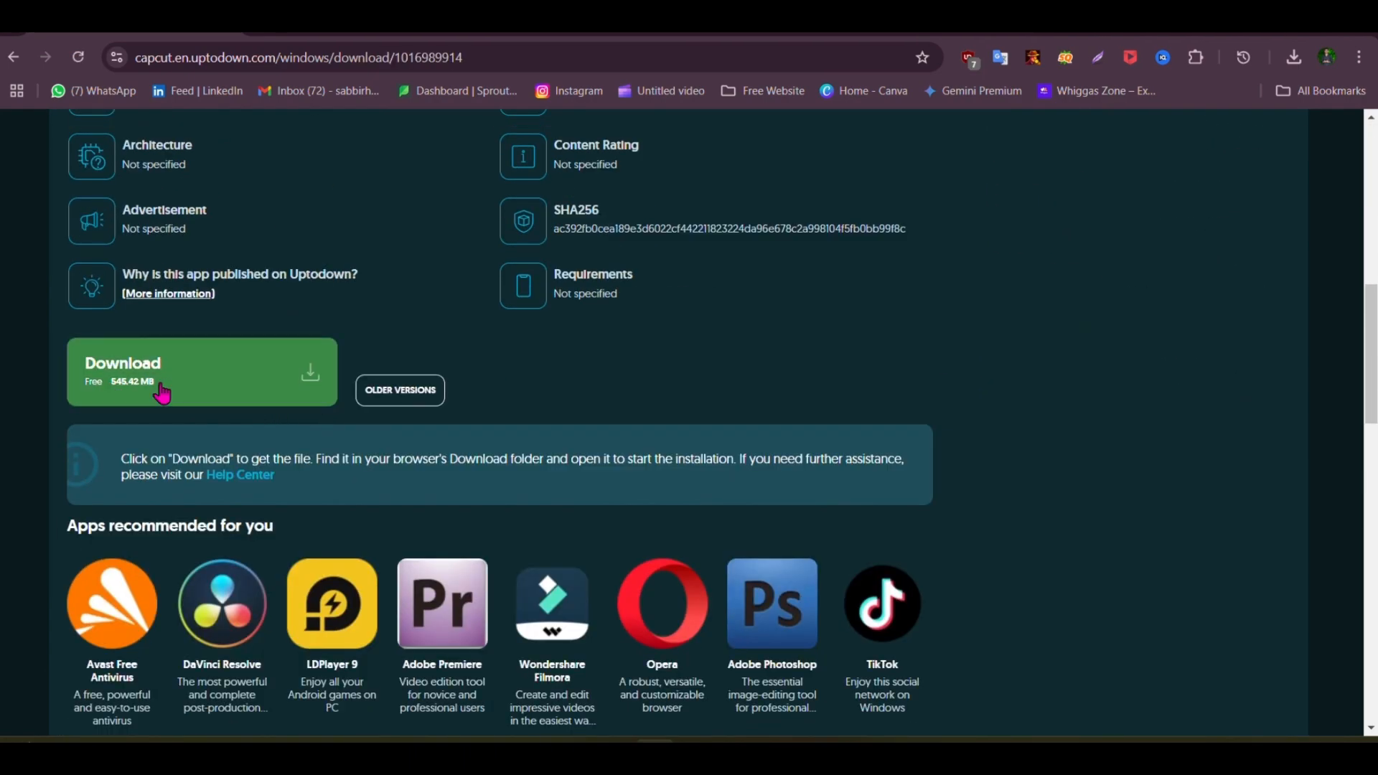
{"action": "left_click", "coordinate": [307, 379]}
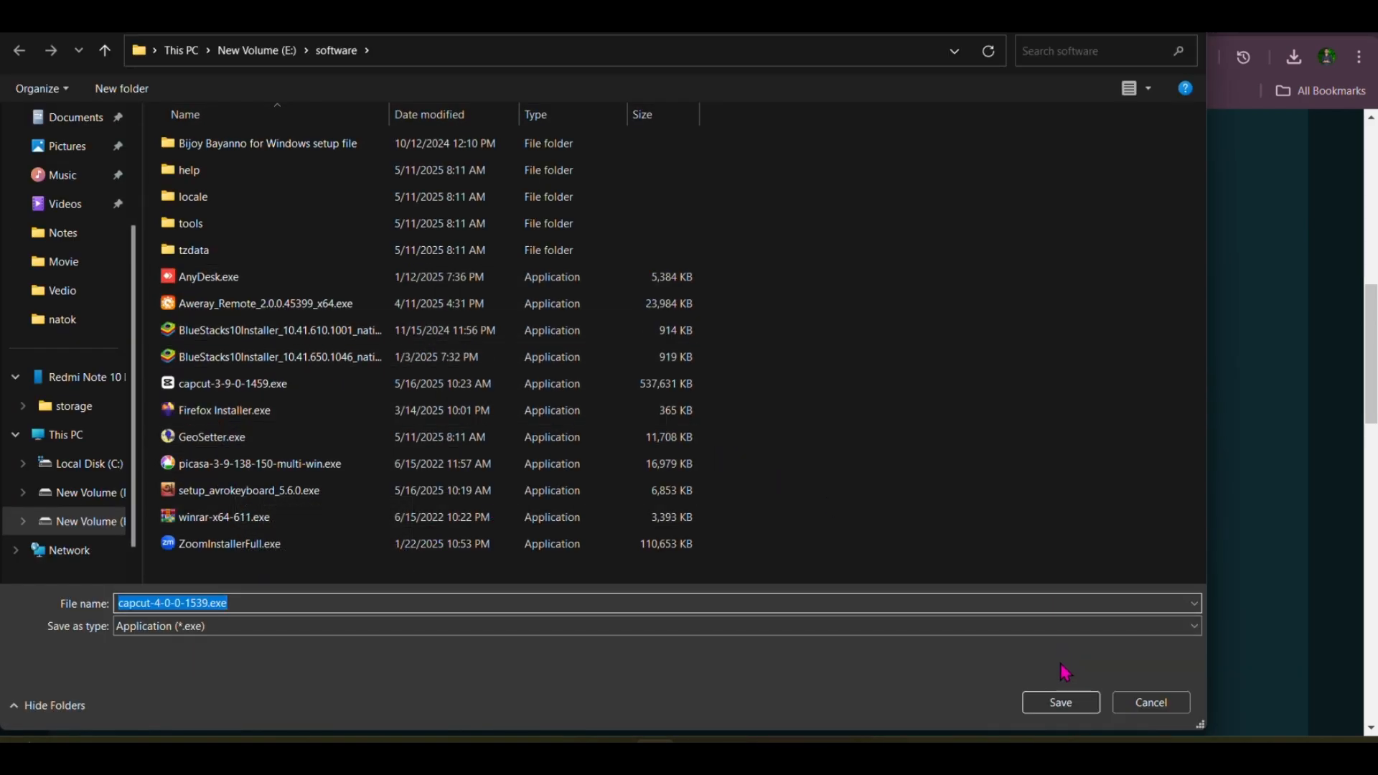
{"action": "left_click", "coordinate": [1055, 700]}
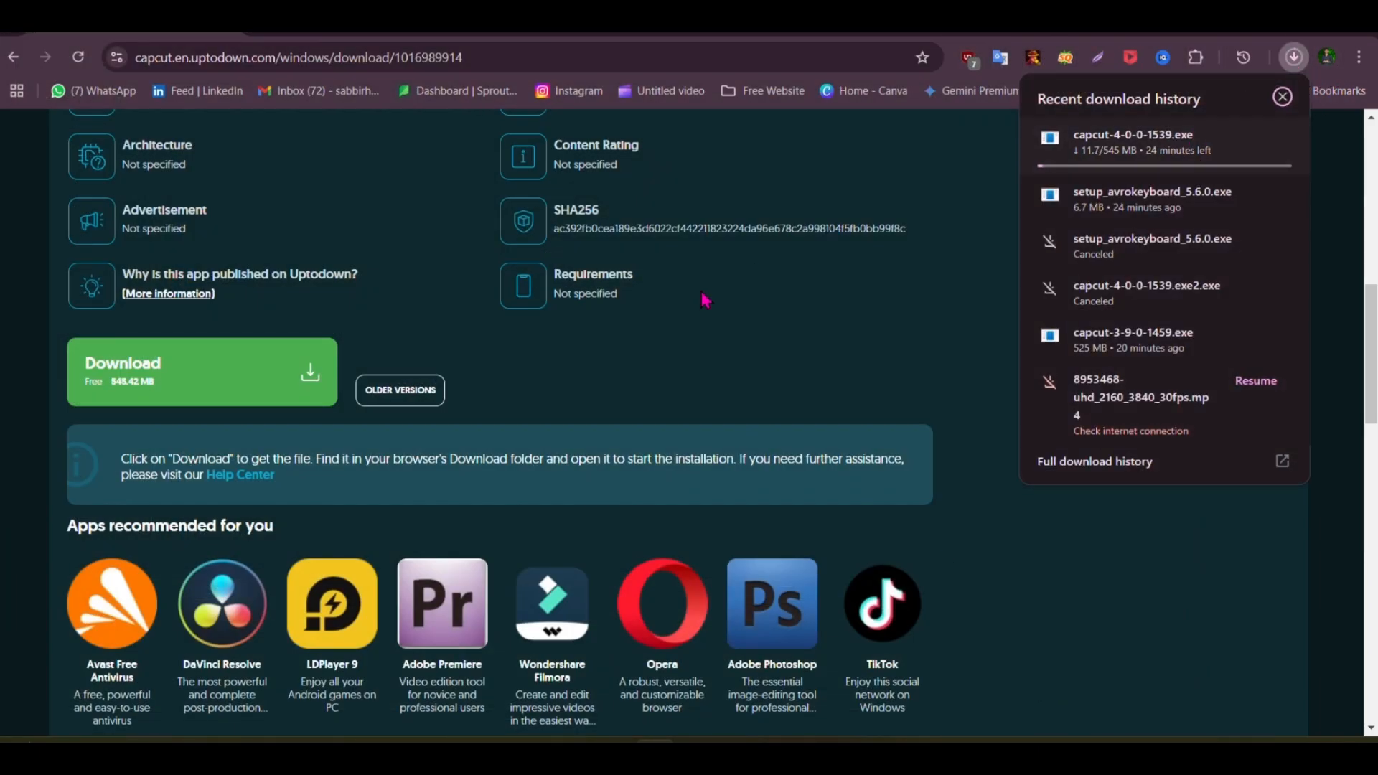
Step: Pause the running download of capcut-4-0-0-1539.exe
{"action": "scroll", "coordinate": [718, 557], "scroll_direction": "up", "scroll_amount": 5}
{"action": "scroll", "coordinate": [752, 481], "scroll_direction": "down", "scroll_amount": 7}
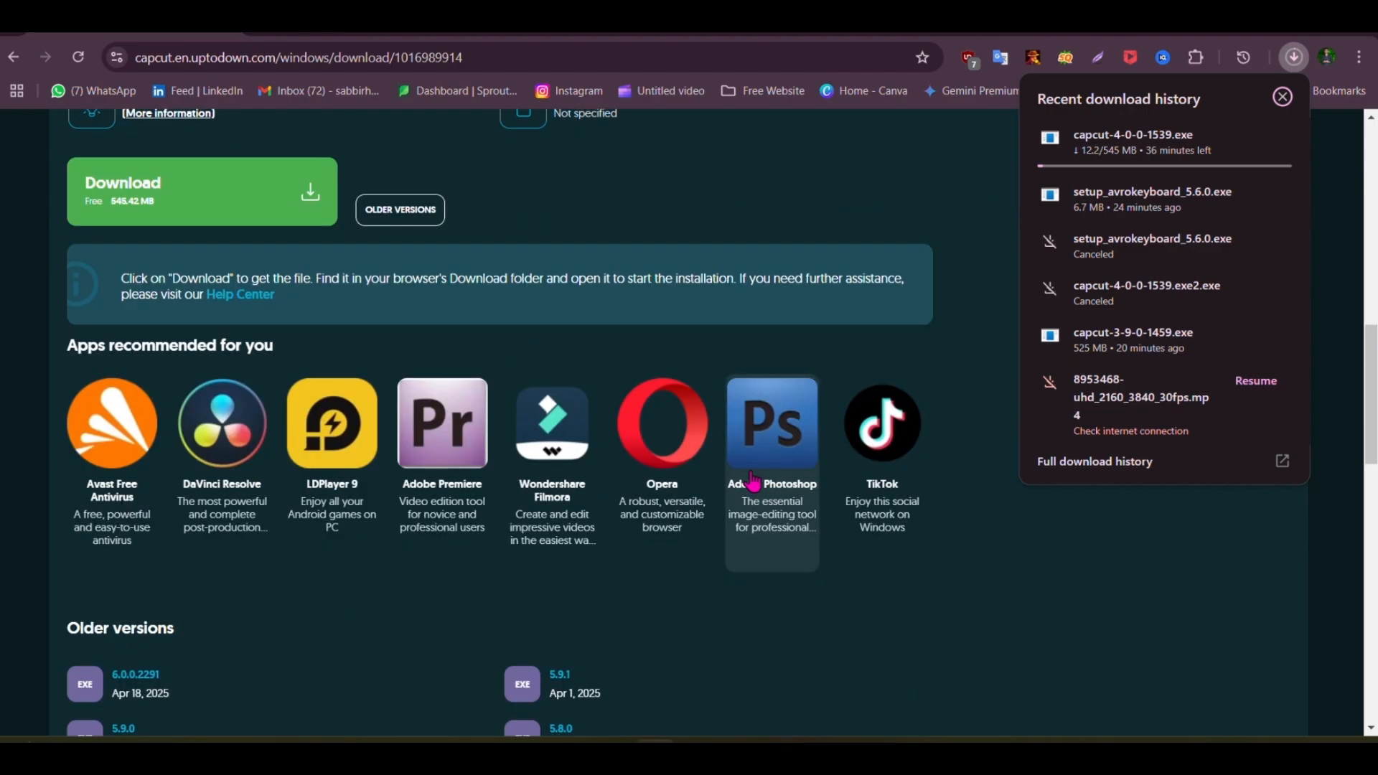
{"action": "scroll", "coordinate": [714, 448], "scroll_direction": "up", "scroll_amount": 10}
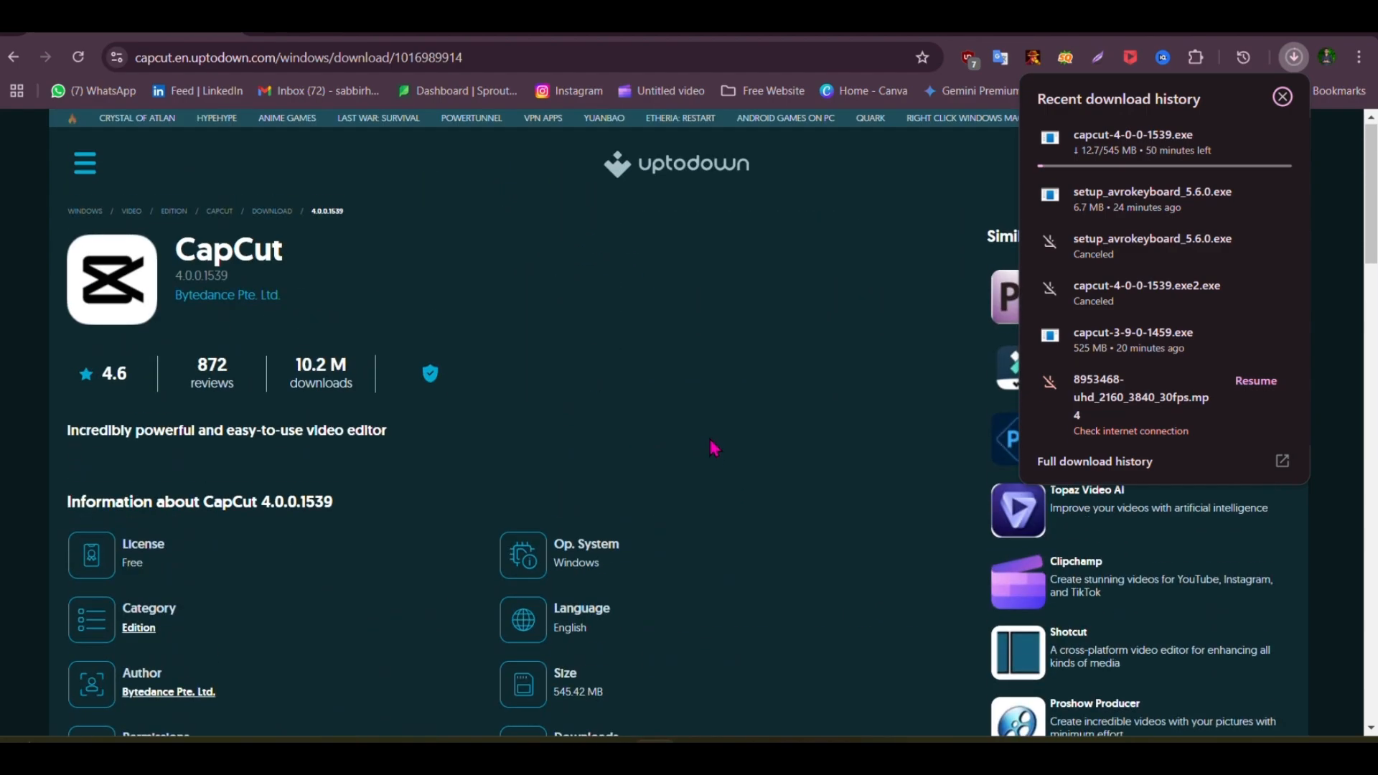
{"action": "mouse_move", "coordinate": [1171, 167]}
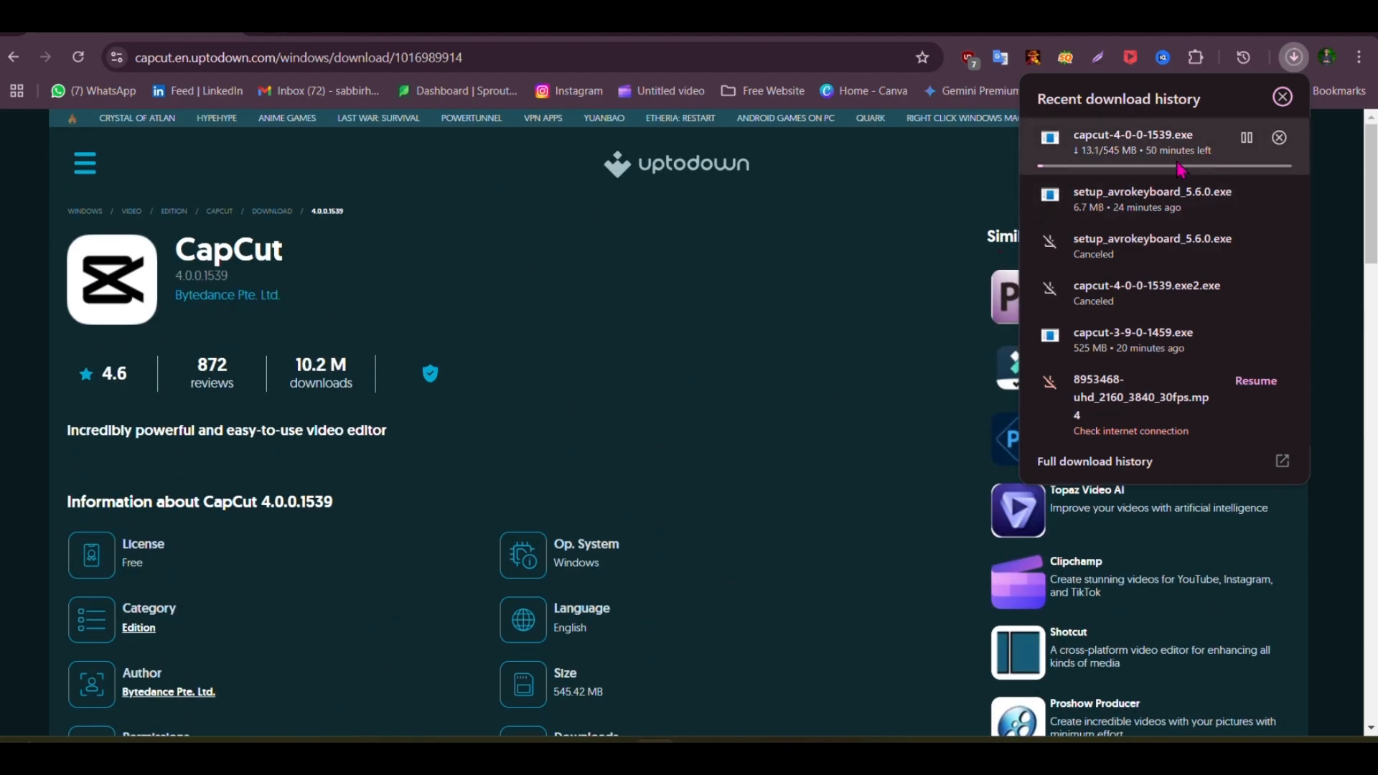
{"action": "left_click", "coordinate": [1252, 141]}
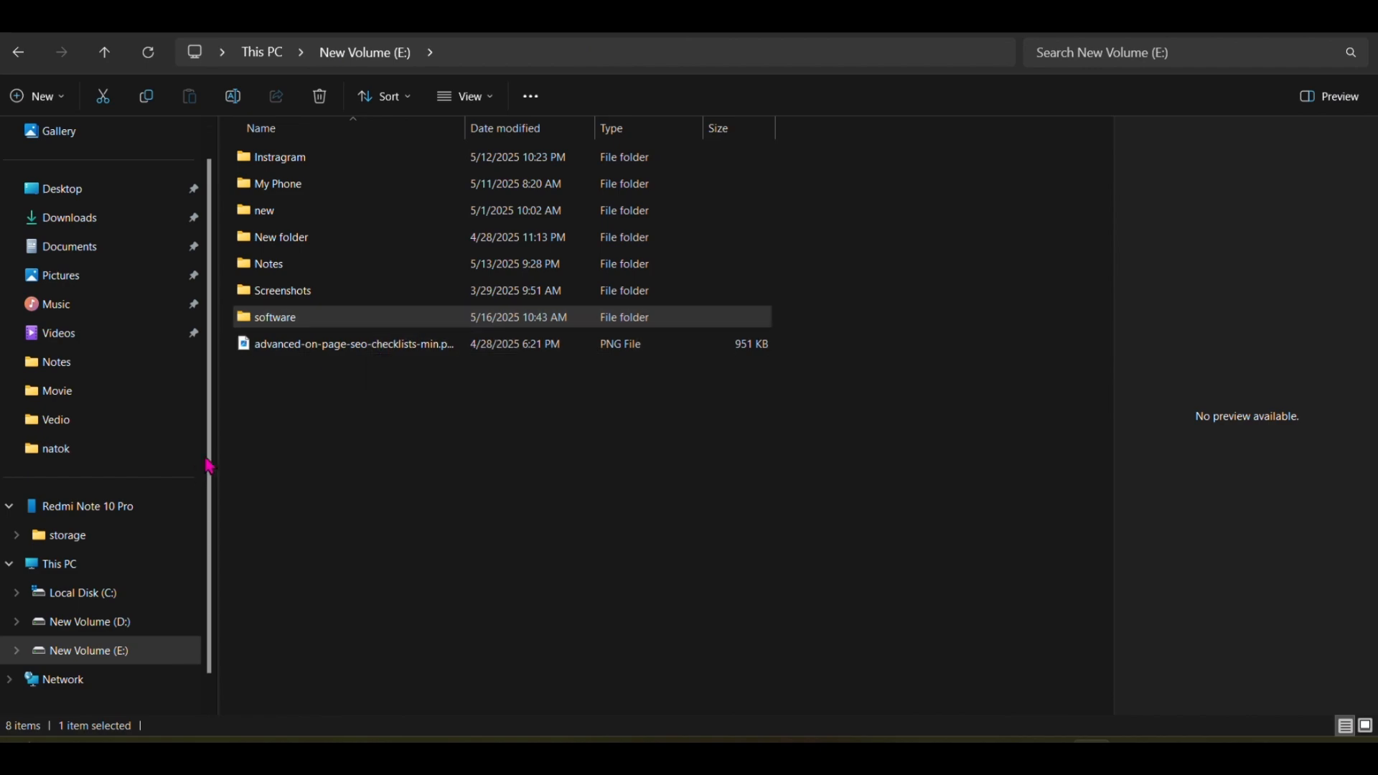
Step: Run capcut-3-9-0-1459.exe from the software folder on drive E and start installing CapCut
{"action": "double_click", "coordinate": [277, 320]}
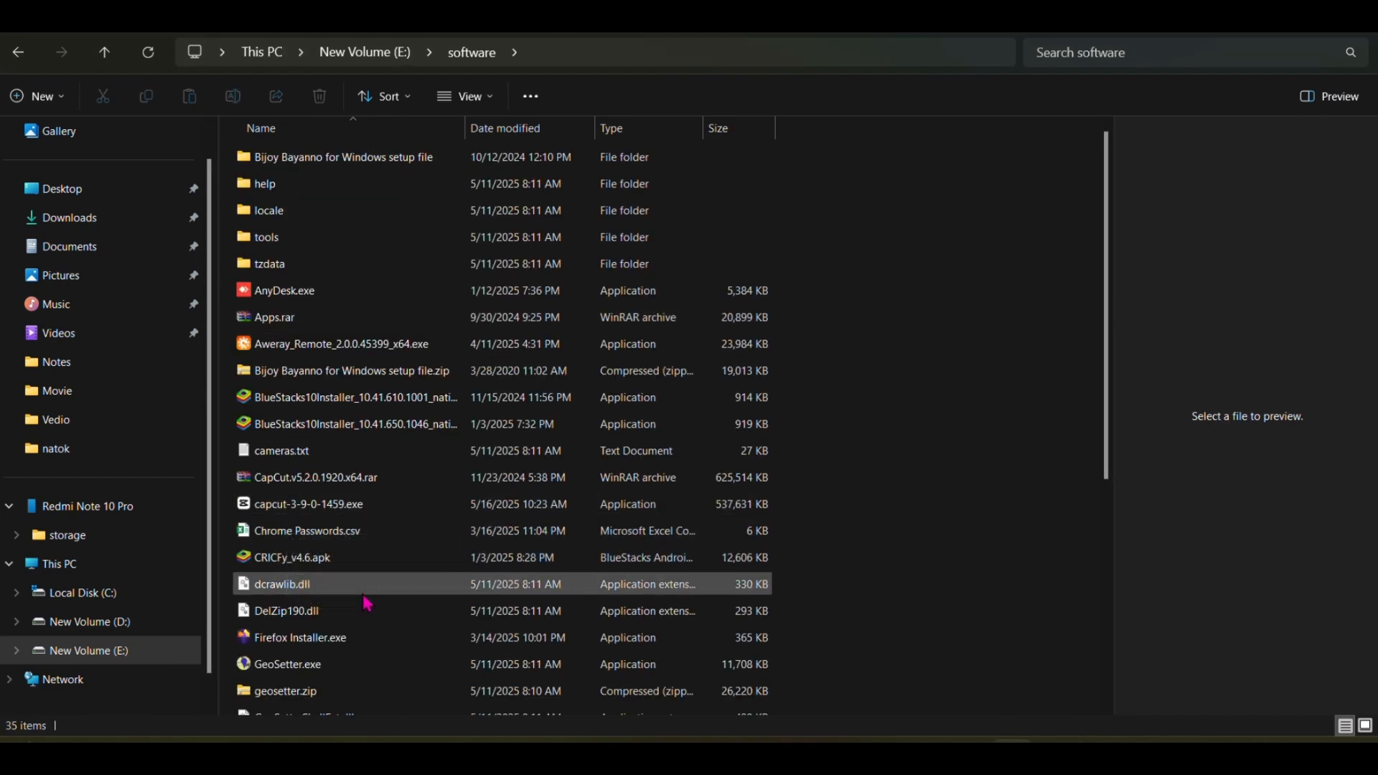
{"action": "double_click", "coordinate": [314, 507]}
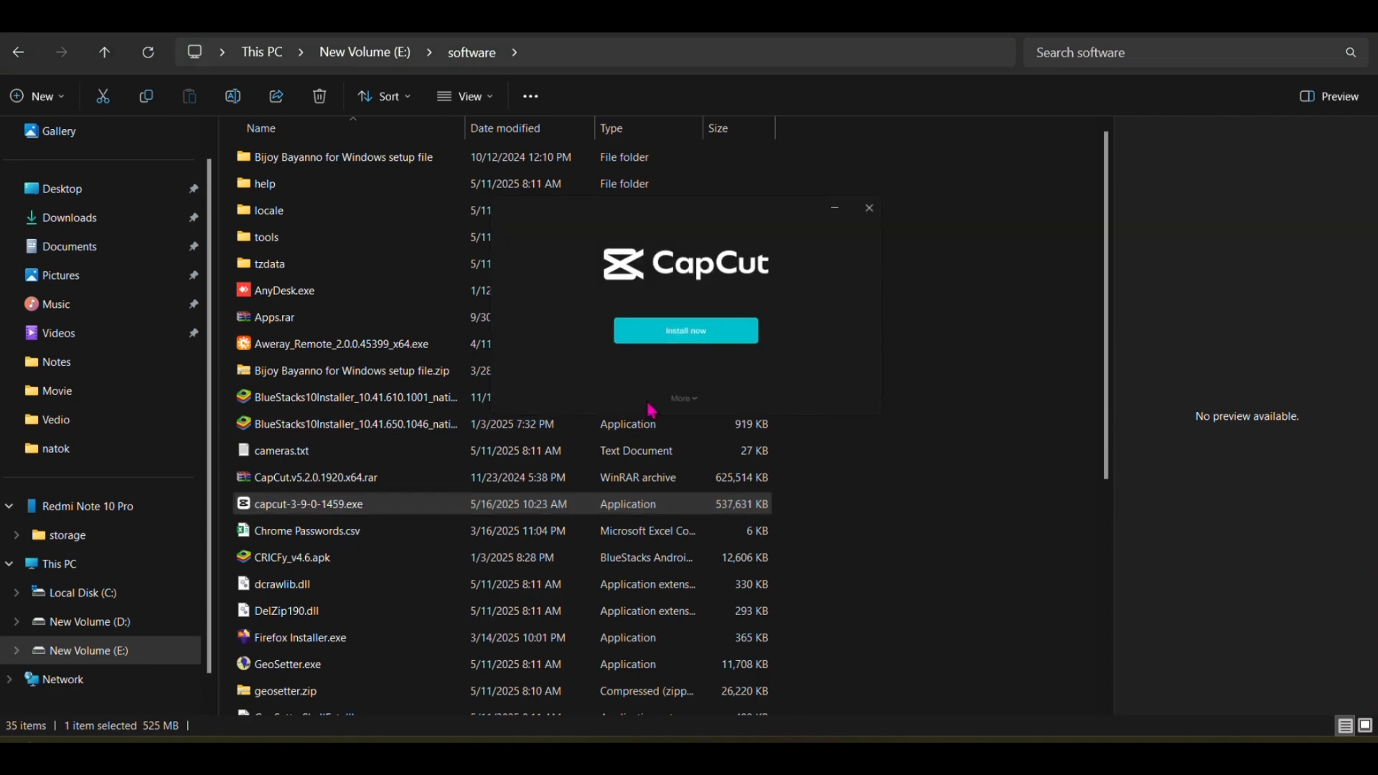
{"action": "left_click", "coordinate": [695, 333]}
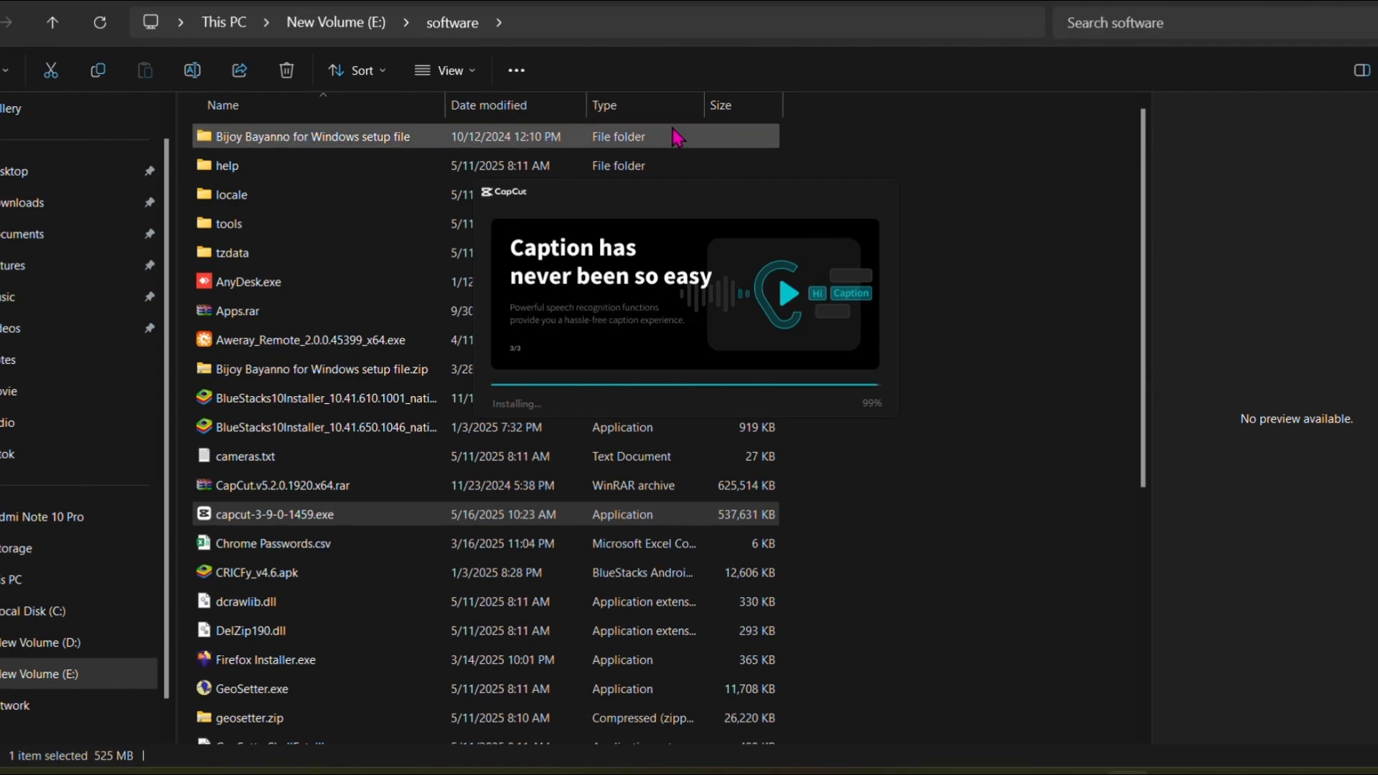
{"action": "scroll", "coordinate": [1022, 372], "scroll_direction": "down", "scroll_amount": 2}
{"action": "scroll", "coordinate": [1050, 371], "scroll_direction": "down", "scroll_amount": 3}
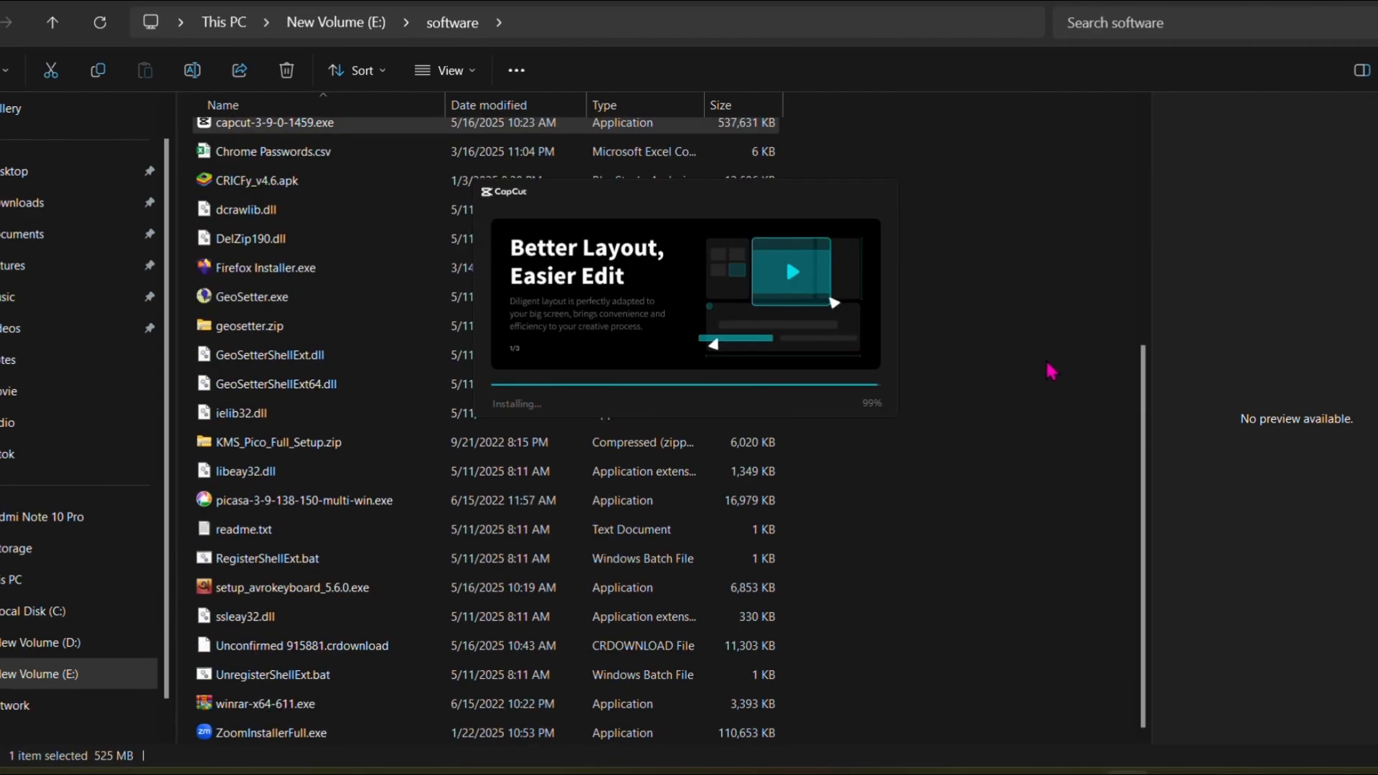
{"action": "scroll", "coordinate": [1048, 370], "scroll_direction": "up", "scroll_amount": 2}
{"action": "scroll", "coordinate": [1050, 371], "scroll_direction": "down", "scroll_amount": 2}
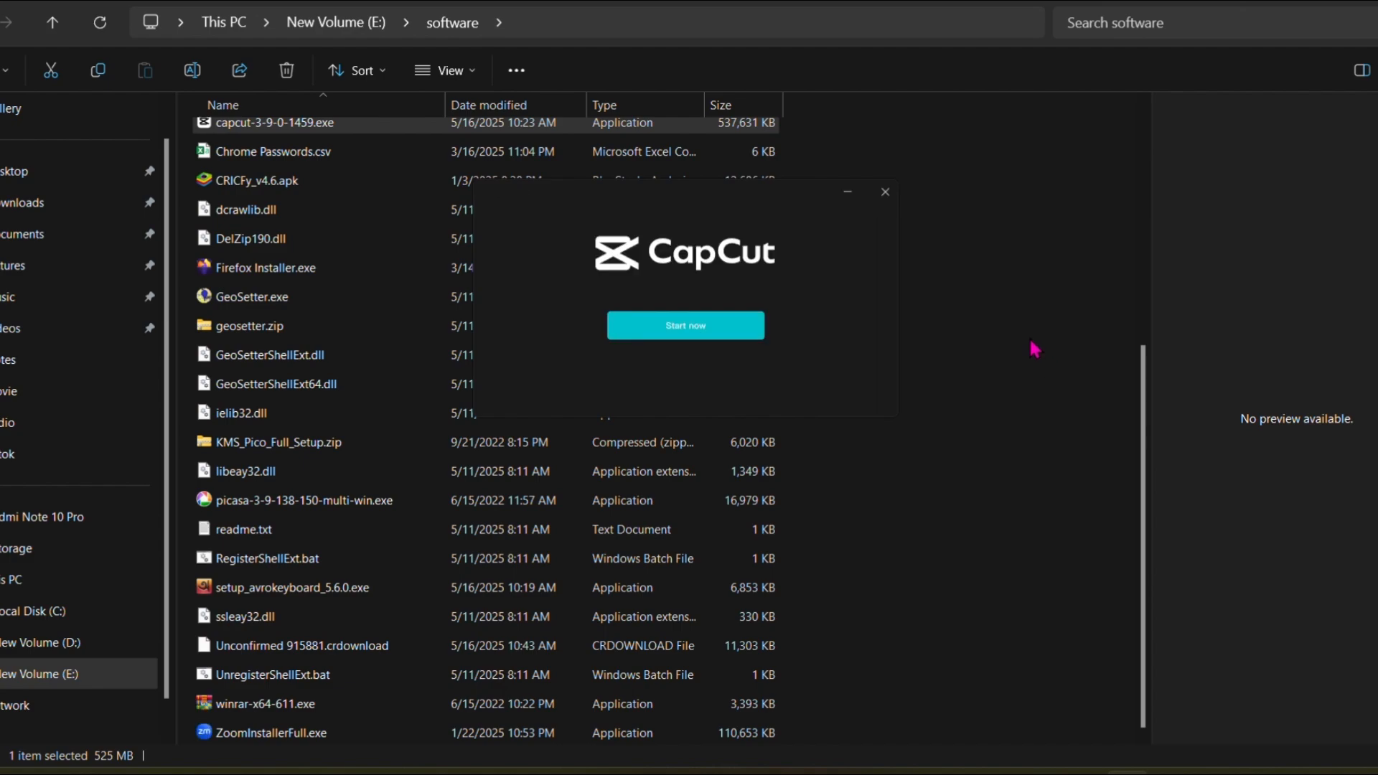
Step: Start the freshly installed CapCut and confirm the environment test
{"action": "left_click", "coordinate": [686, 329]}
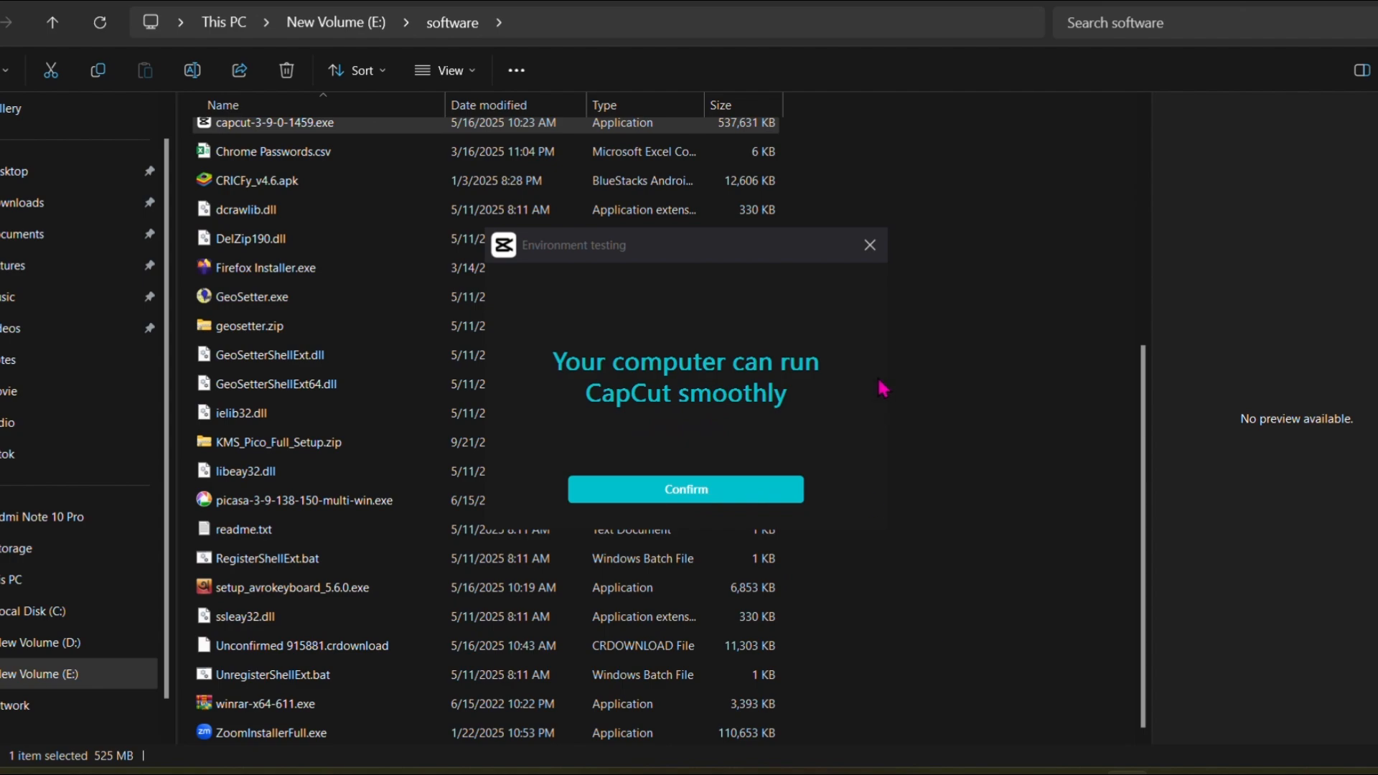
{"action": "left_click", "coordinate": [696, 491]}
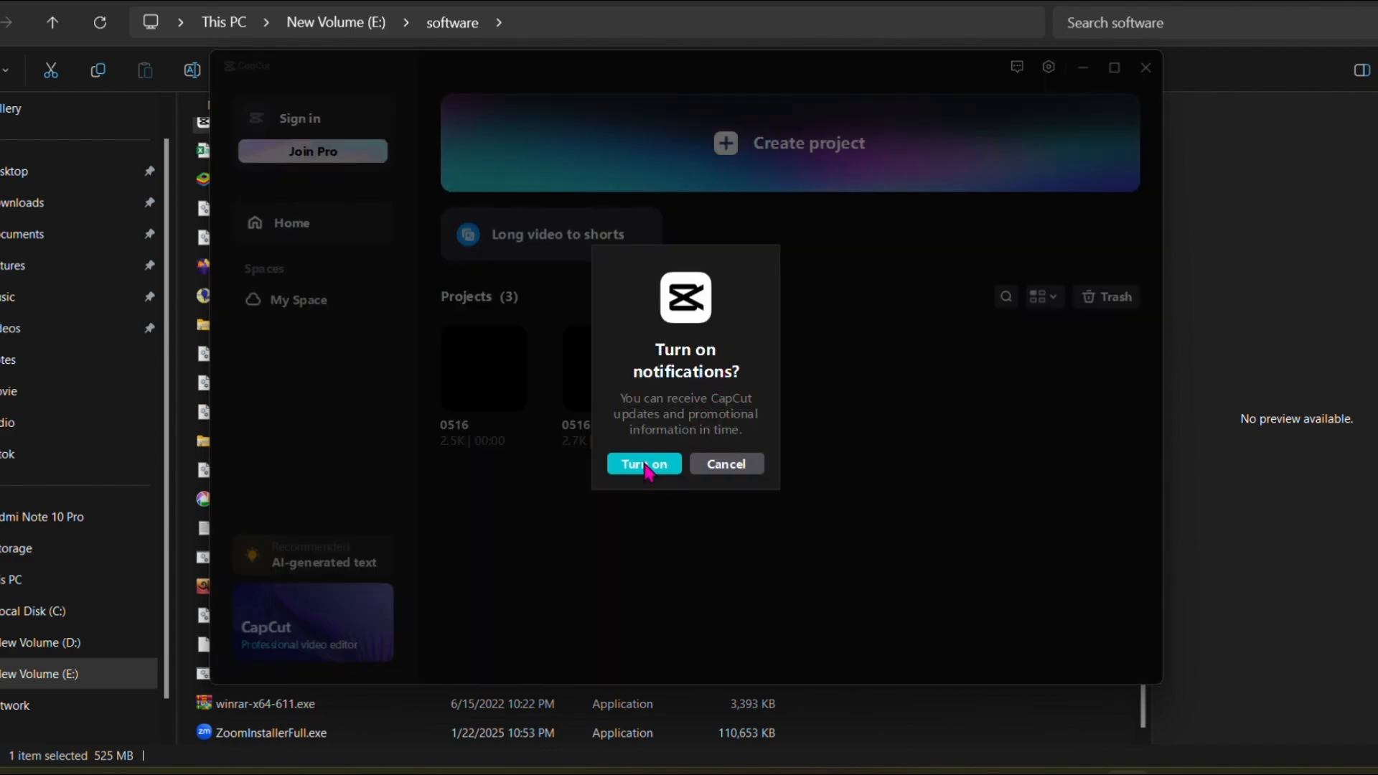
Step: Turn on CapCut notifications, then close the Windows settings window and the update notice
{"action": "left_click", "coordinate": [669, 467]}
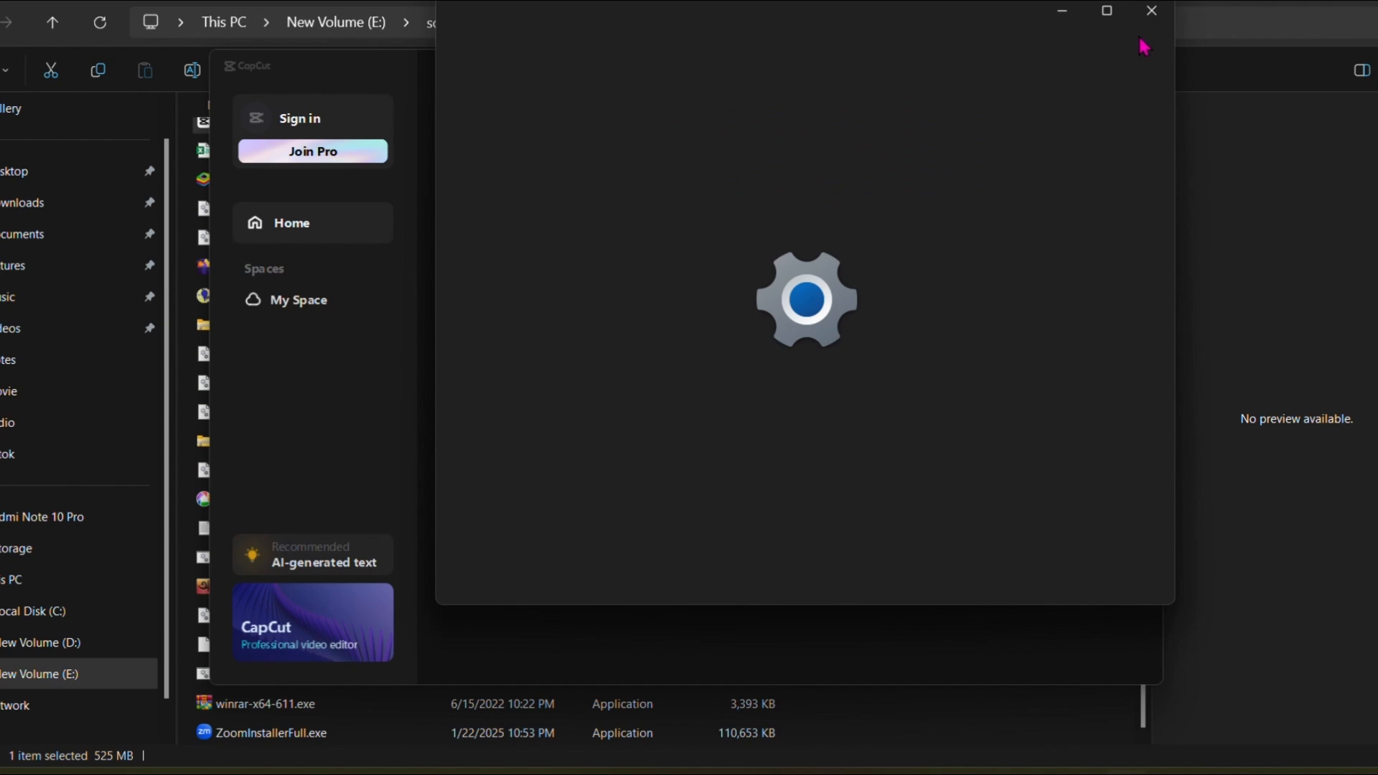
{"action": "left_click", "coordinate": [1151, 10]}
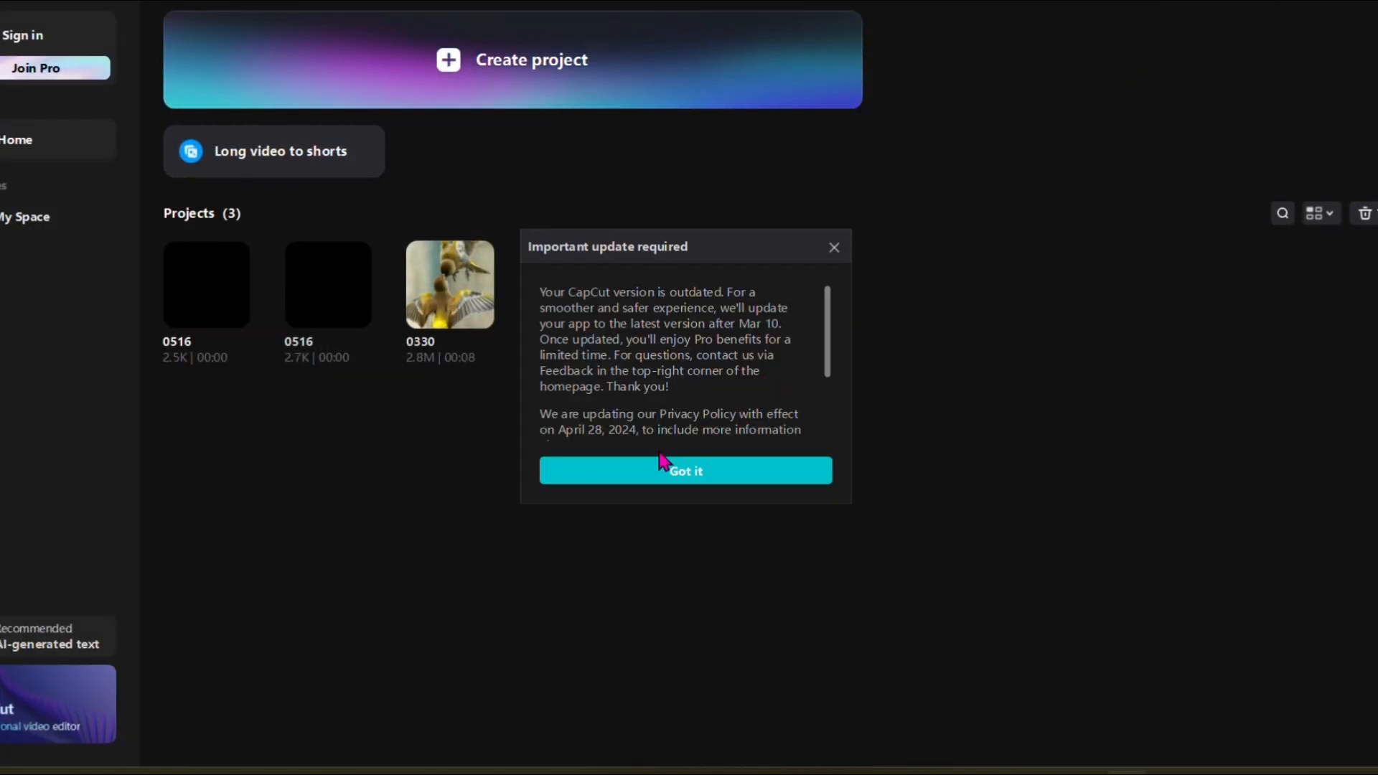
{"action": "left_click", "coordinate": [833, 247]}
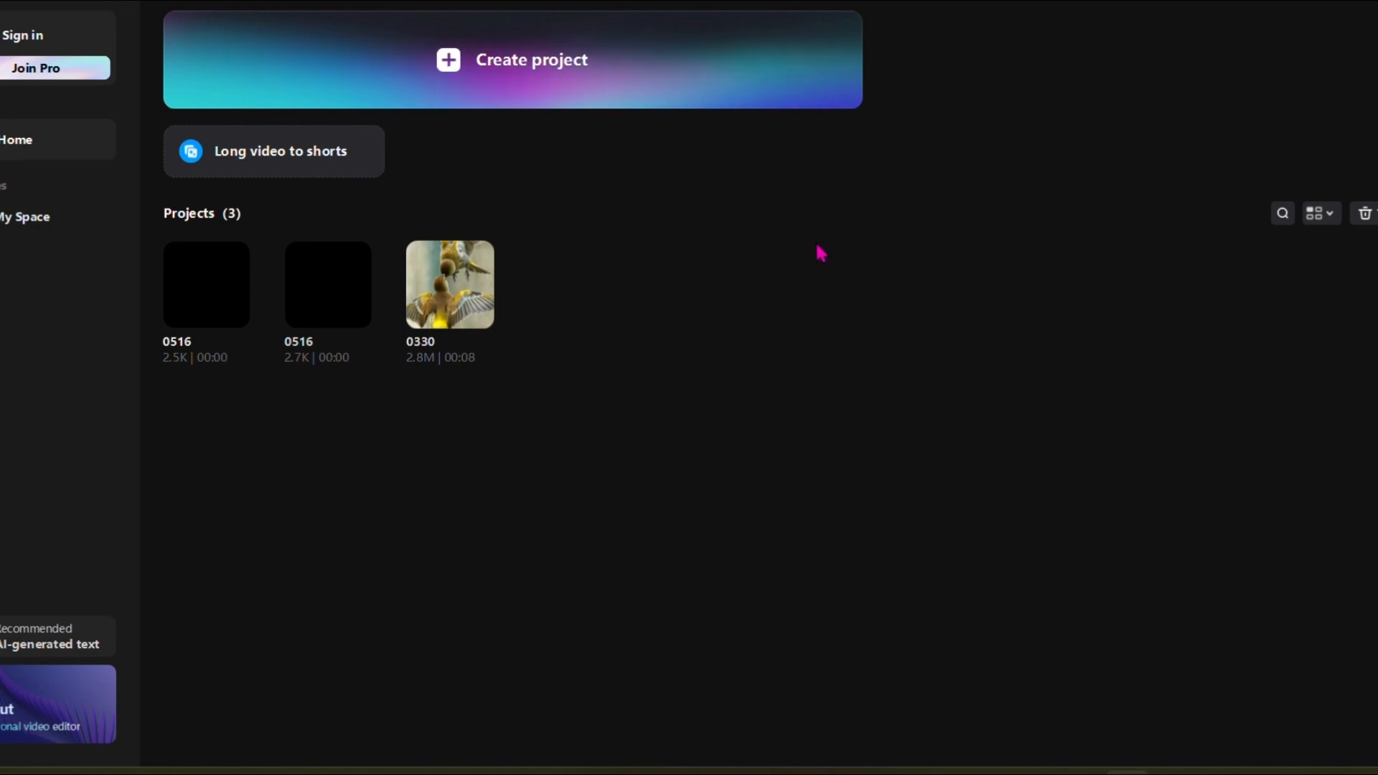
Step: Create a new project and exit the introductory walkthrough, dismissing its help hint
{"action": "left_click", "coordinate": [476, 69]}
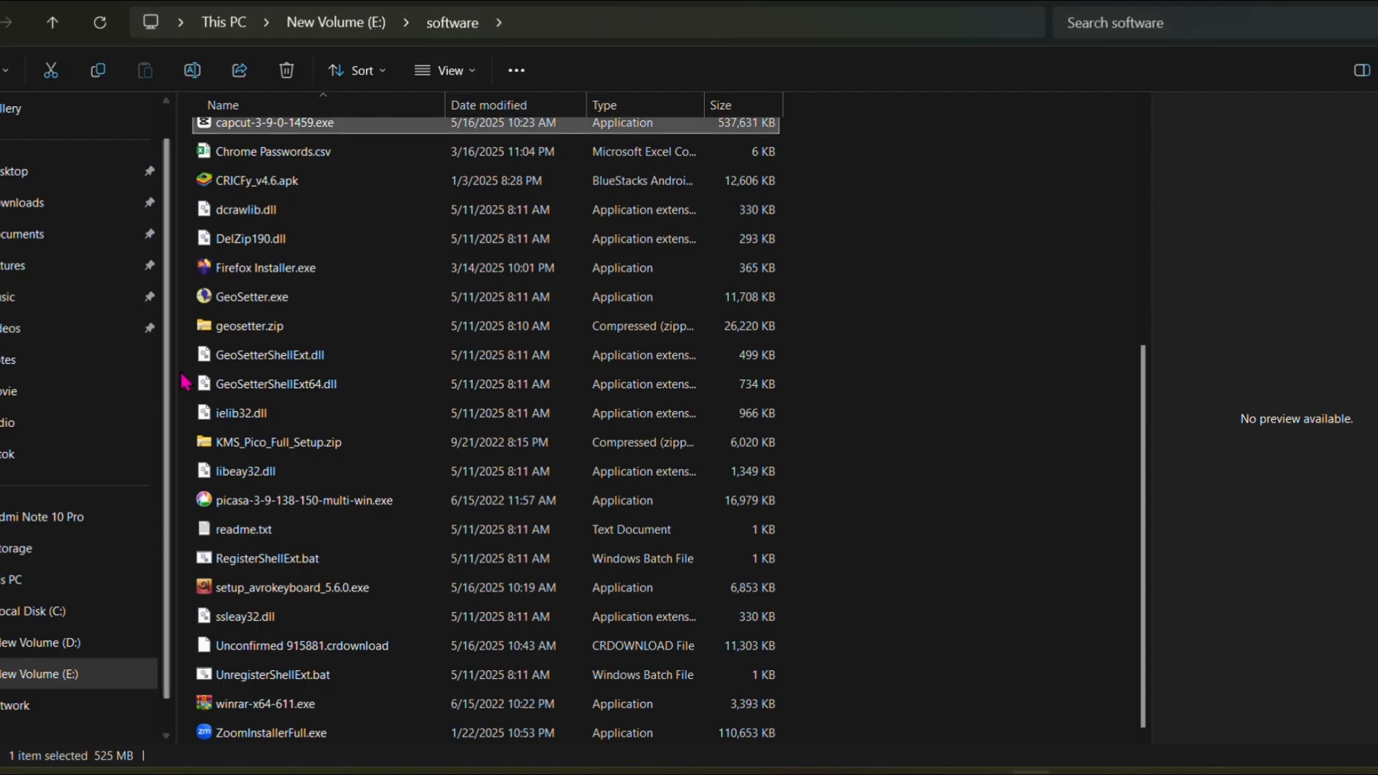
{"action": "scroll", "coordinate": [72, 427], "scroll_direction": "down", "scroll_amount": 1}
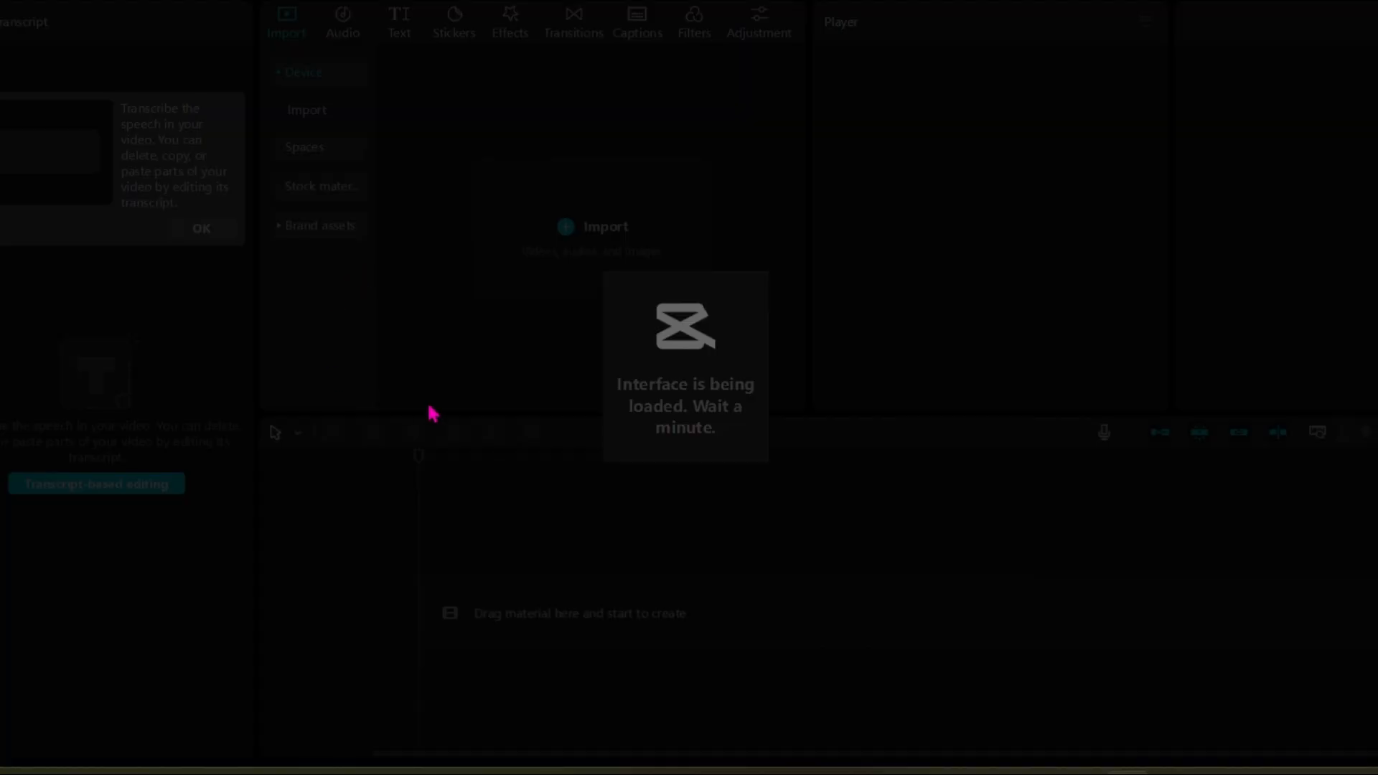
{"action": "left_click", "coordinate": [300, 221]}
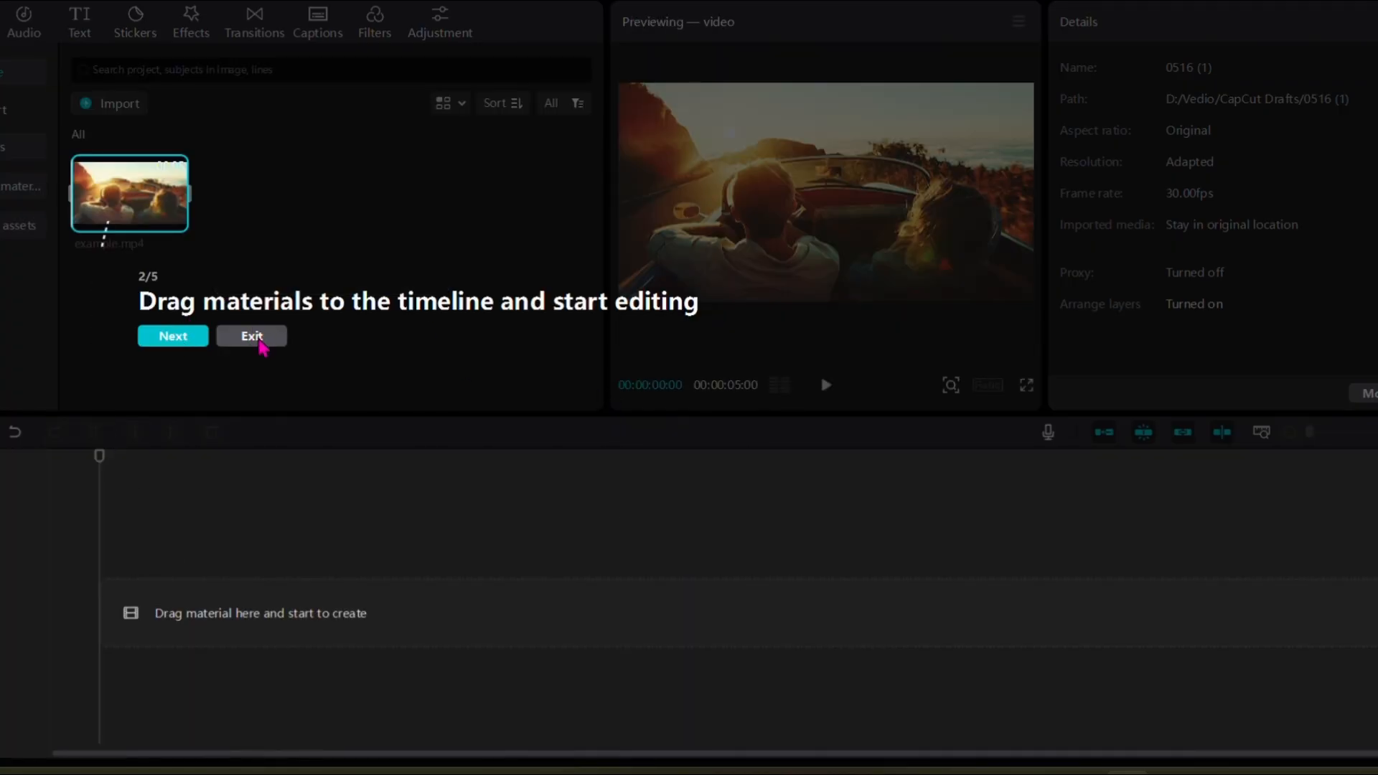
{"action": "left_click", "coordinate": [253, 335]}
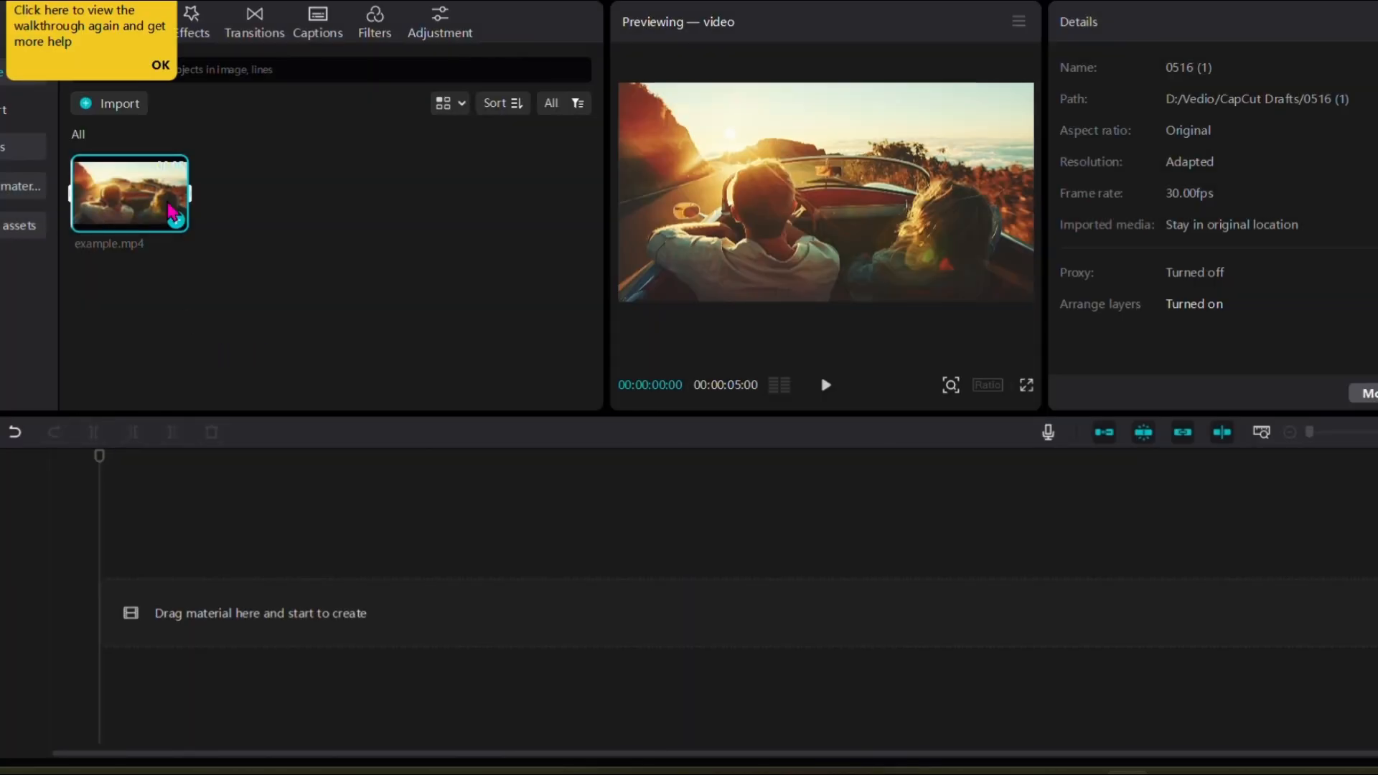
{"action": "left_click", "coordinate": [160, 69]}
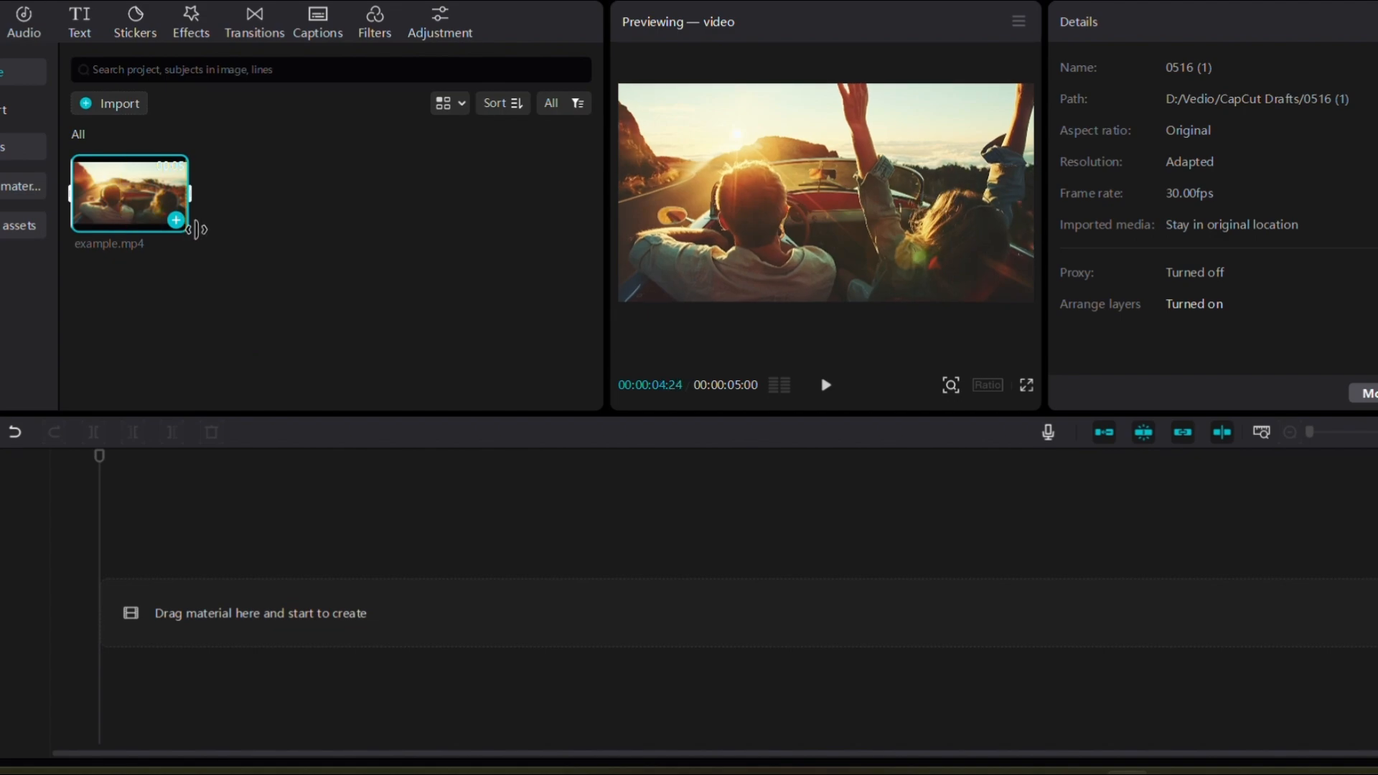
Step: Add example.mp4 to the timeline and play its first seconds
{"action": "left_click", "coordinate": [175, 220]}
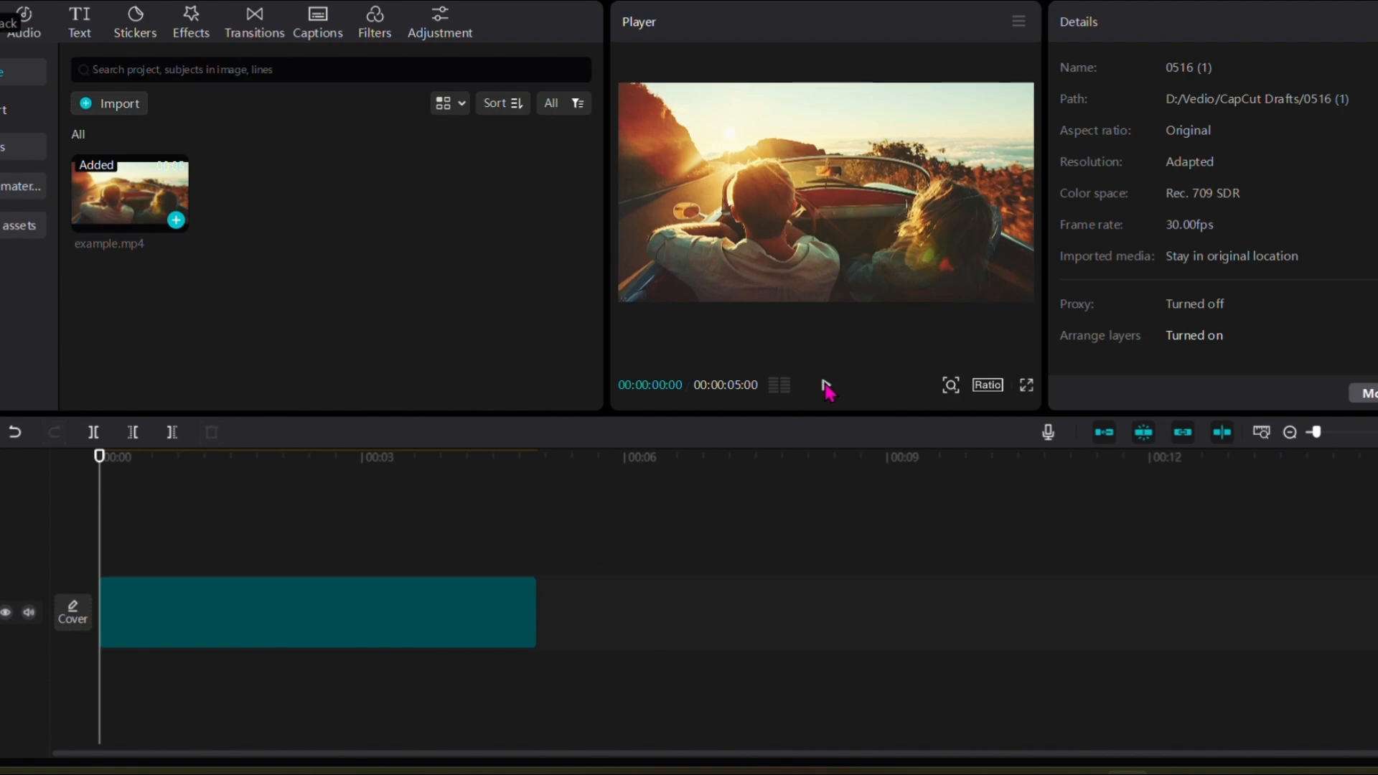
{"action": "left_click", "coordinate": [825, 387]}
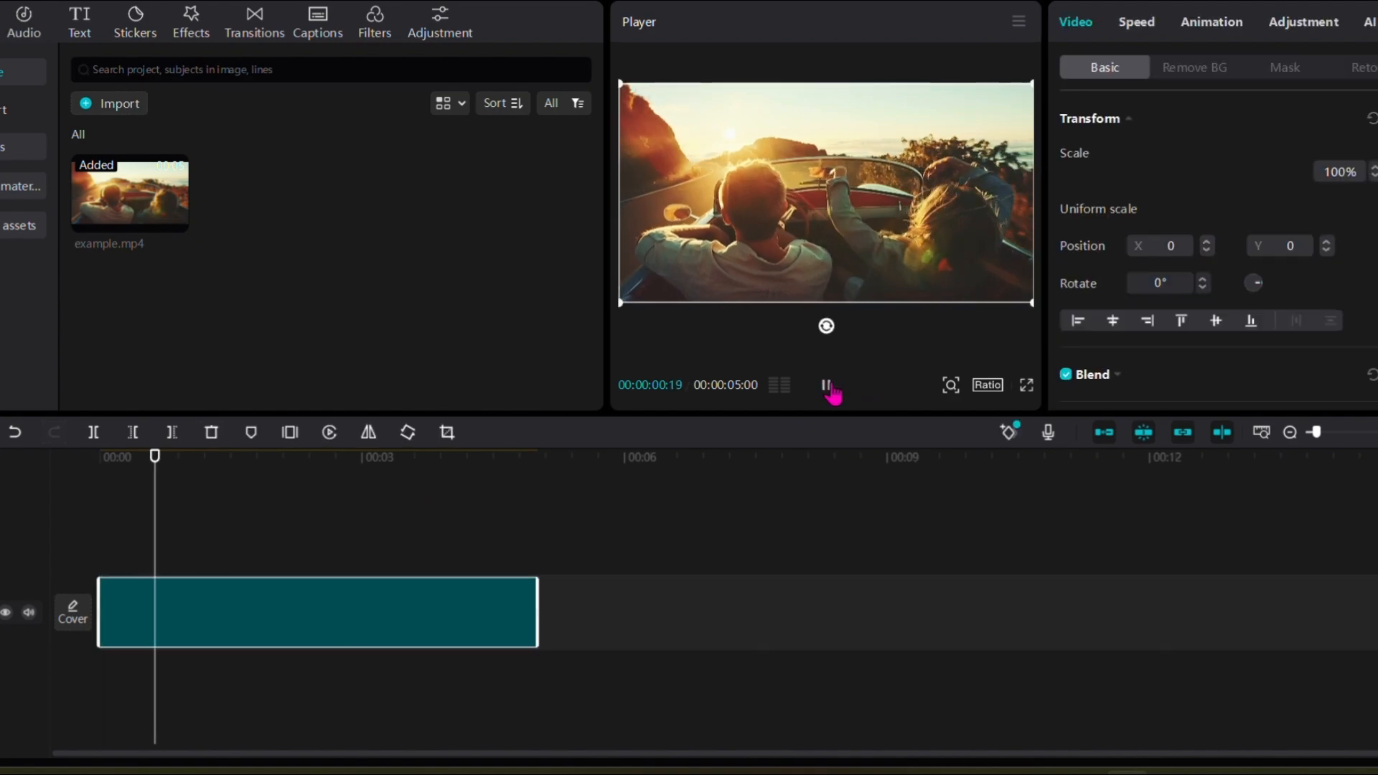
{"action": "left_click", "coordinate": [827, 388]}
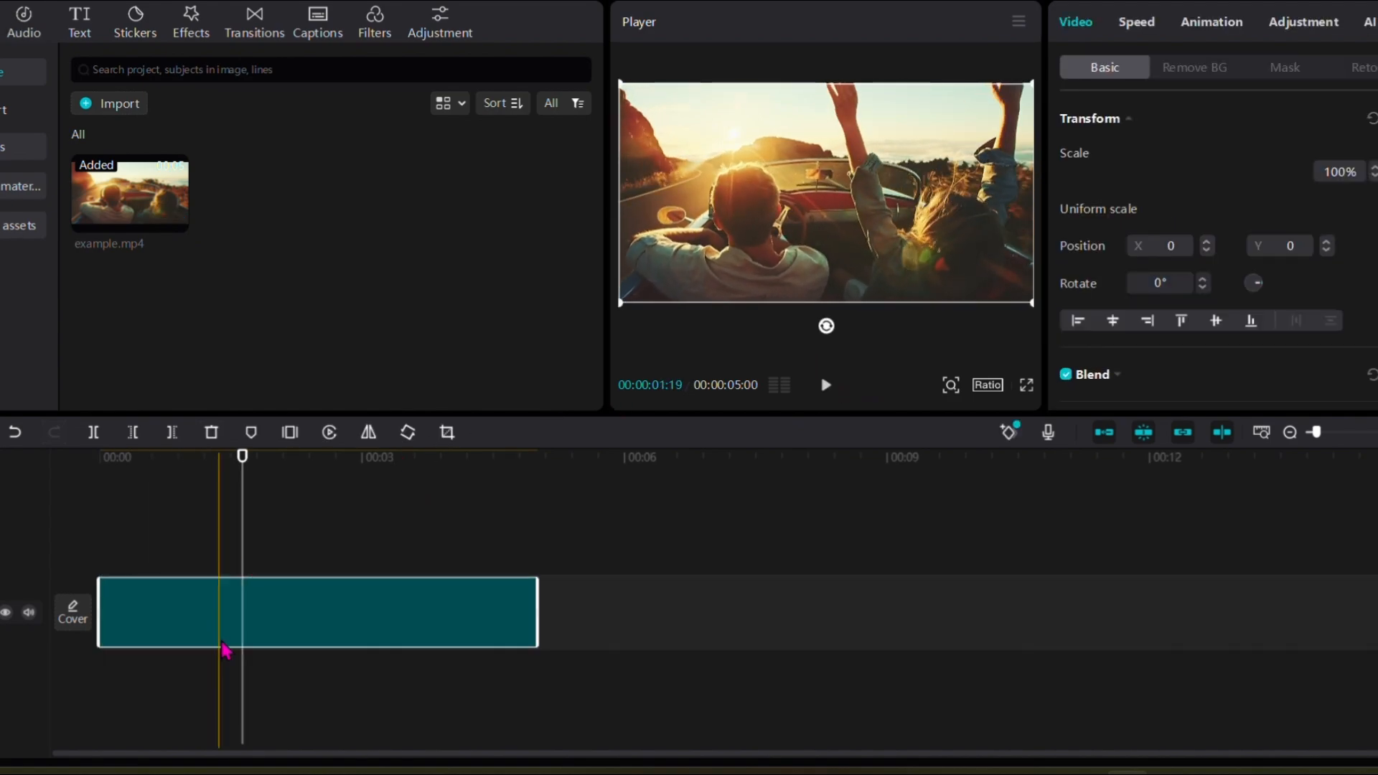
Step: Look over the speed settings of the example.mp4 clip and apply the Unfold In animation to it
{"action": "left_click", "coordinate": [243, 635]}
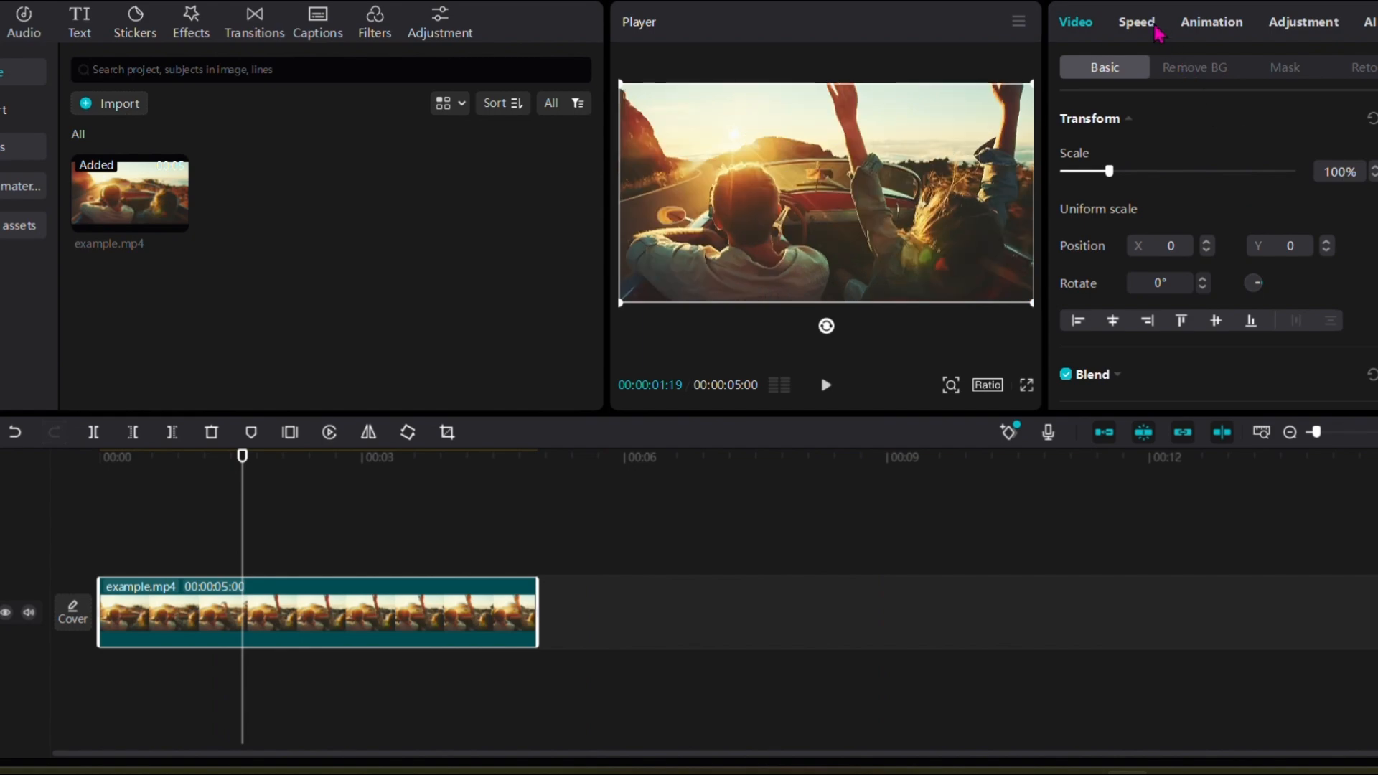
{"action": "left_click", "coordinate": [1141, 25]}
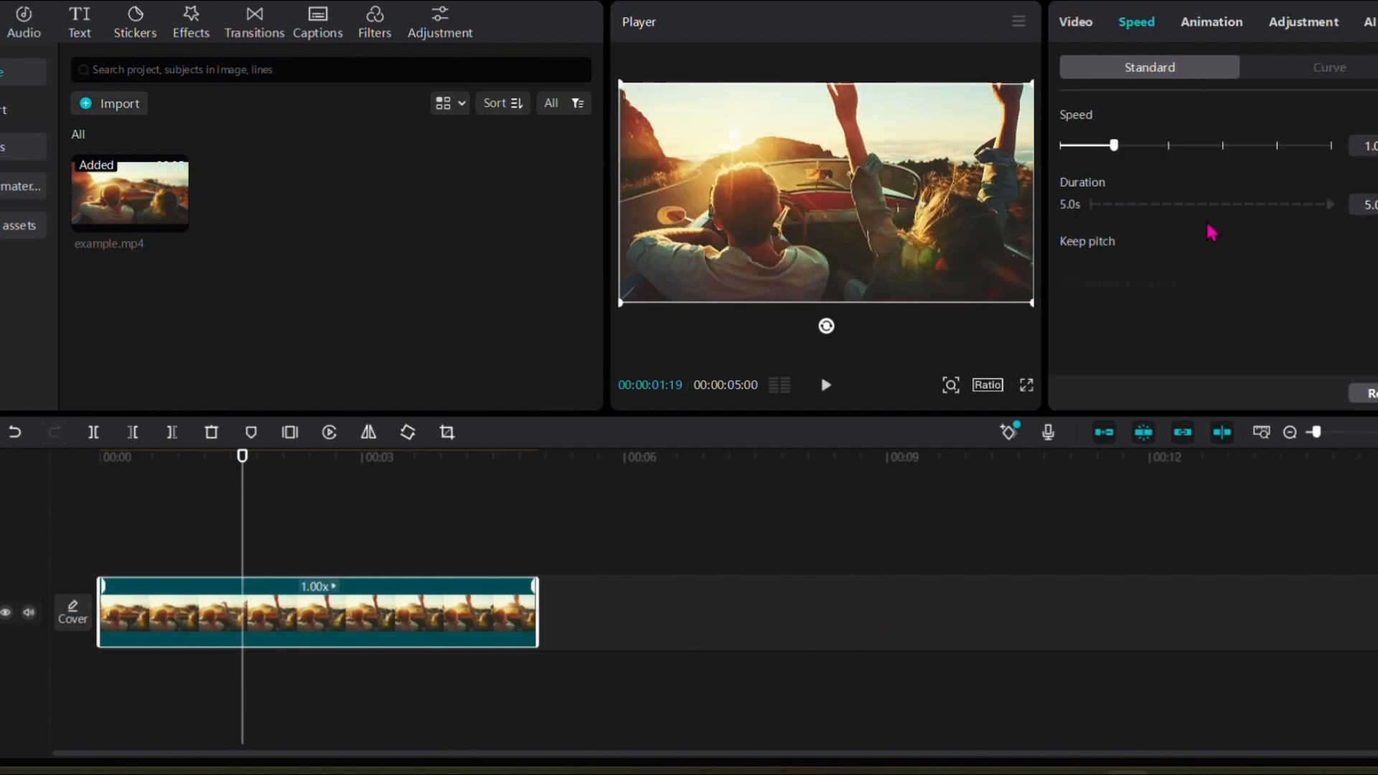
{"action": "left_click", "coordinate": [1194, 33]}
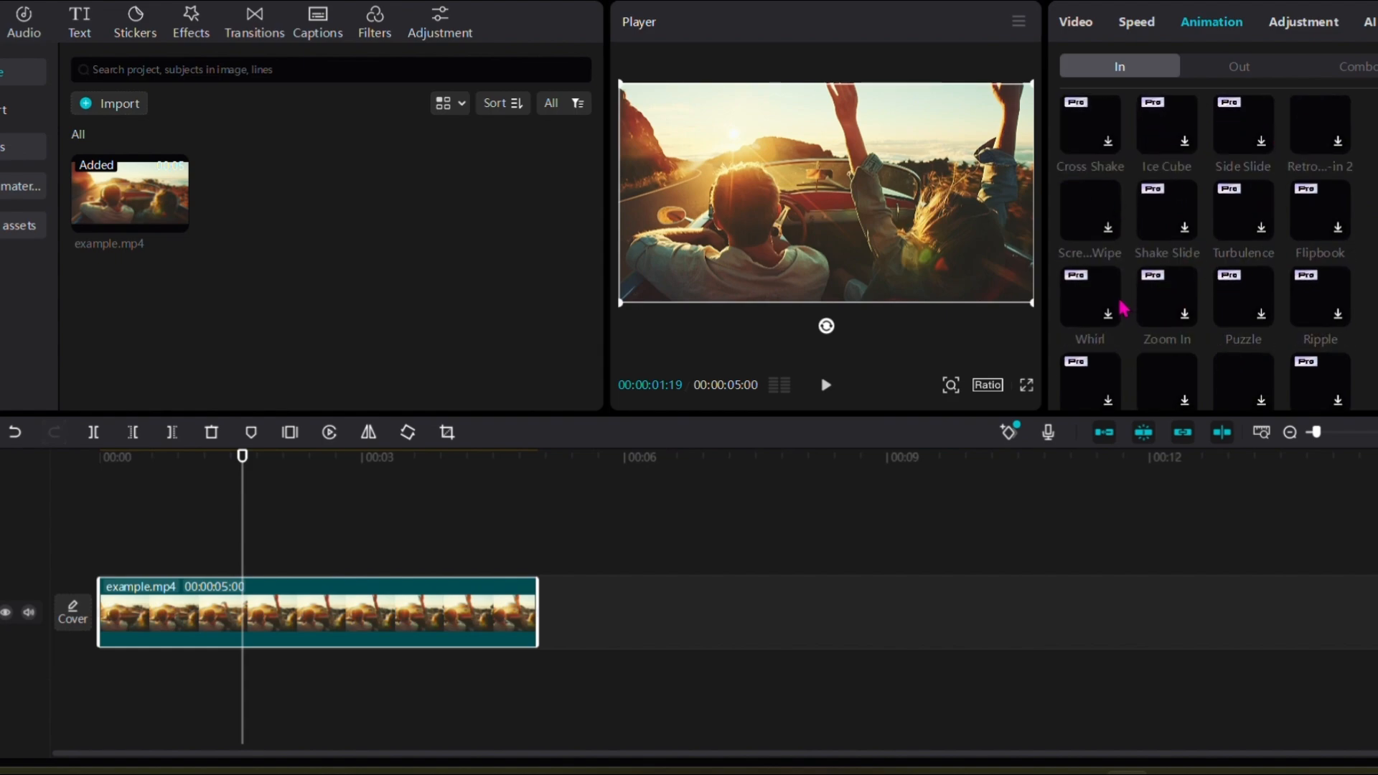
{"action": "left_click", "coordinate": [1167, 122]}
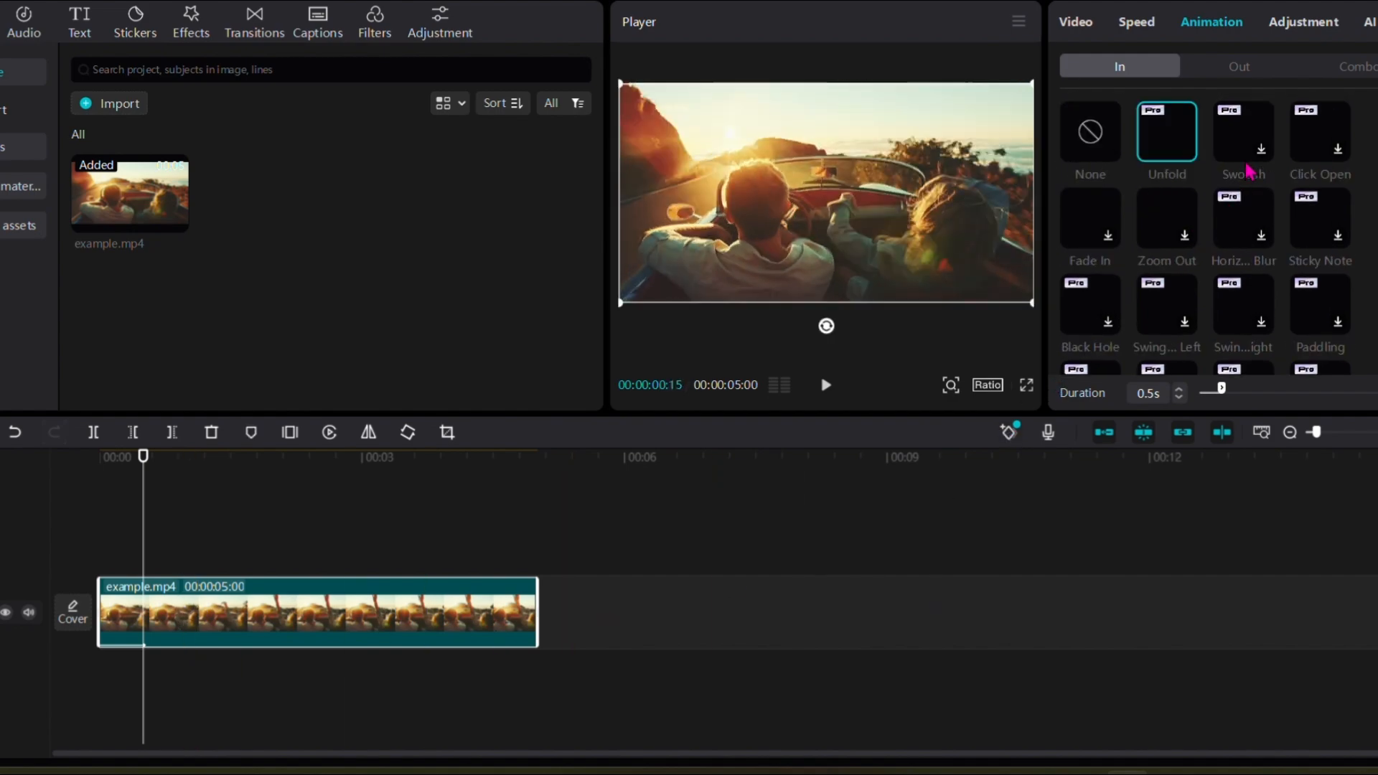
Step: Apply the Puzzle Out animation to the example.mp4 clip
{"action": "left_click", "coordinate": [1240, 67]}
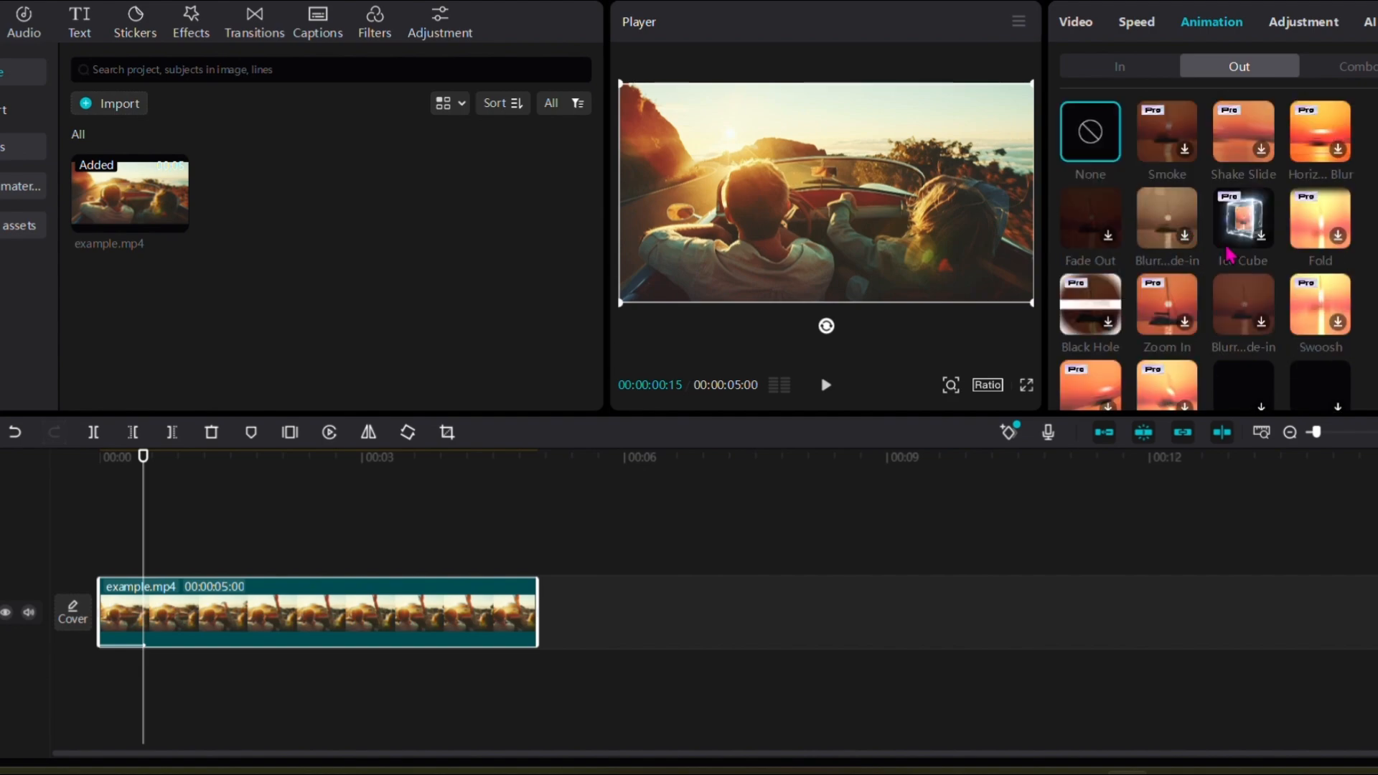
{"action": "scroll", "coordinate": [1220, 244], "scroll_direction": "down", "scroll_amount": 2}
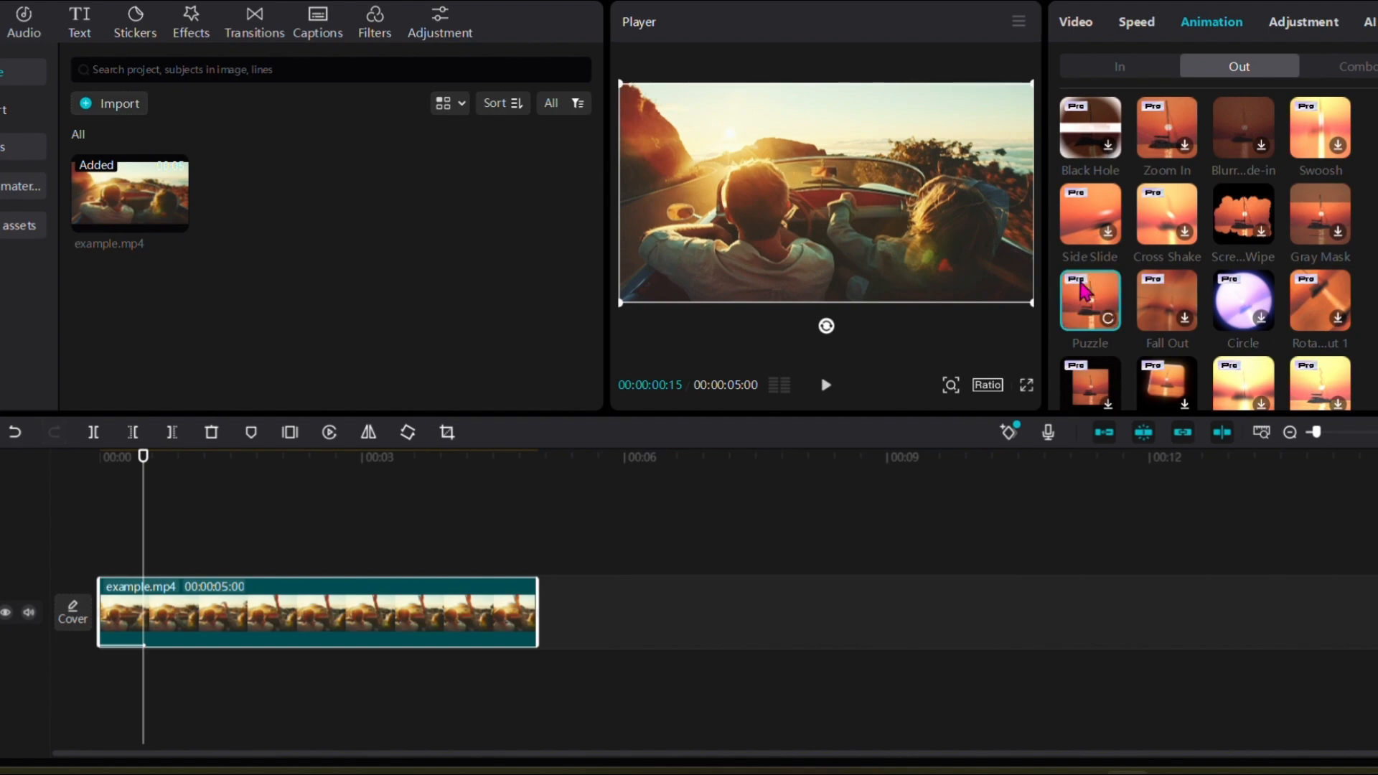
{"action": "left_click", "coordinate": [1093, 293]}
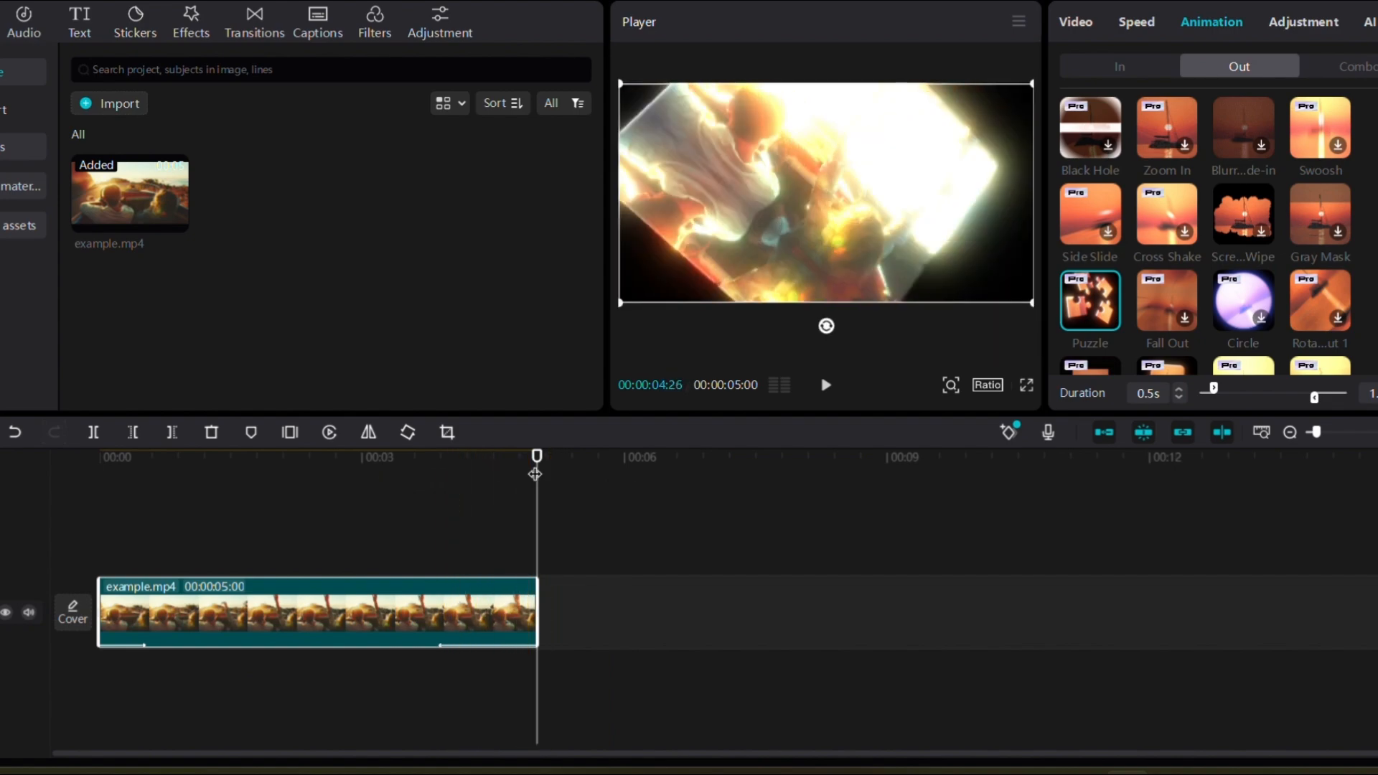
Step: Play the last part of the clip to preview its Out animation and browse the other Out animations
{"action": "left_click_drag", "start_coordinate": [536, 467], "coordinate": [332, 458]}
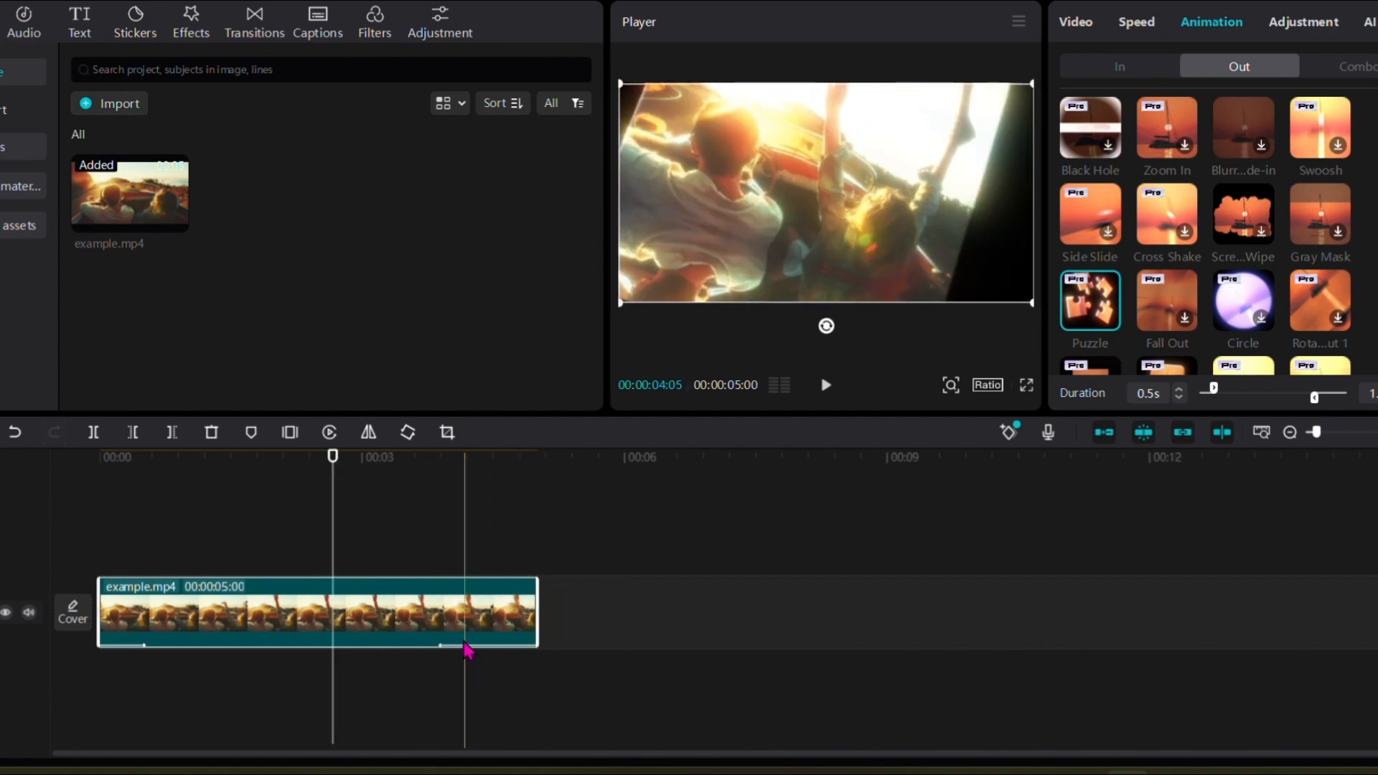
{"action": "left_click", "coordinate": [826, 384]}
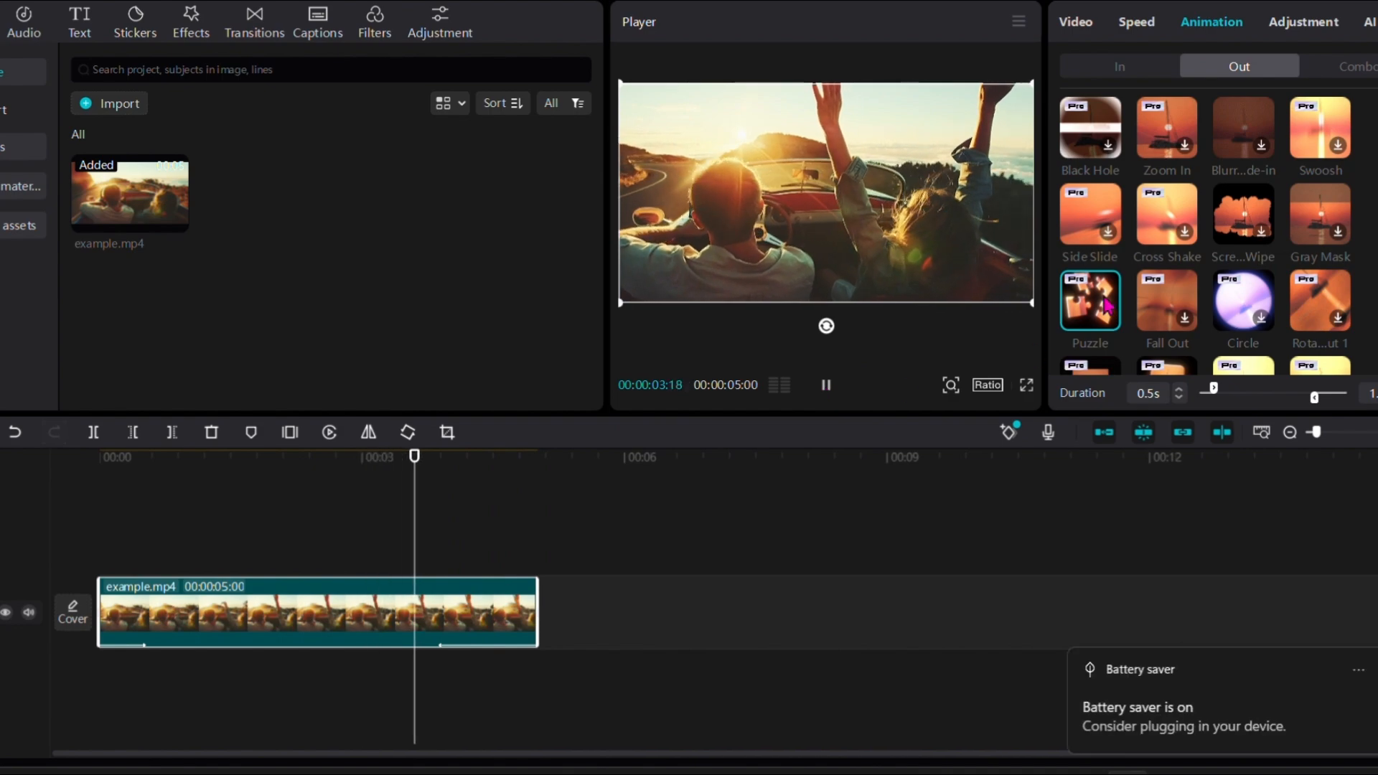
{"action": "scroll", "coordinate": [1191, 305], "scroll_direction": "down", "scroll_amount": 5}
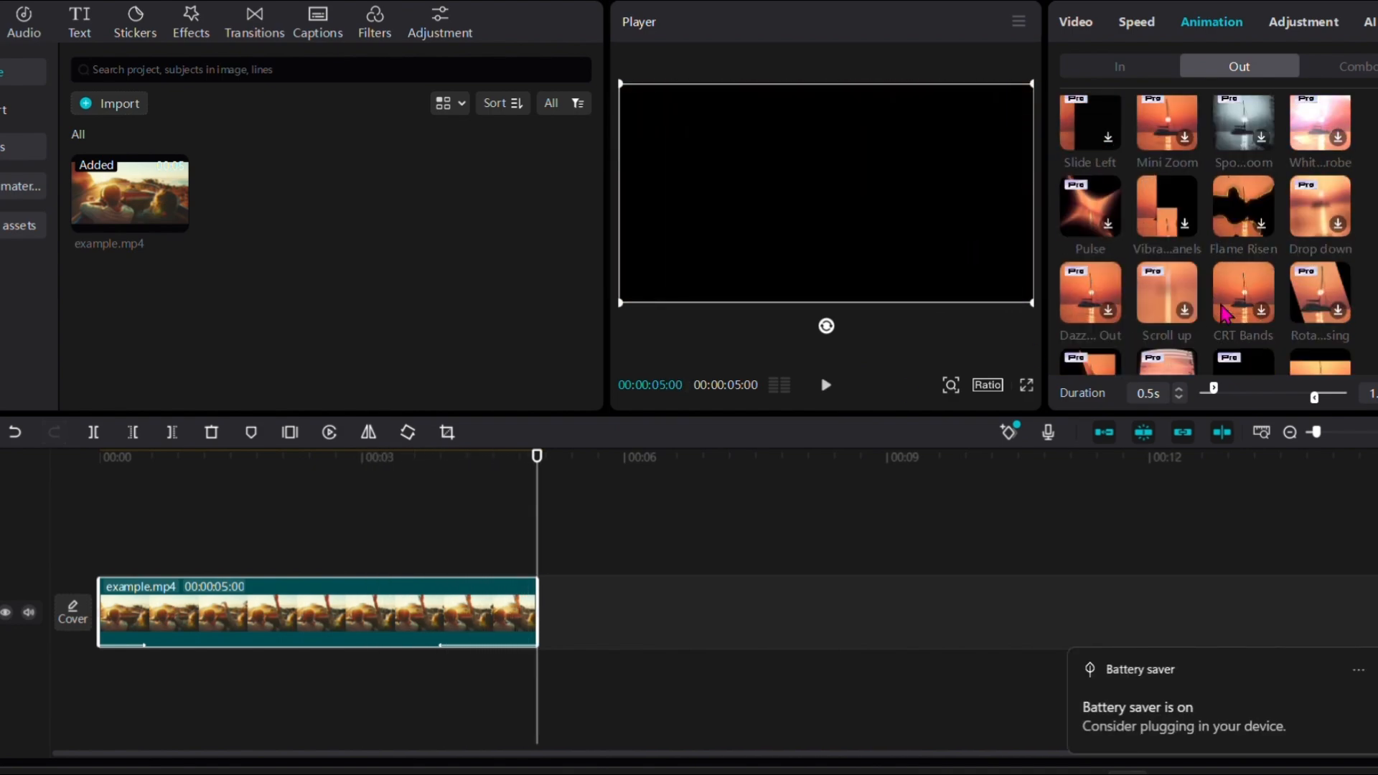
Step: Pick the Square Lens Out animation for the example.mp4 clip
{"action": "scroll", "coordinate": [1177, 310], "scroll_direction": "down", "scroll_amount": 1}
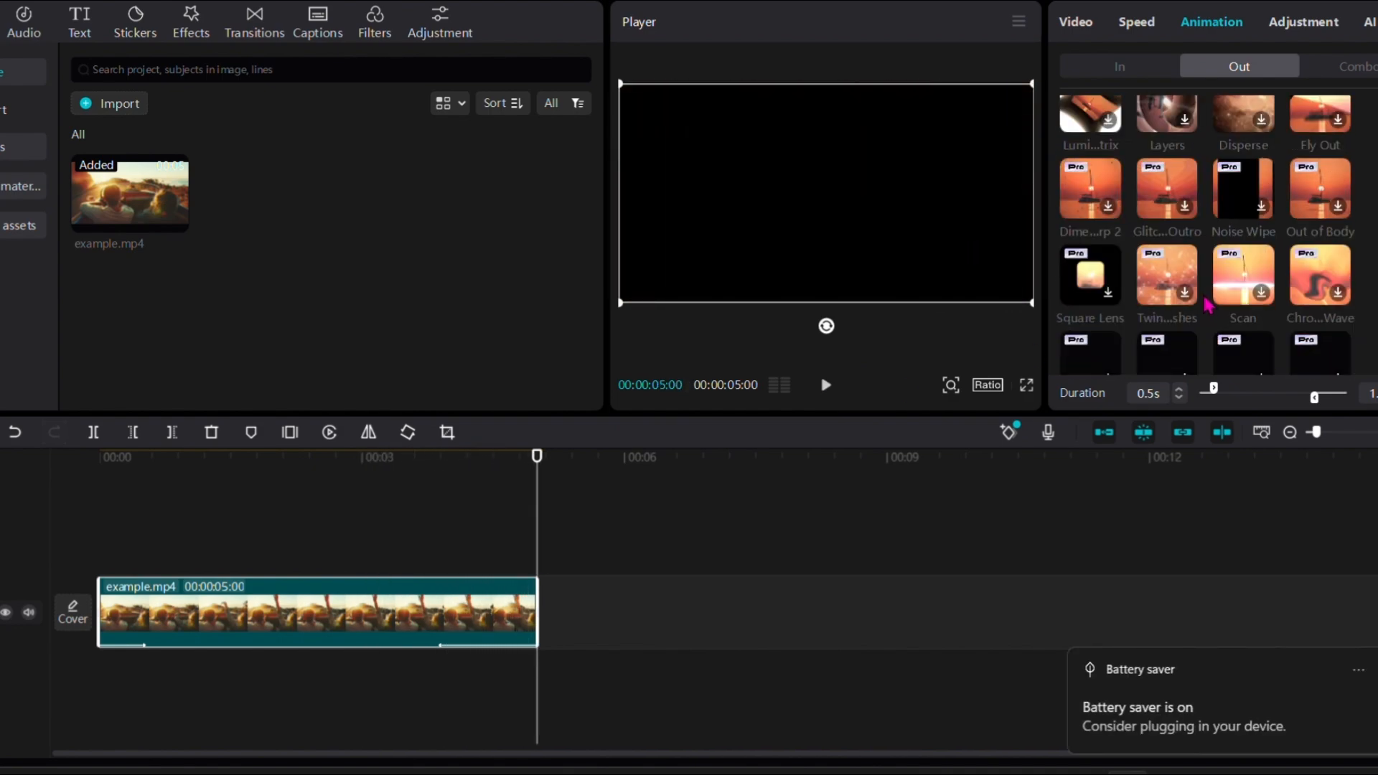
{"action": "left_click", "coordinate": [1108, 298]}
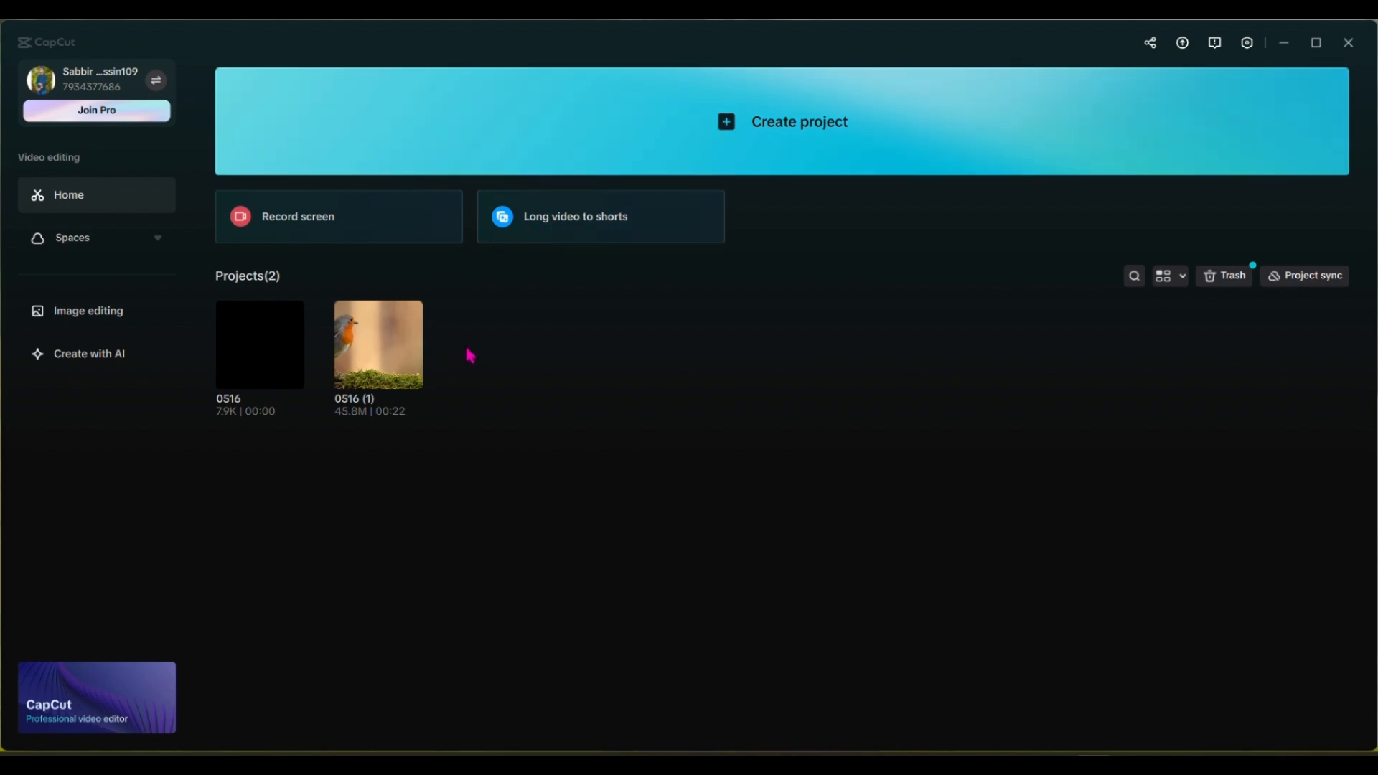
Step: Open the application settings, review the Draft and Performance options down to the rendering cache and Auto render, and save
{"action": "mouse_move", "coordinate": [1054, 765]}
{"action": "left_click", "coordinate": [1246, 42]}
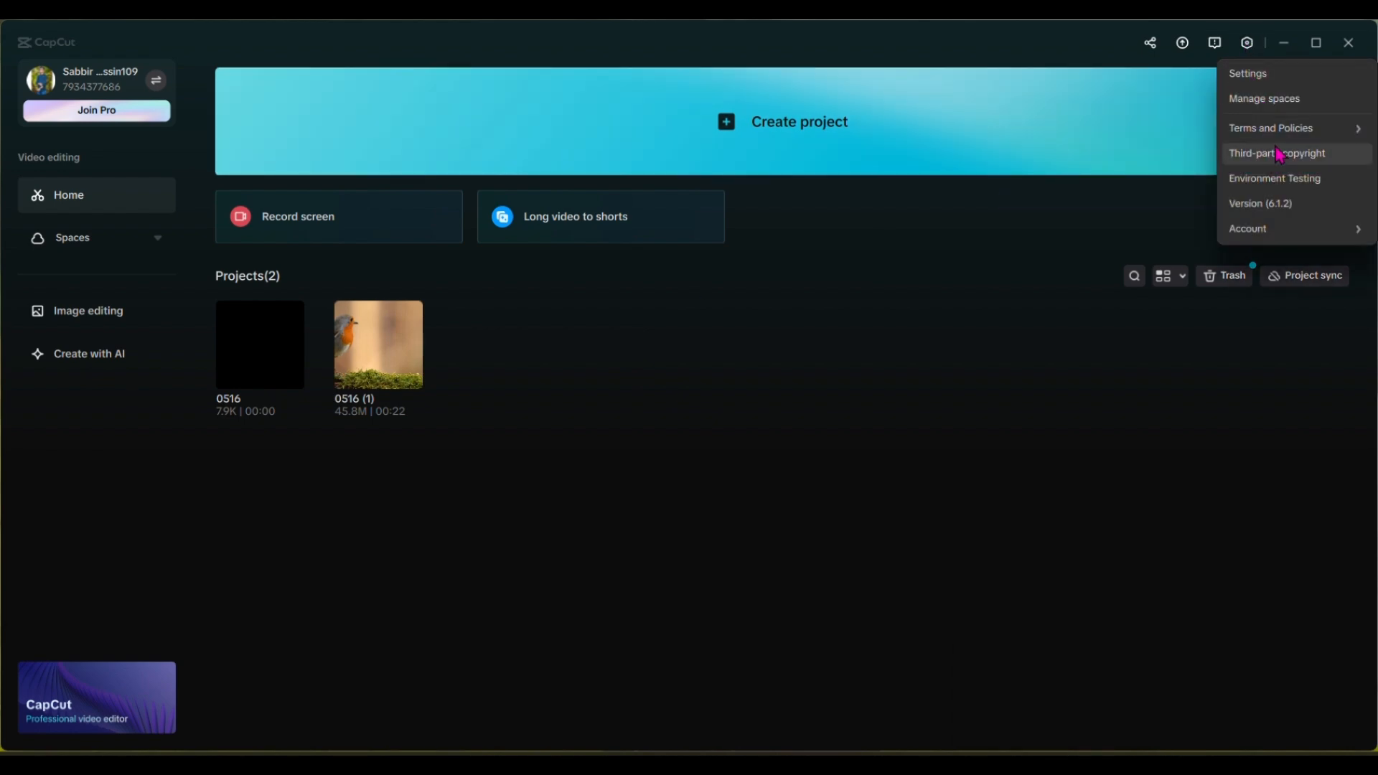
{"action": "left_click", "coordinate": [1259, 76]}
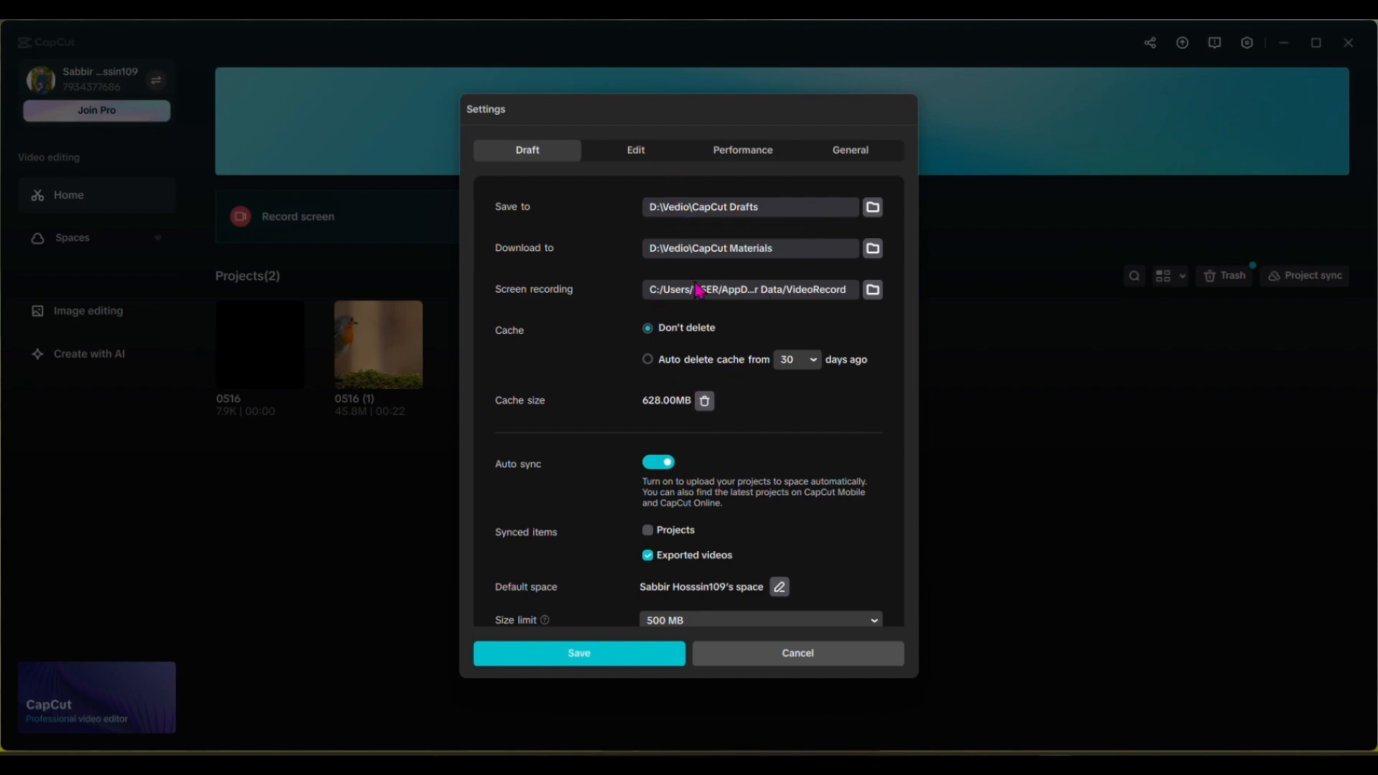
{"action": "left_click", "coordinate": [725, 152]}
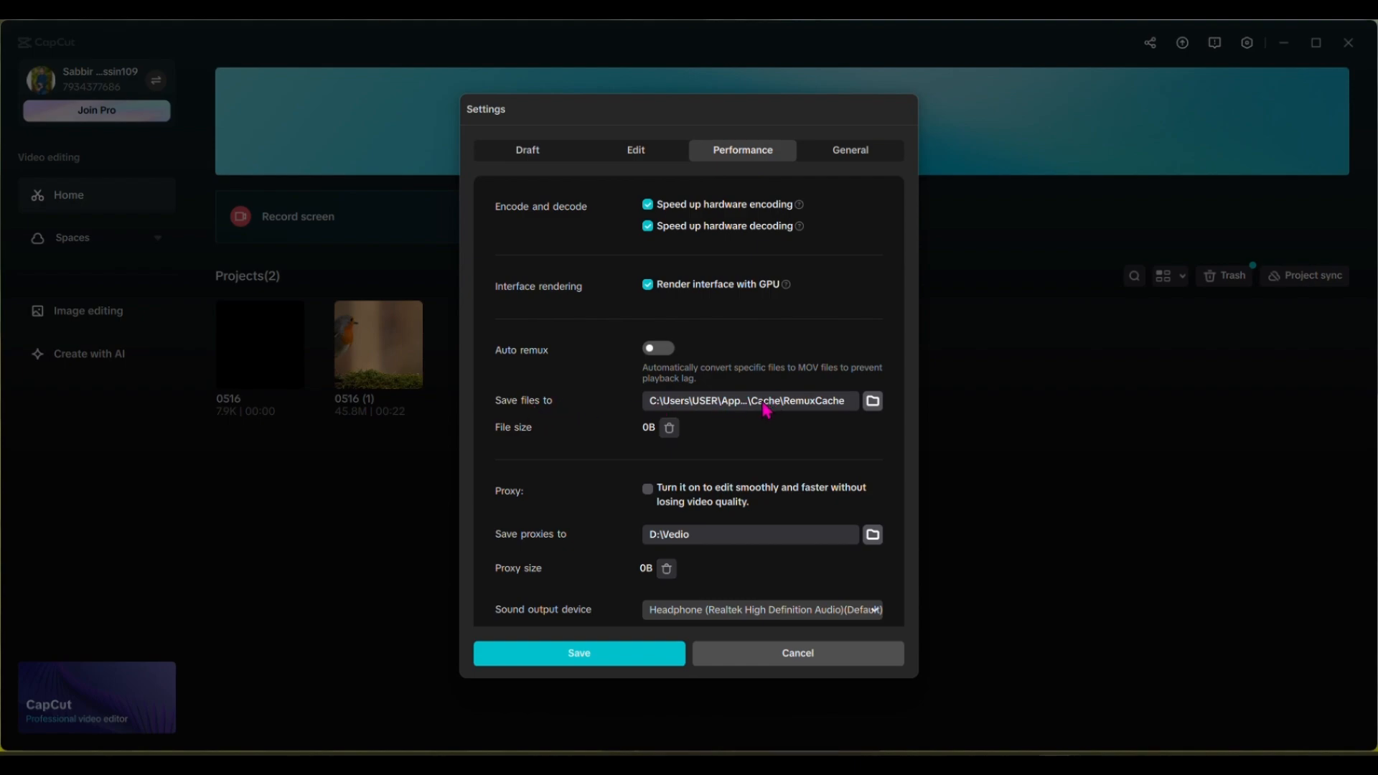
{"action": "scroll", "coordinate": [754, 423], "scroll_direction": "down", "scroll_amount": 5}
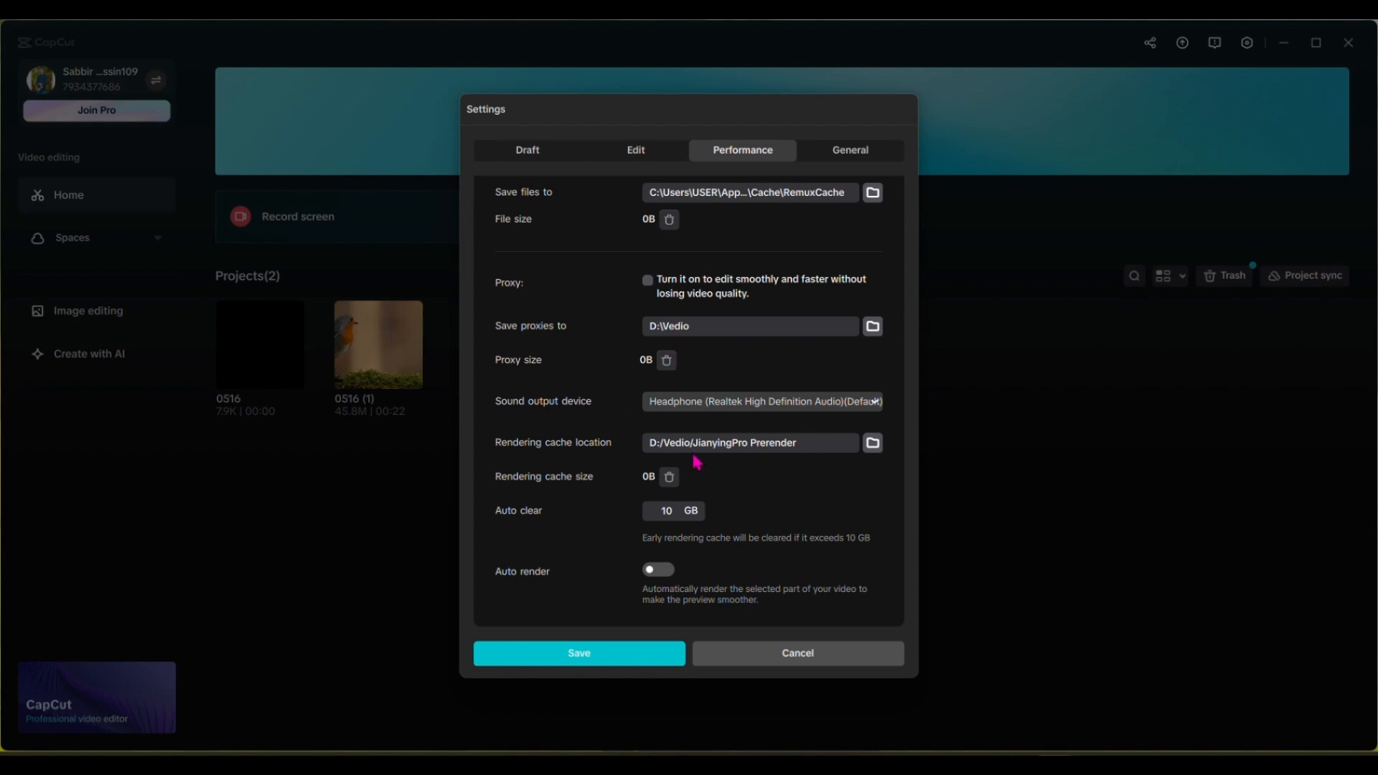
{"action": "left_click", "coordinate": [579, 652]}
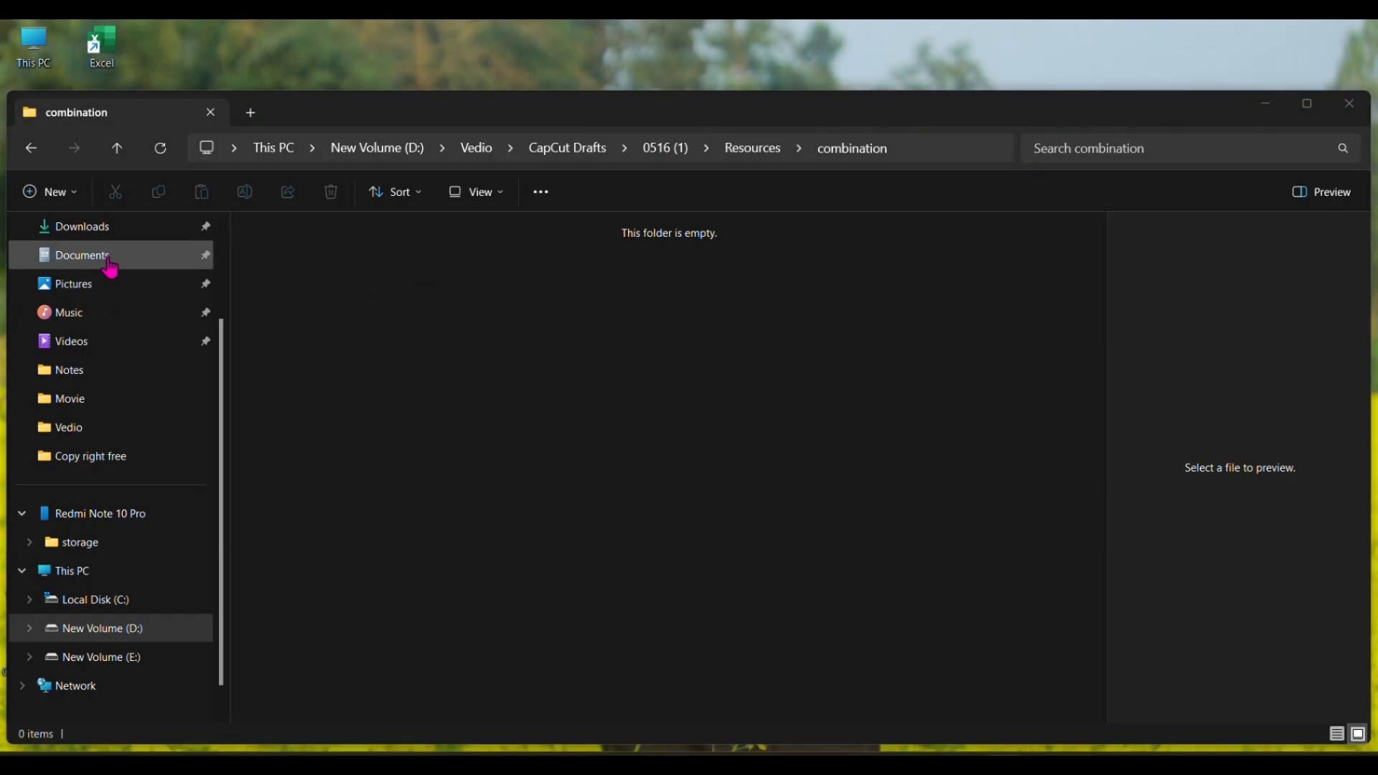
{"action": "left_click", "coordinate": [110, 264]}
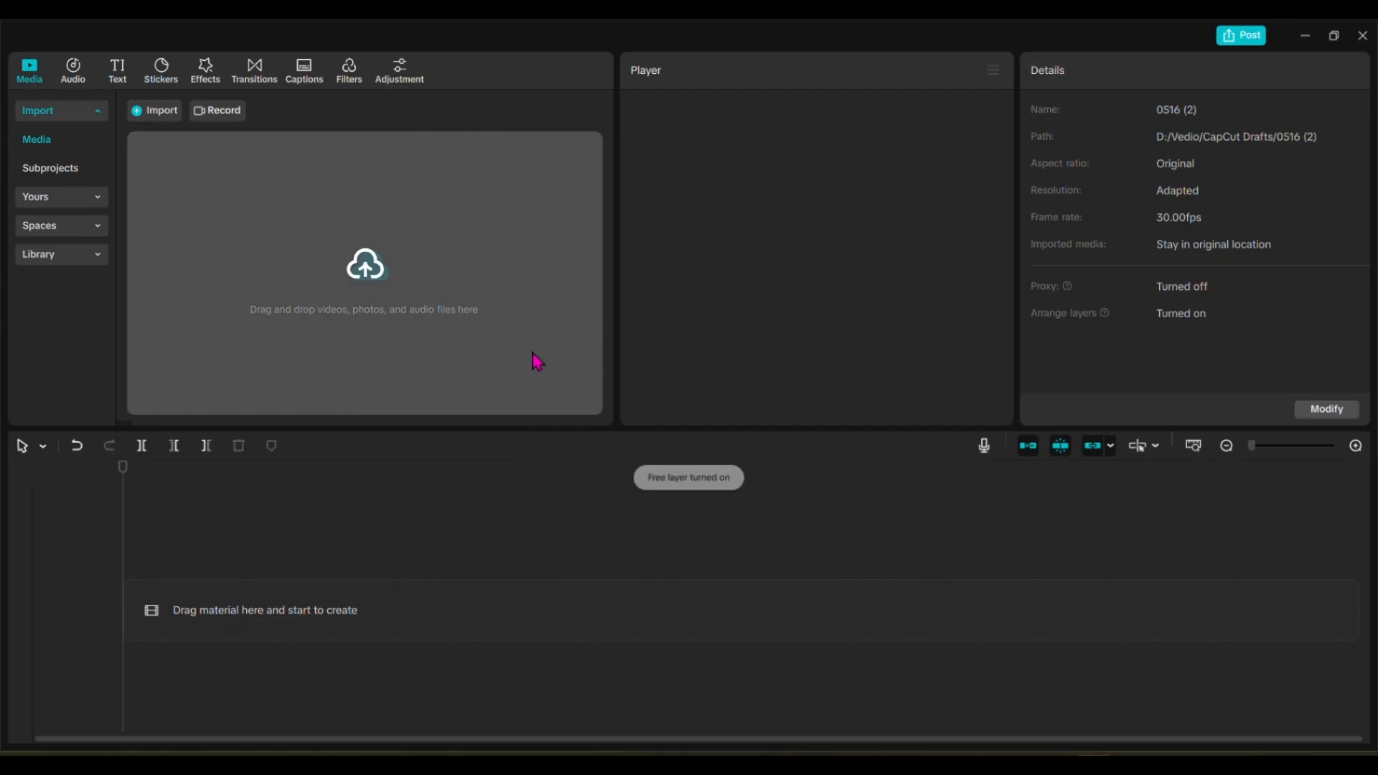
Step: Start importing media into the empty project and browse to the Phone Link folder in Downloads
{"action": "left_click", "coordinate": [364, 267]}
{"action": "scroll", "coordinate": [104, 244], "scroll_direction": "up", "scroll_amount": 5}
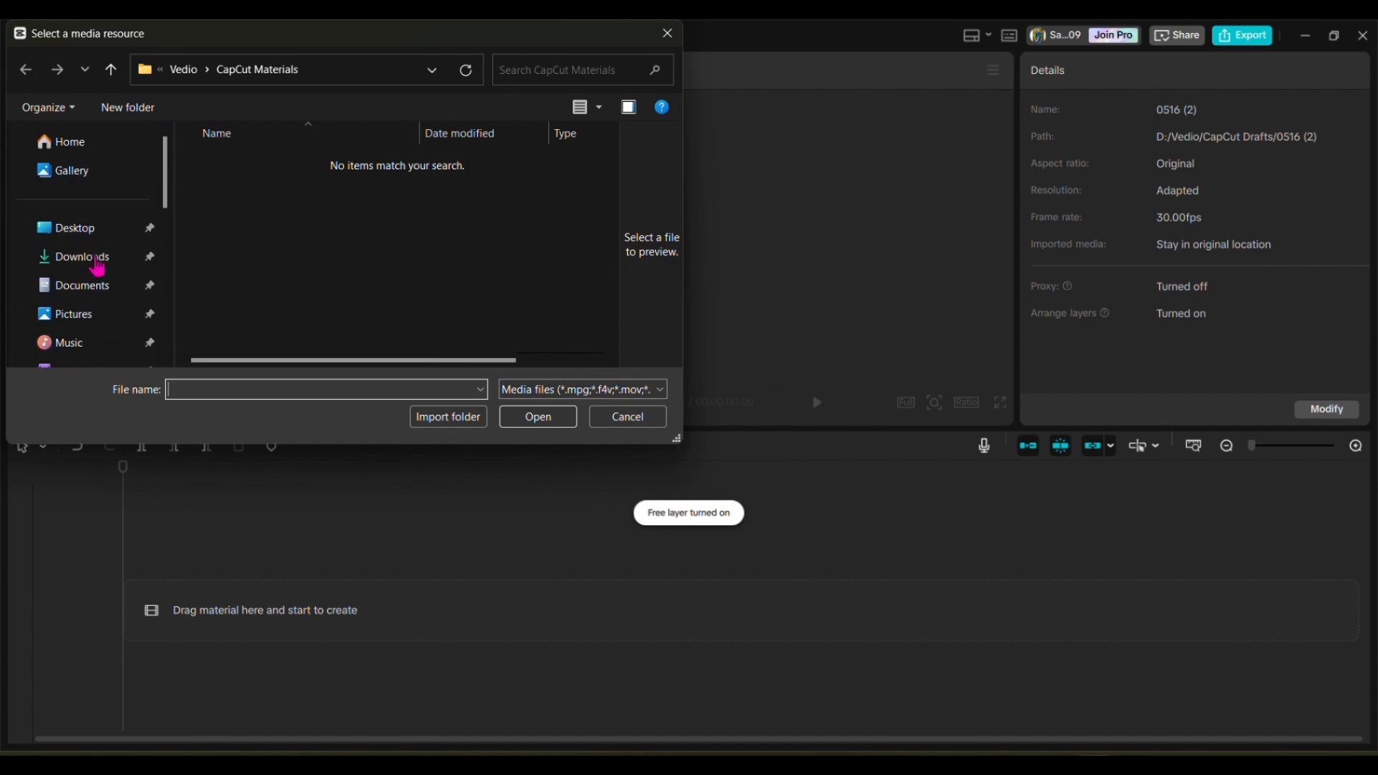
{"action": "left_click", "coordinate": [94, 264]}
{"action": "scroll", "coordinate": [344, 273], "scroll_direction": "down", "scroll_amount": 6}
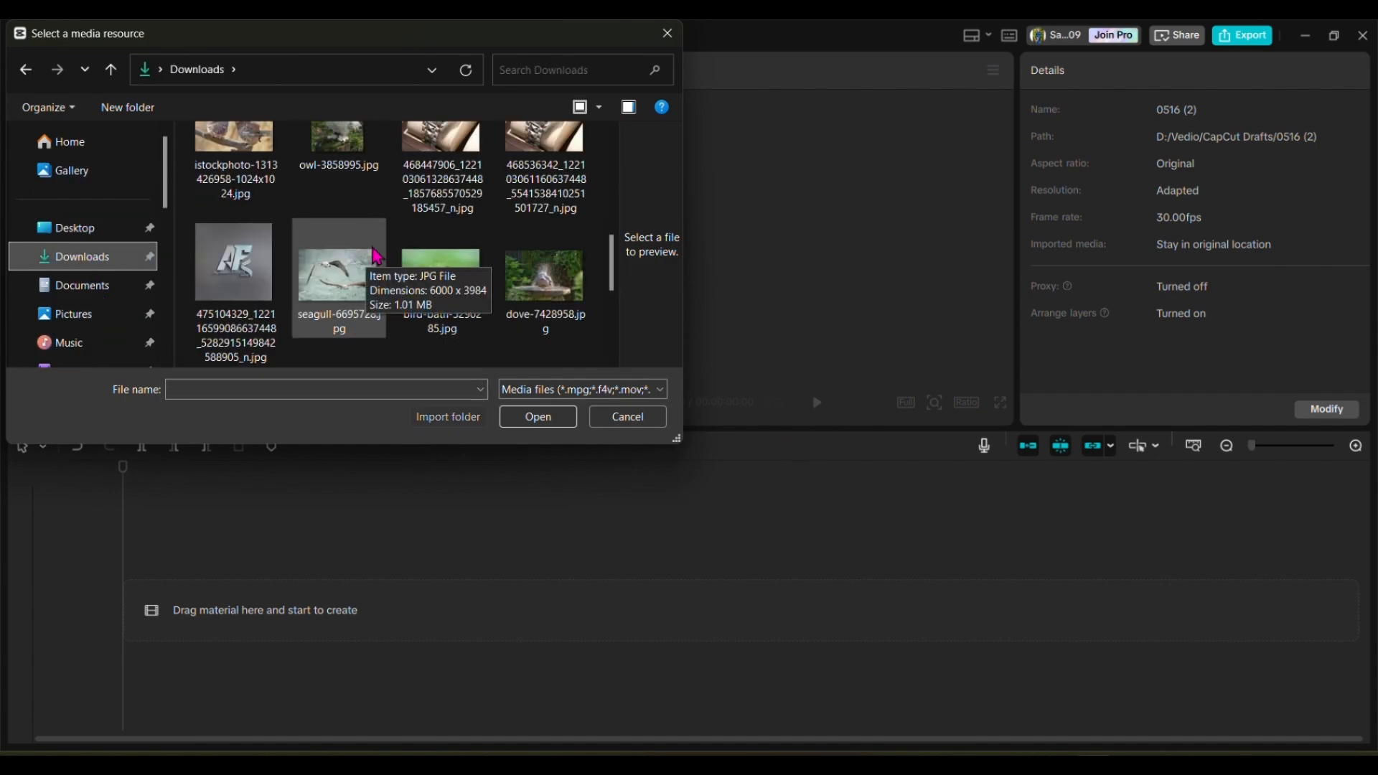
{"action": "scroll", "coordinate": [363, 253], "scroll_direction": "up", "scroll_amount": 2}
{"action": "scroll", "coordinate": [359, 257], "scroll_direction": "up", "scroll_amount": 5}
{"action": "double_click", "coordinate": [233, 190]}
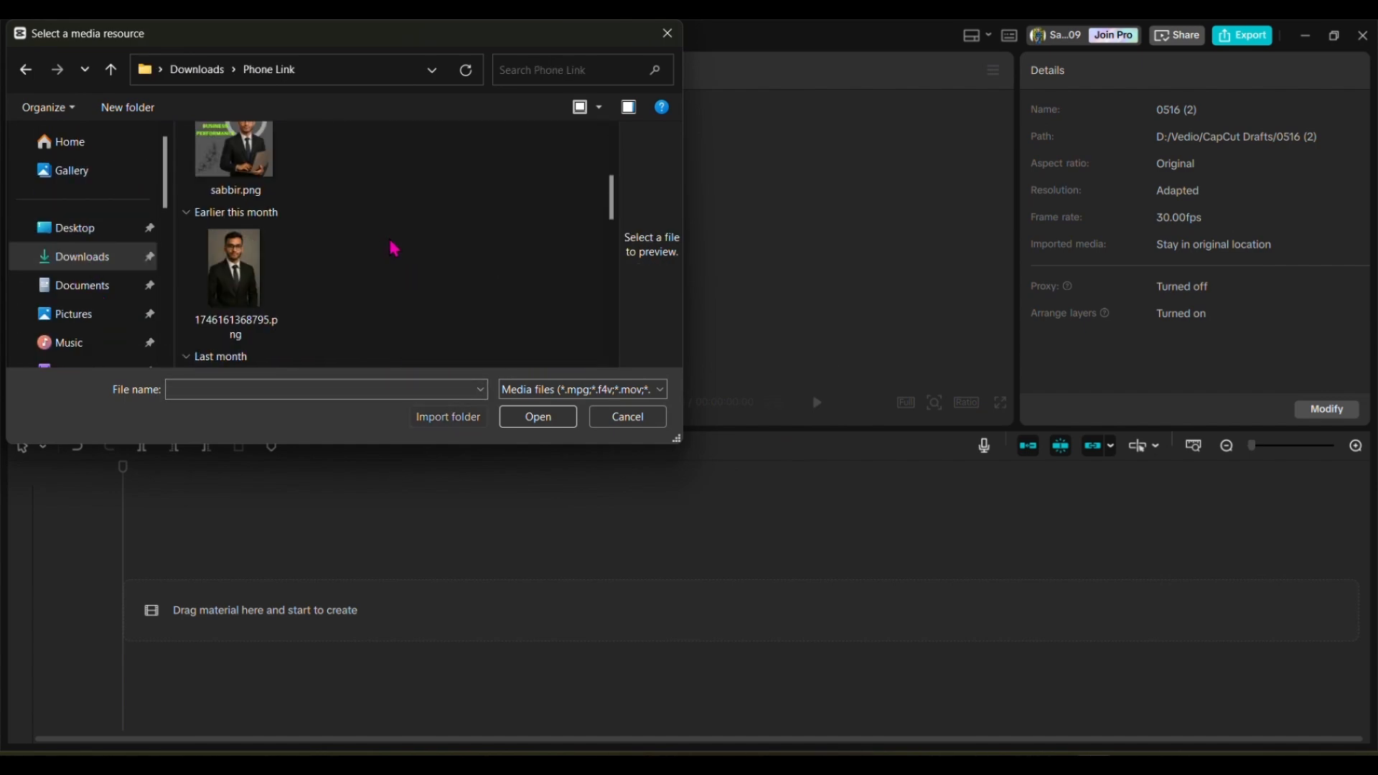
Step: Import 110806-689510455.mp4 from the Phone Link folder and add it to the timeline
{"action": "scroll", "coordinate": [402, 252], "scroll_direction": "down", "scroll_amount": 5}
{"action": "scroll", "coordinate": [428, 260], "scroll_direction": "up", "scroll_amount": 2}
{"action": "scroll", "coordinate": [455, 259], "scroll_direction": "down", "scroll_amount": 4}
{"action": "left_click", "coordinate": [546, 173]}
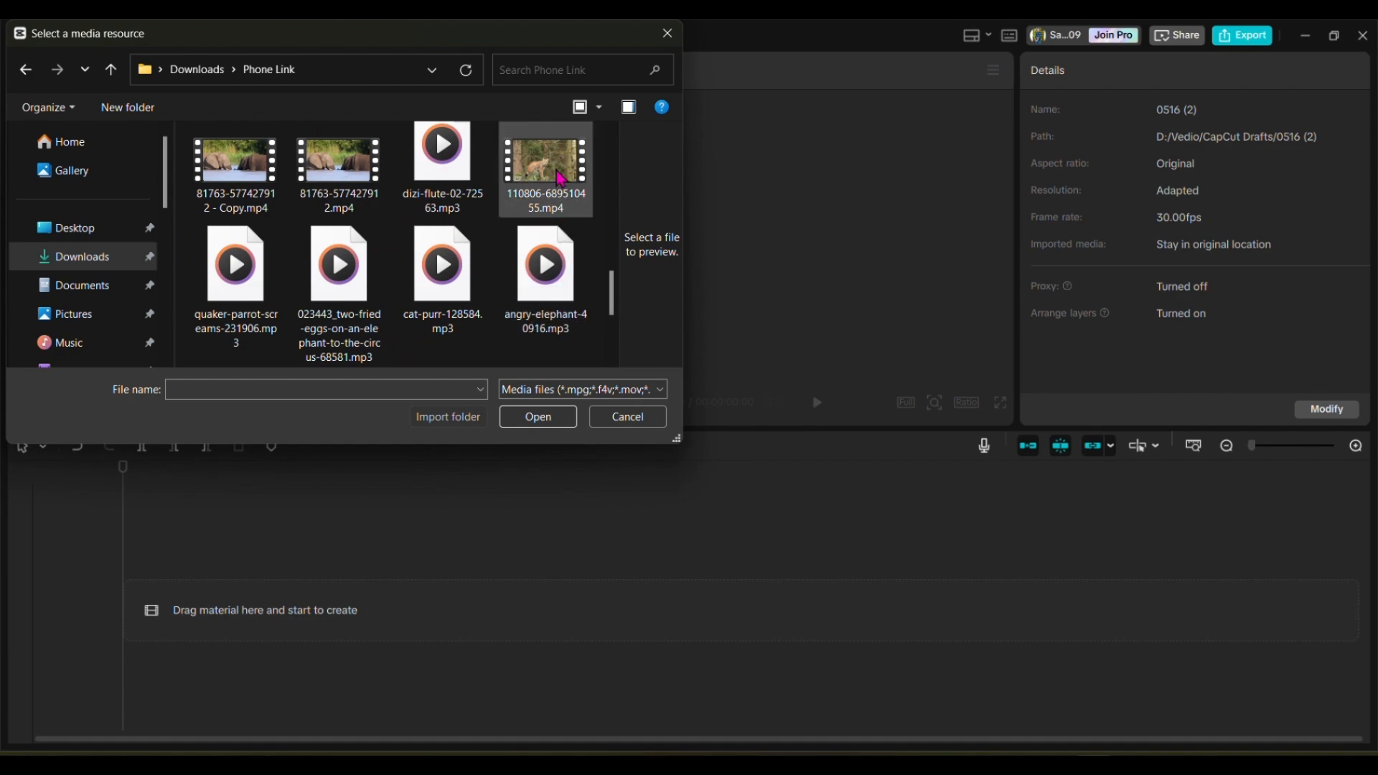
{"action": "left_click", "coordinate": [538, 417]}
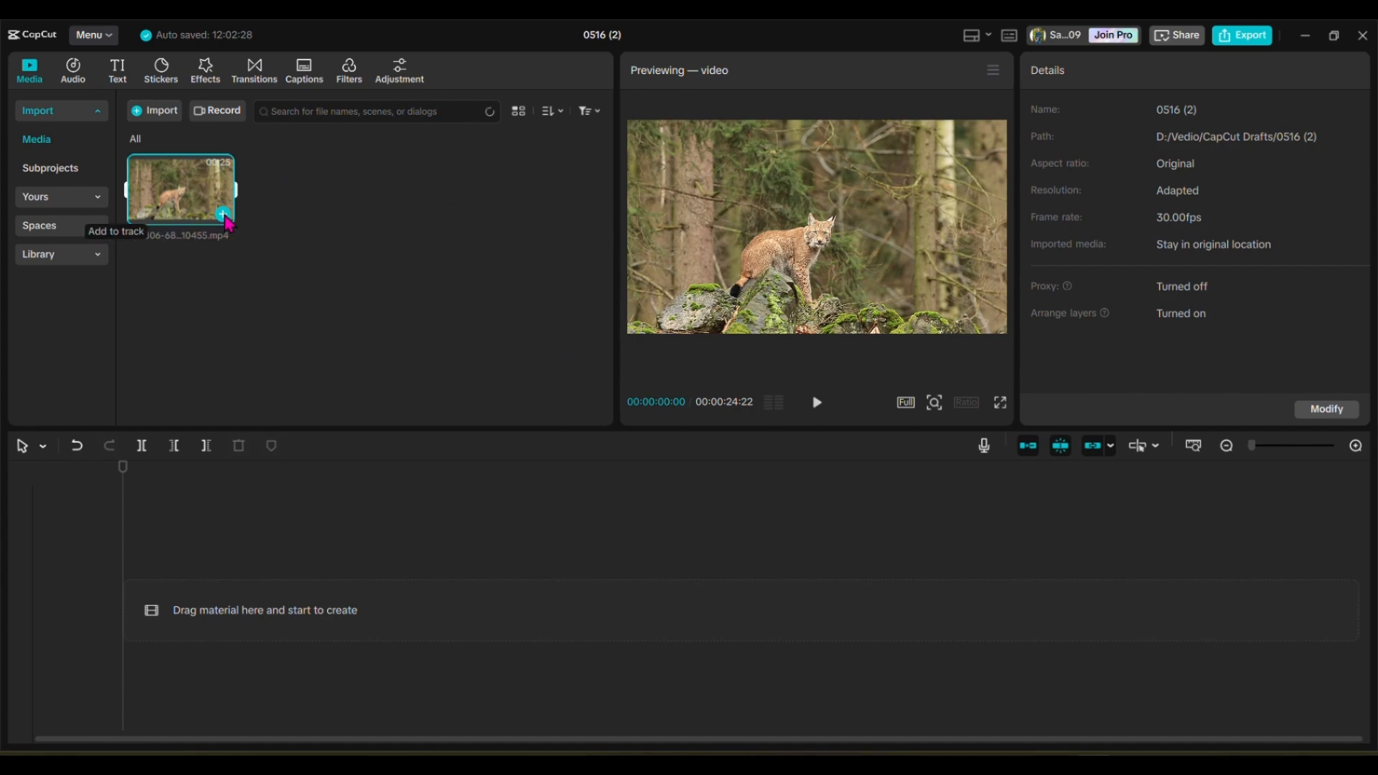
{"action": "left_click", "coordinate": [223, 214]}
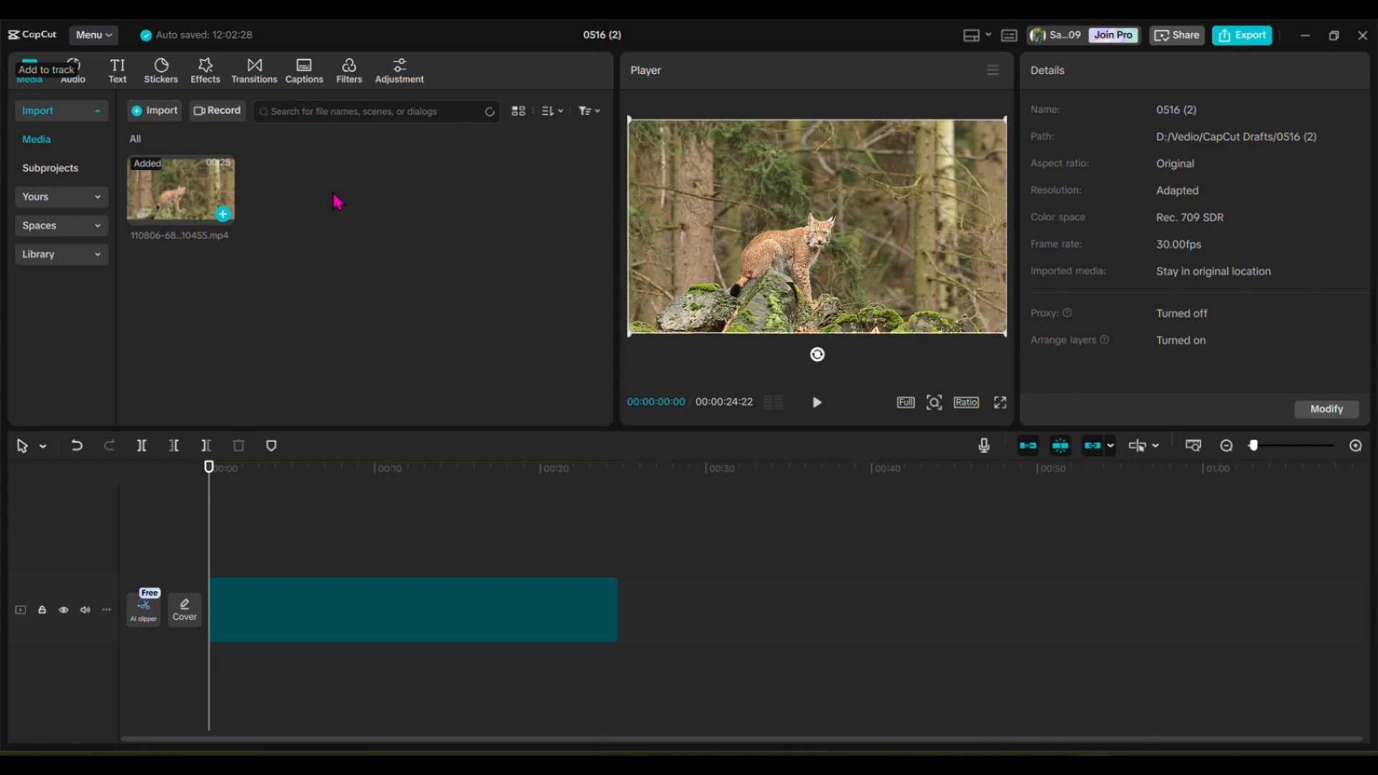
Step: Add the Pro filters Clear II and High Saturation at the start of the timeline above the lynx clip
{"action": "left_click", "coordinate": [350, 71]}
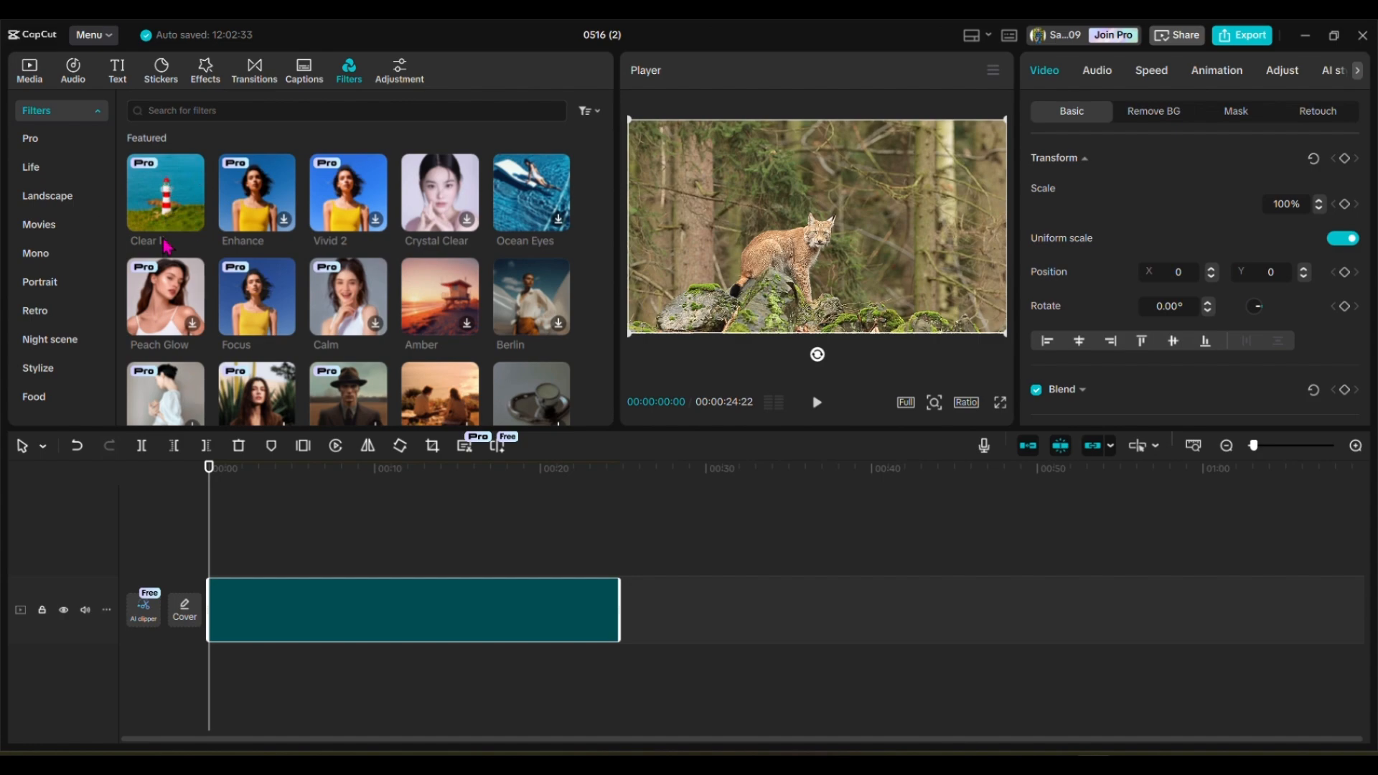
{"action": "left_click", "coordinate": [192, 221]}
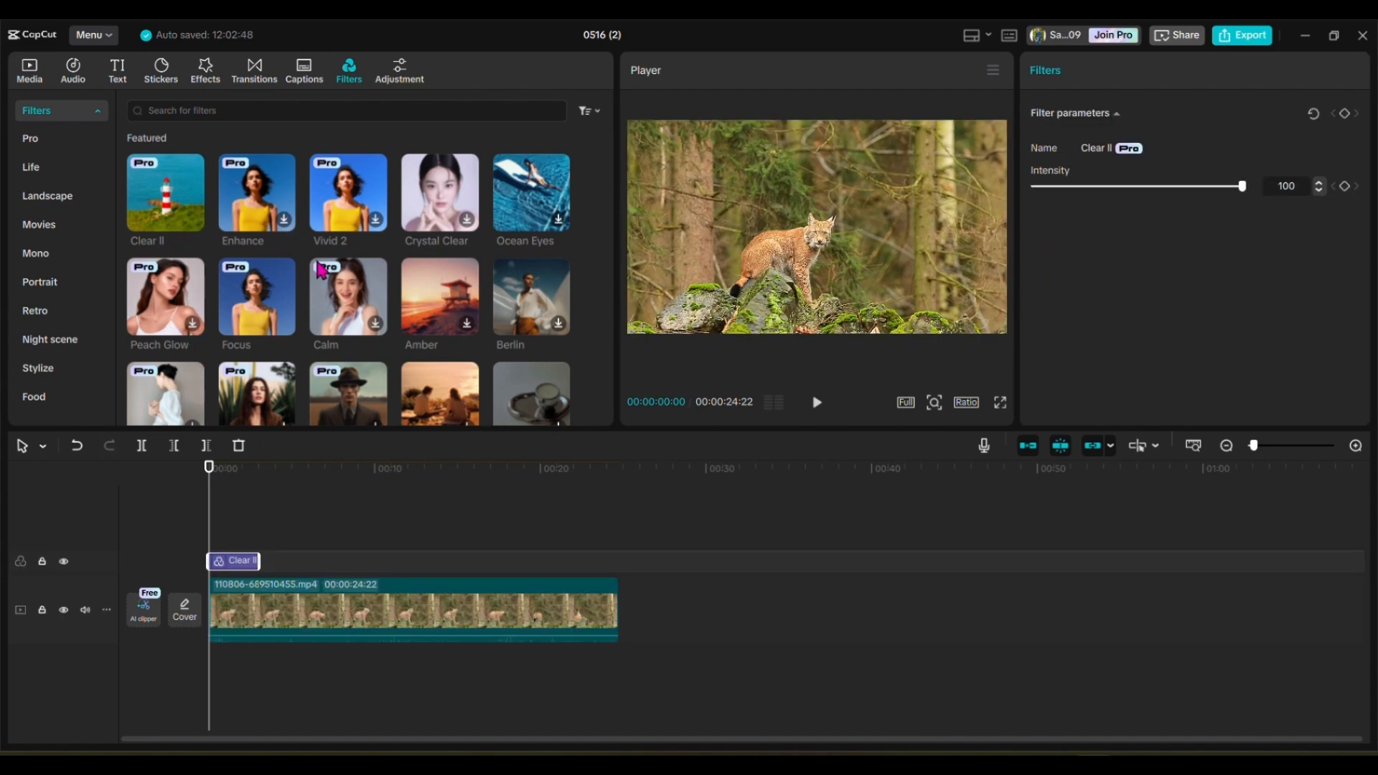
{"action": "scroll", "coordinate": [321, 269], "scroll_direction": "down", "scroll_amount": 10}
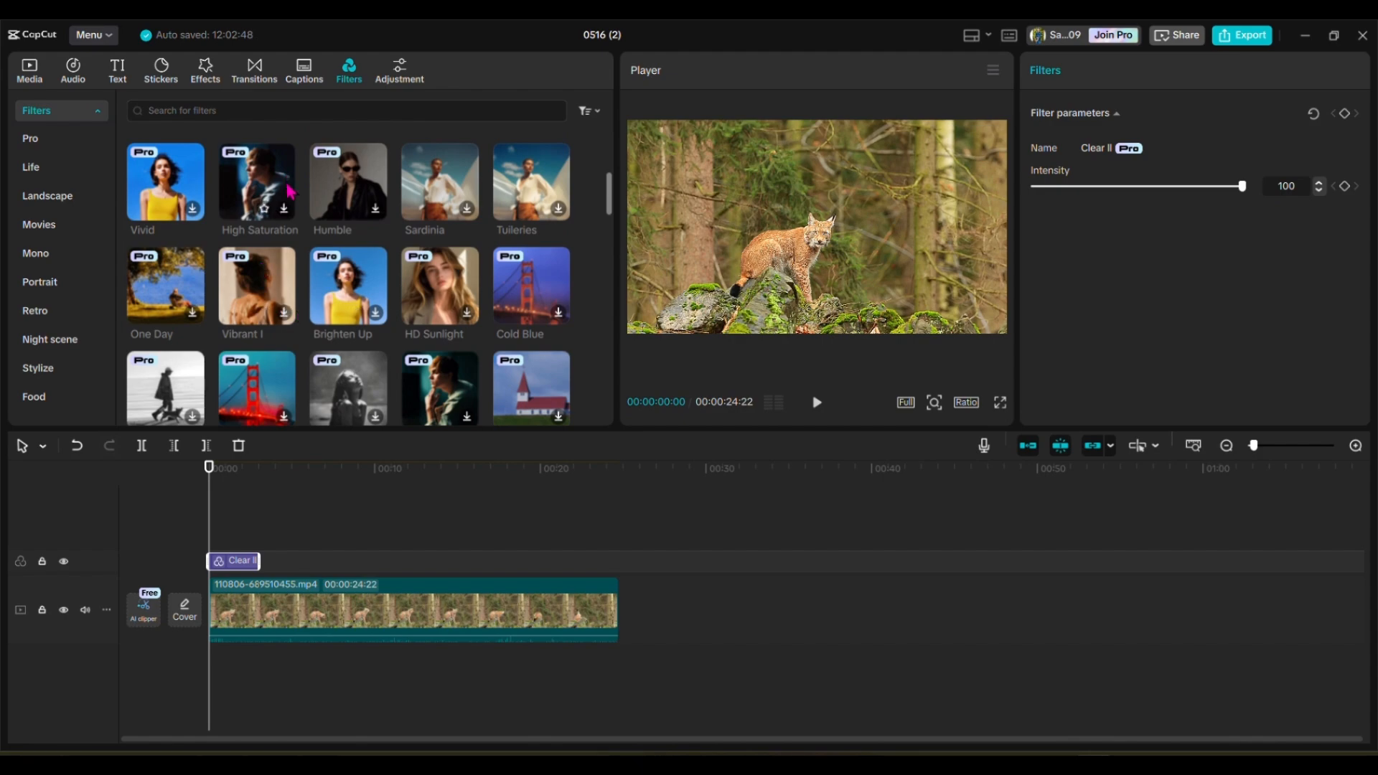
{"action": "left_click", "coordinate": [283, 213]}
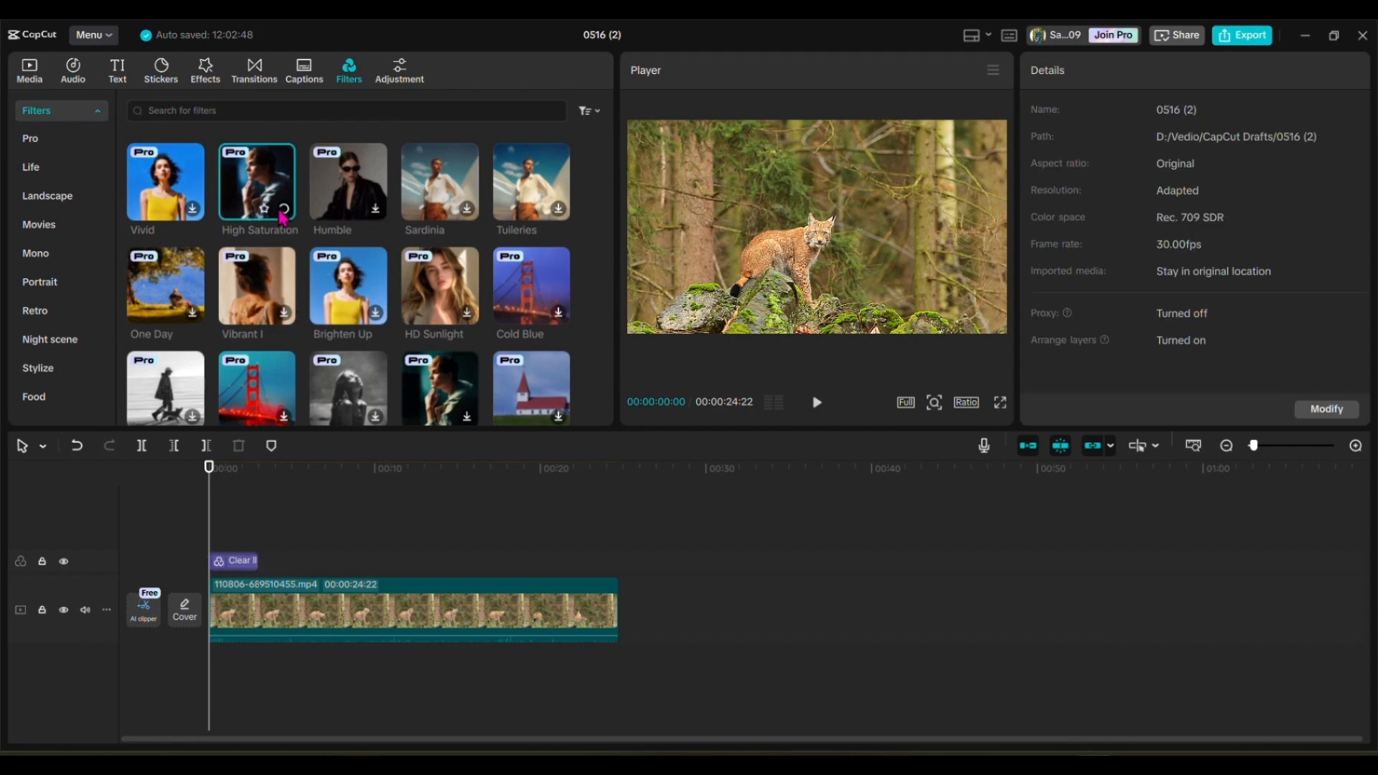
{"action": "left_click", "coordinate": [193, 314]}
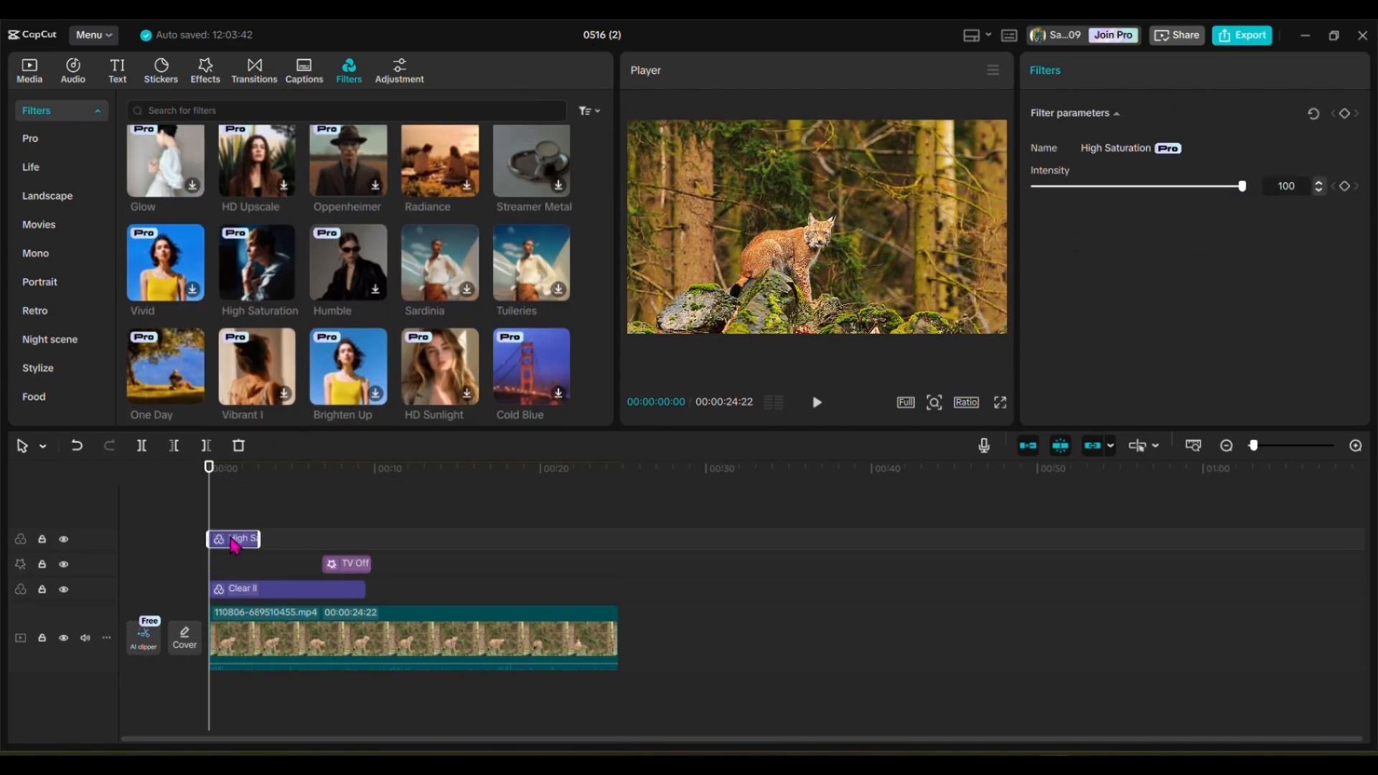
Step: Move the High Saturation filter to start about 1.5 seconds into the timeline and play the first two seconds
{"action": "mouse_move", "coordinate": [229, 539]}
{"action": "left_mouse_down"}
{"action": "mouse_move", "coordinate": [270, 540]}
{"action": "mouse_move", "coordinate": [254, 540]}
{"action": "left_mouse_up"}
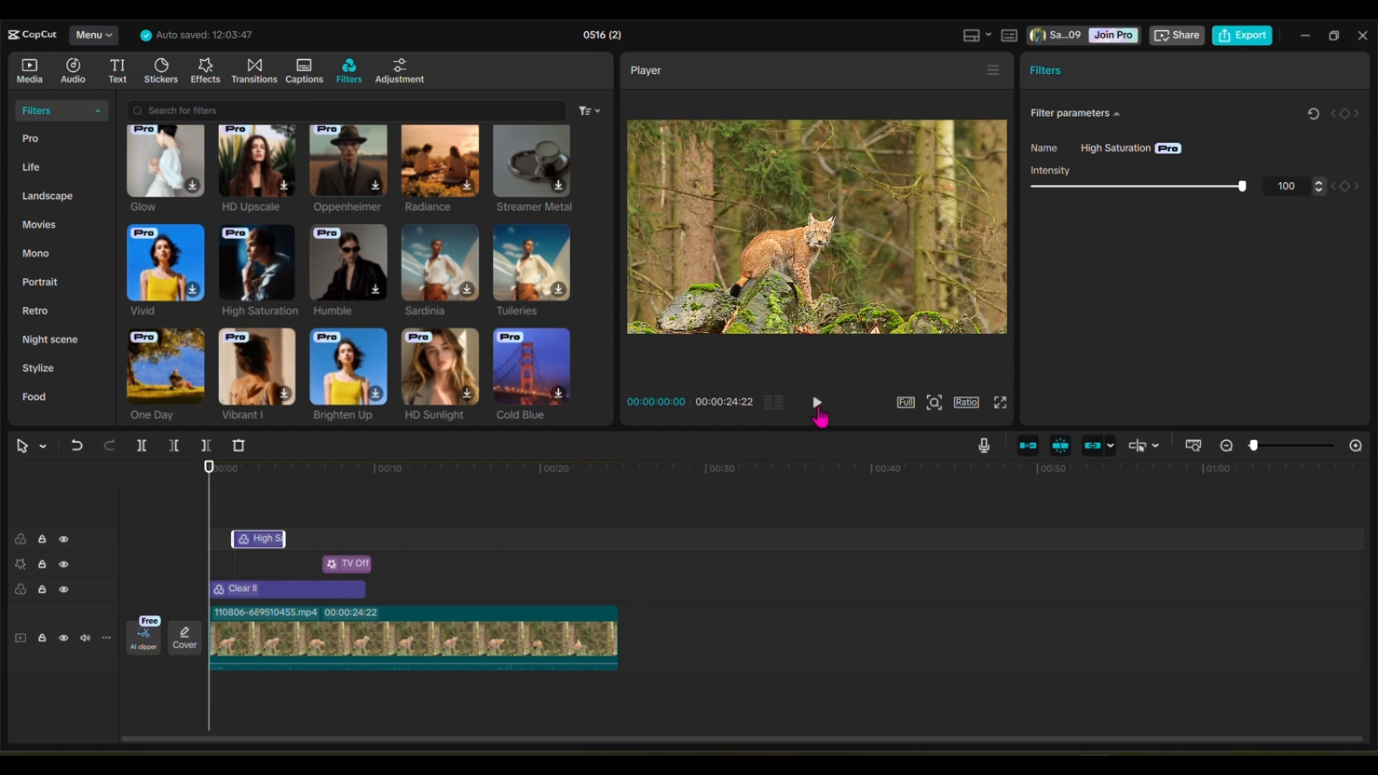
{"action": "left_click", "coordinate": [816, 402]}
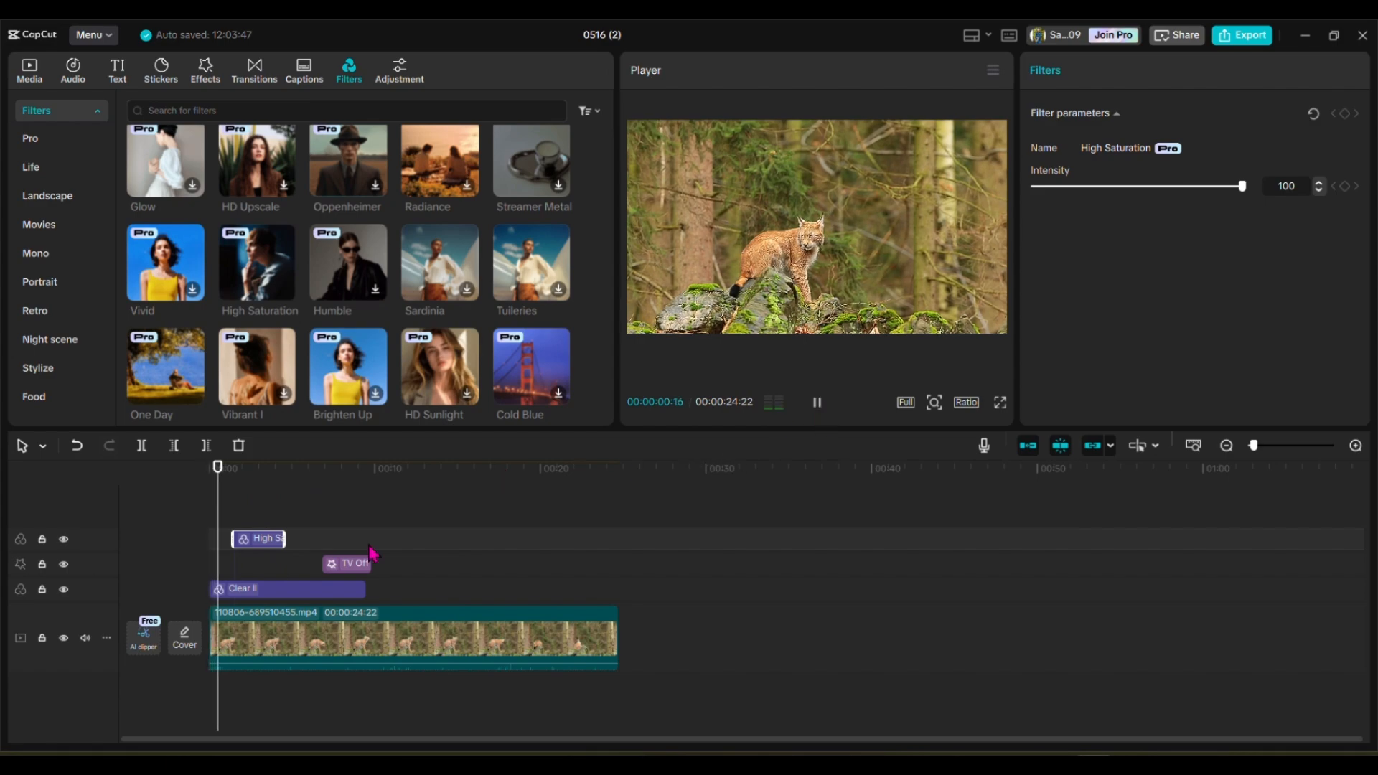
{"action": "left_click", "coordinate": [818, 404]}
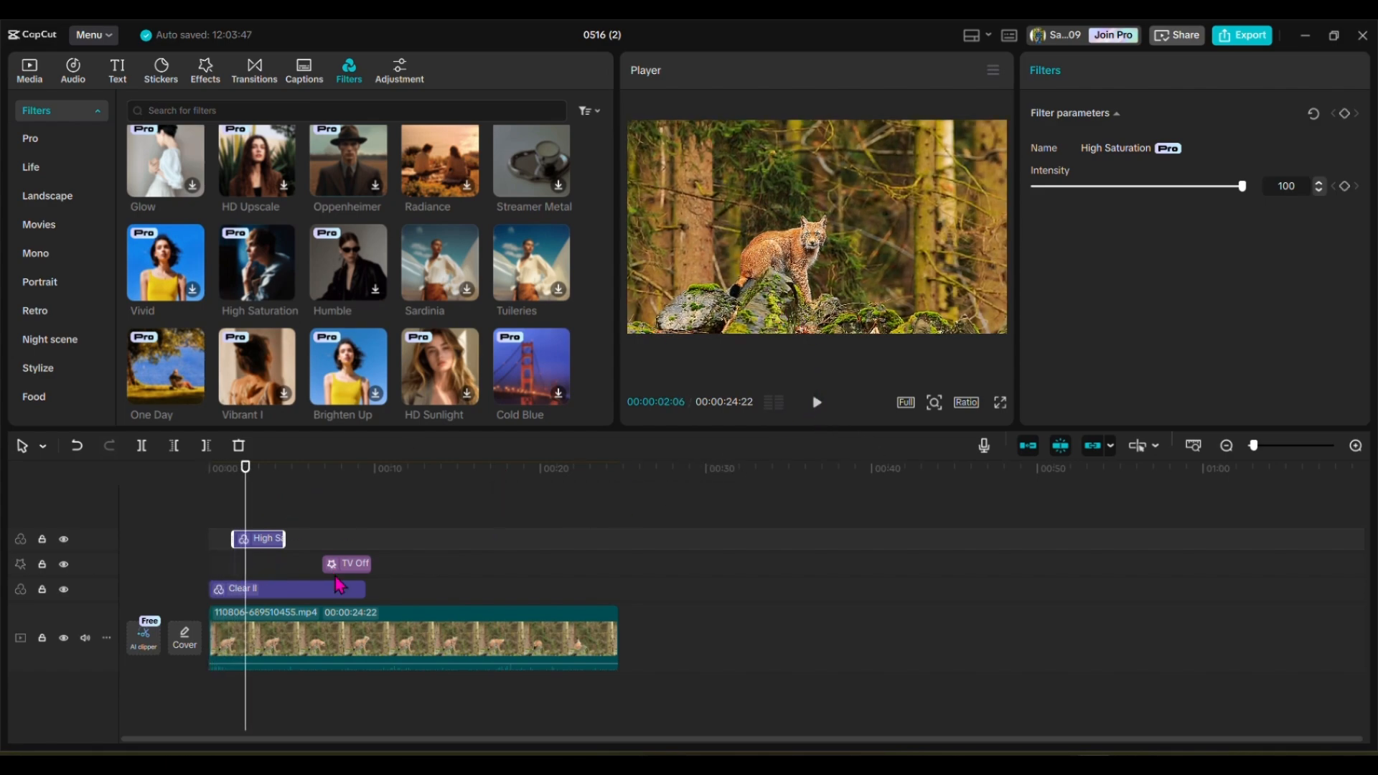
Step: Try to export the project with its Pro materials and return to editing
{"action": "left_click", "coordinate": [1259, 38]}
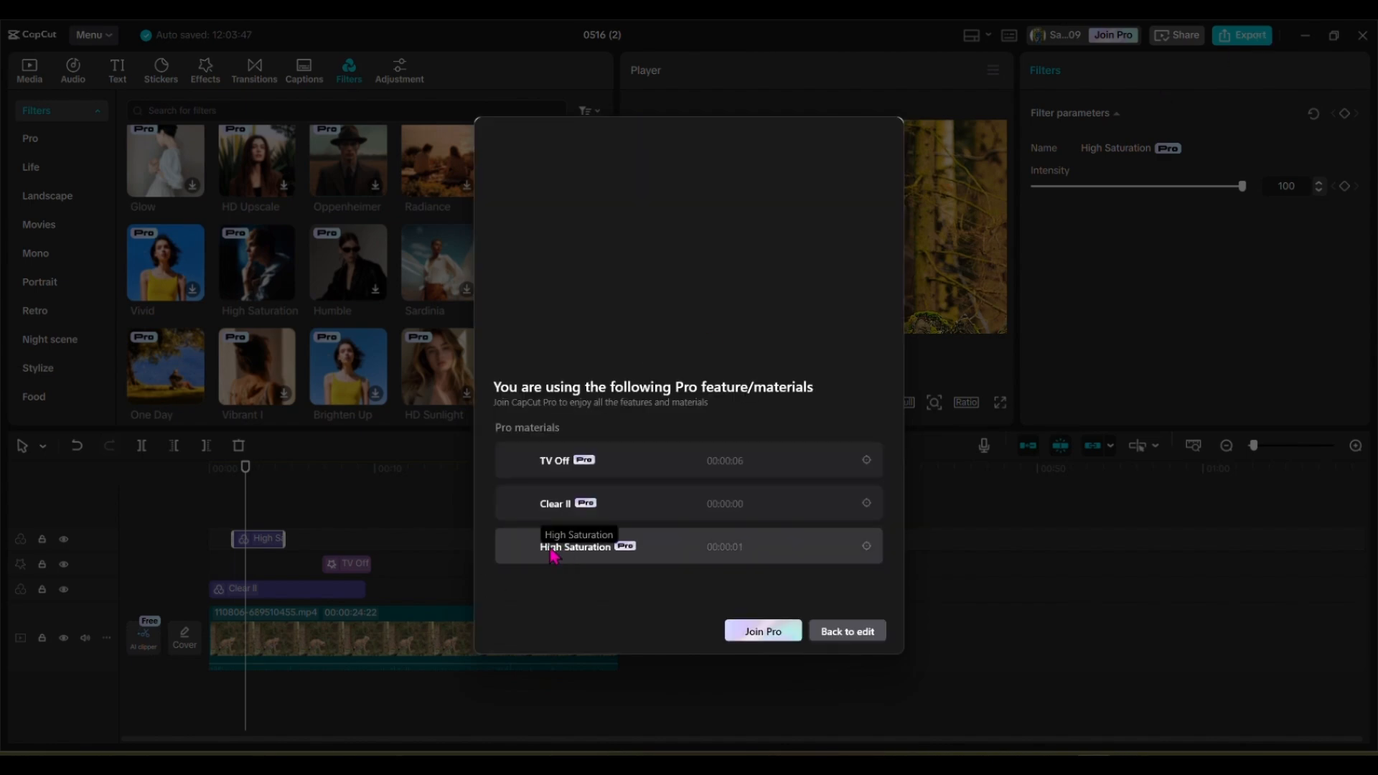
{"action": "left_click", "coordinate": [846, 631]}
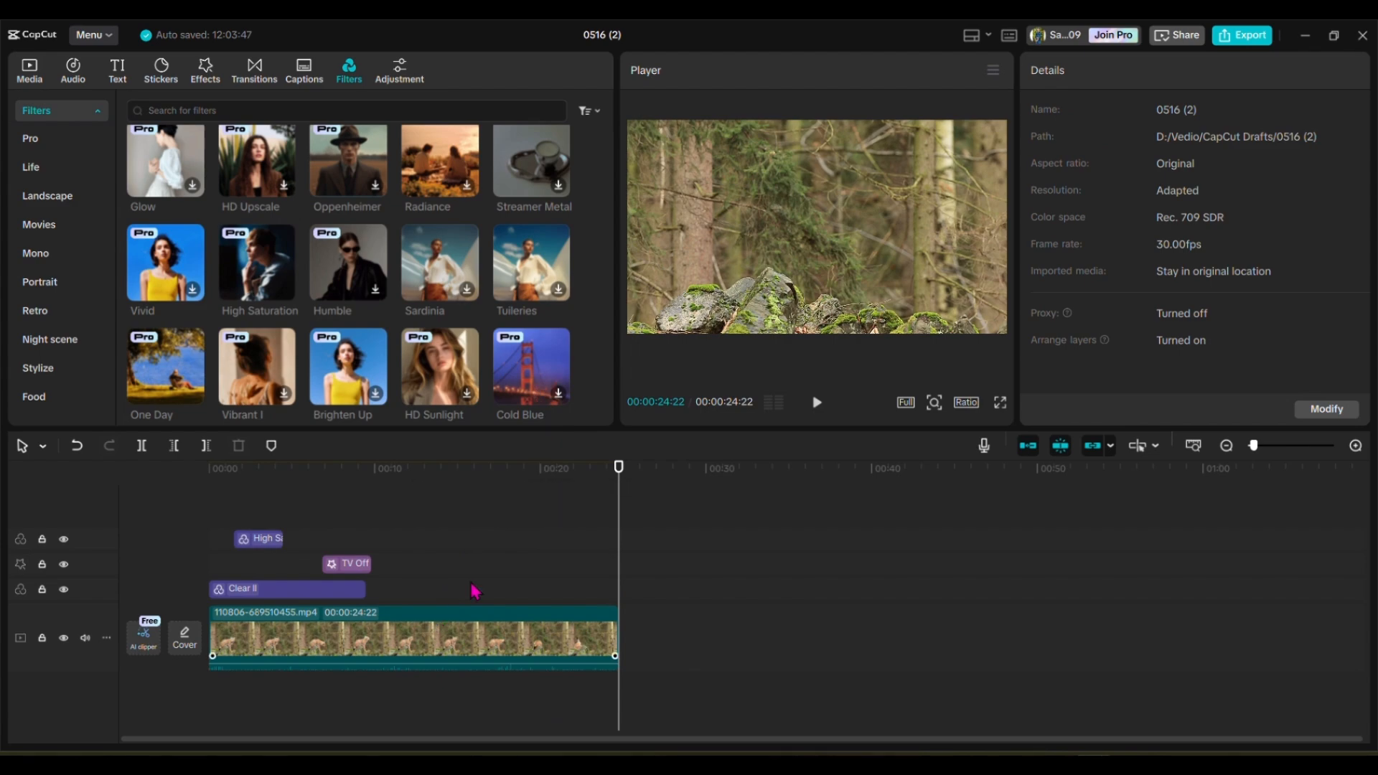
Step: Render the whole timeline
{"action": "left_click", "coordinate": [440, 489]}
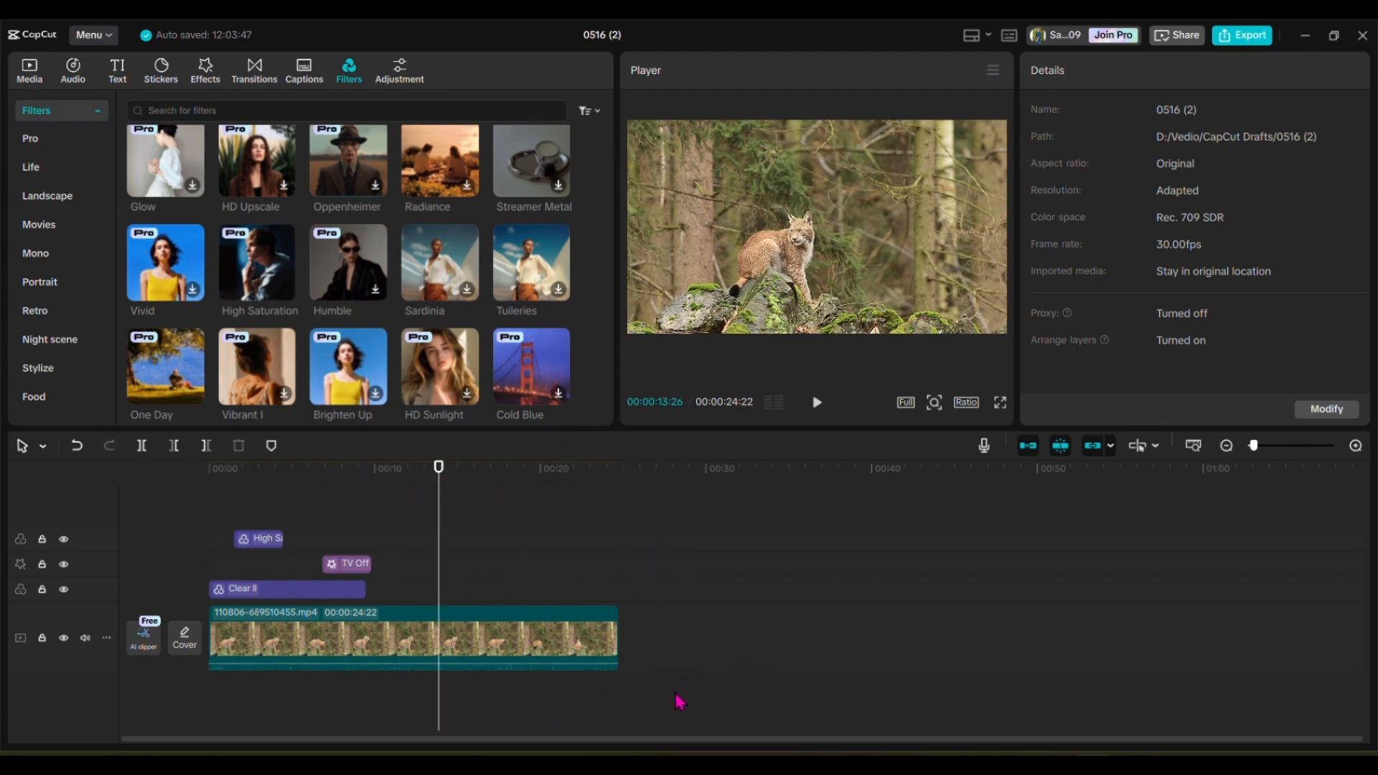
{"action": "right_click", "coordinate": [712, 700]}
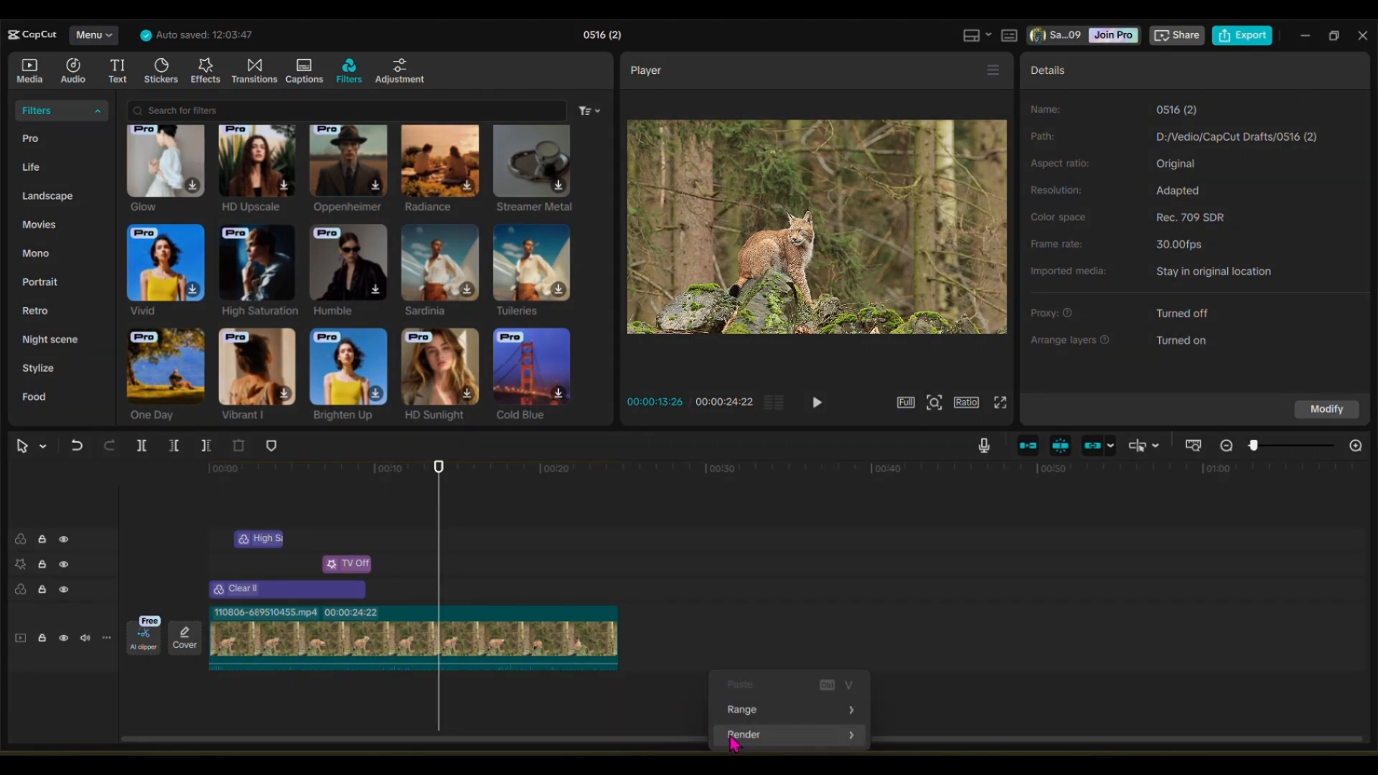
{"action": "mouse_move", "coordinate": [761, 734]}
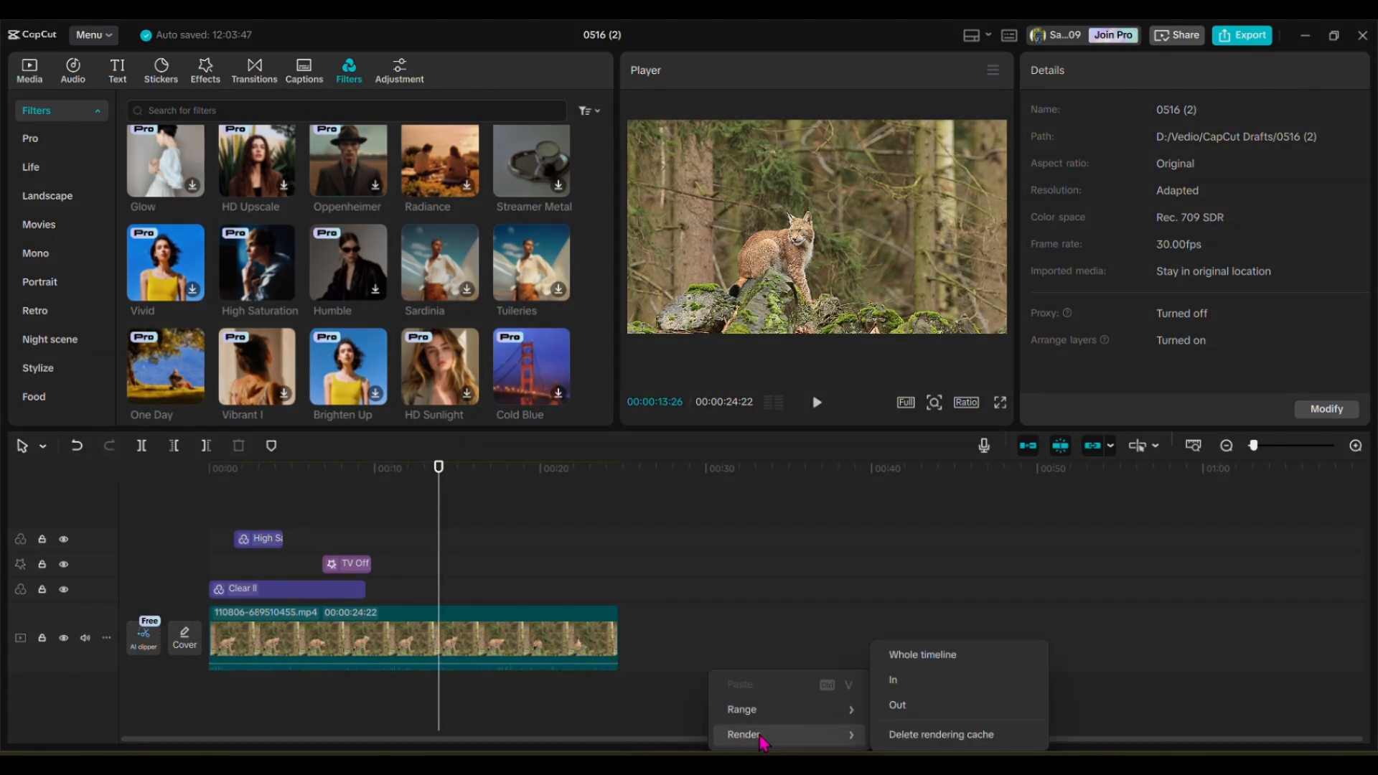
{"action": "left_click", "coordinate": [933, 663]}
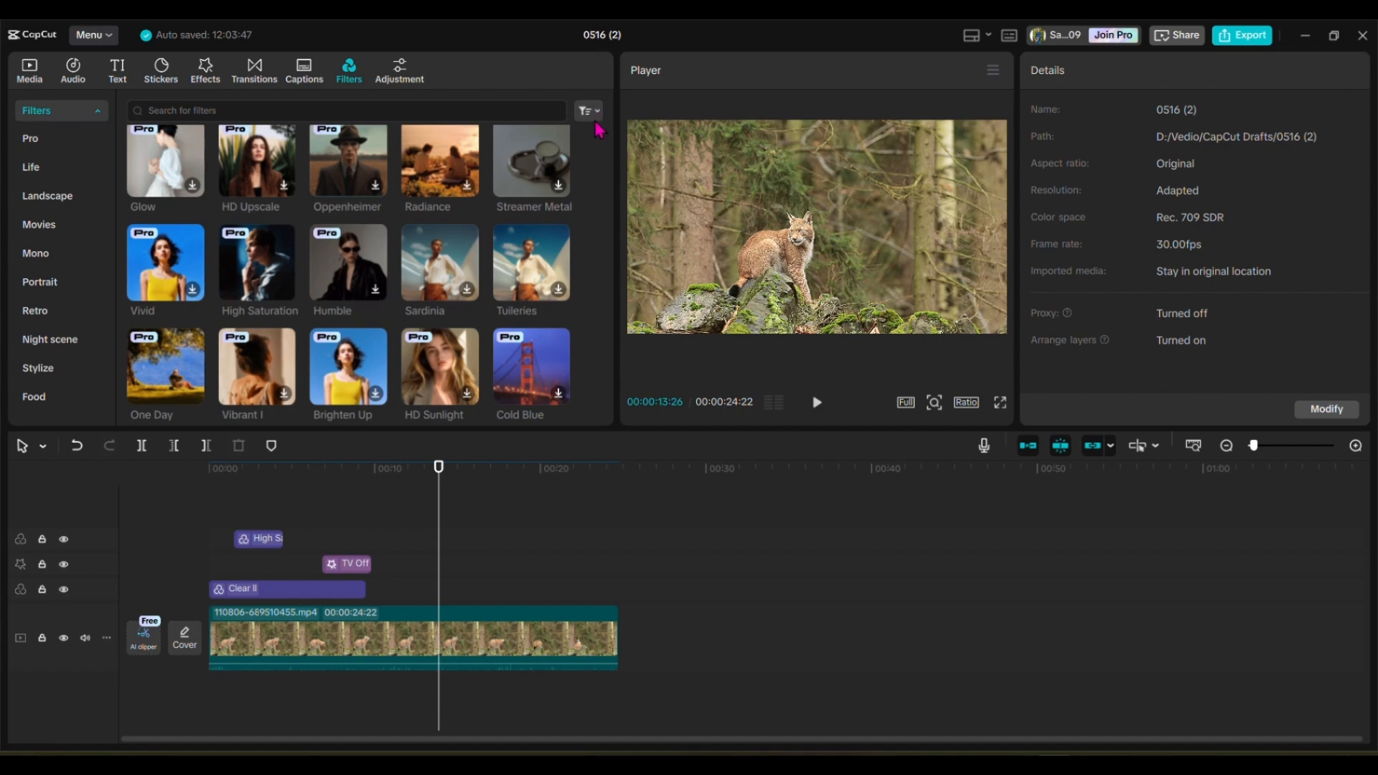
{"action": "left_click", "coordinate": [262, 541]}
{"action": "key", "text": "ctrl+a"}
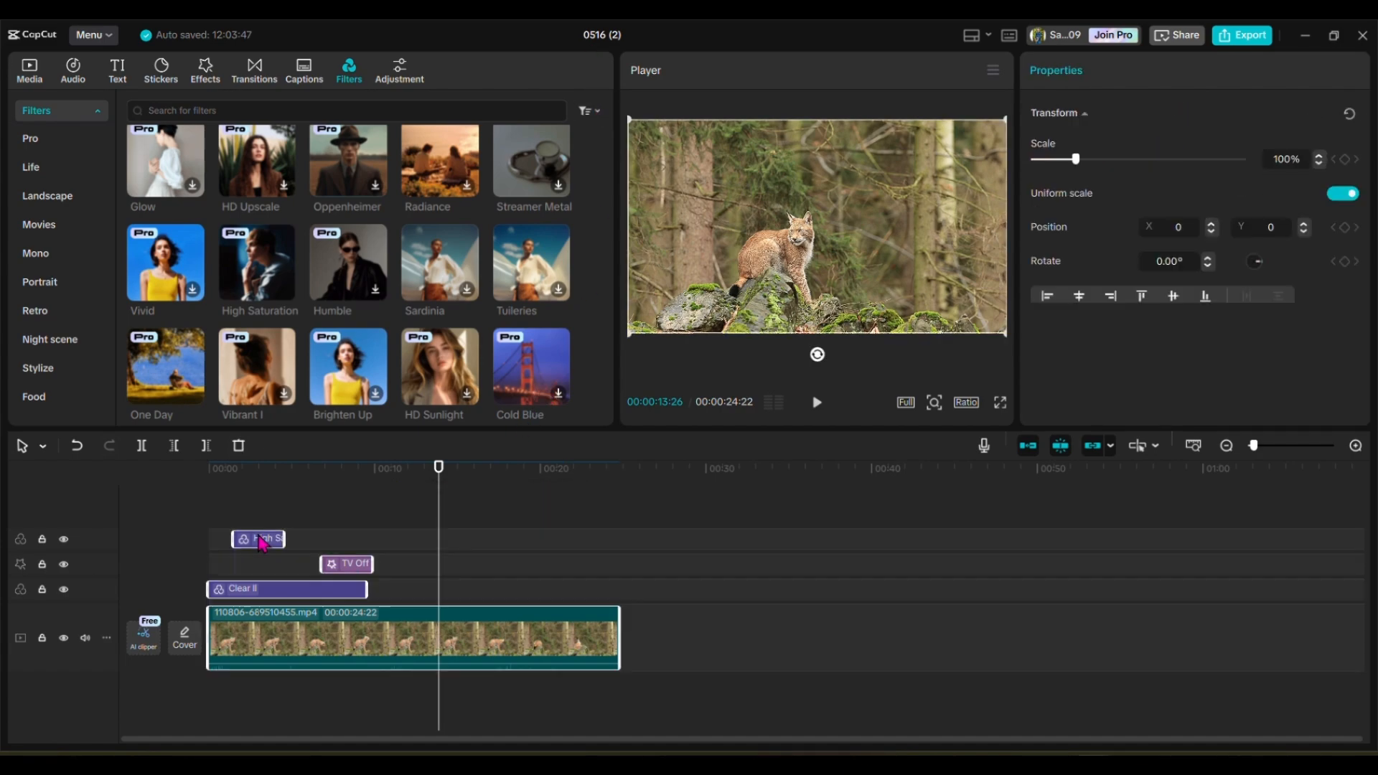
{"action": "right_click", "coordinate": [286, 634]}
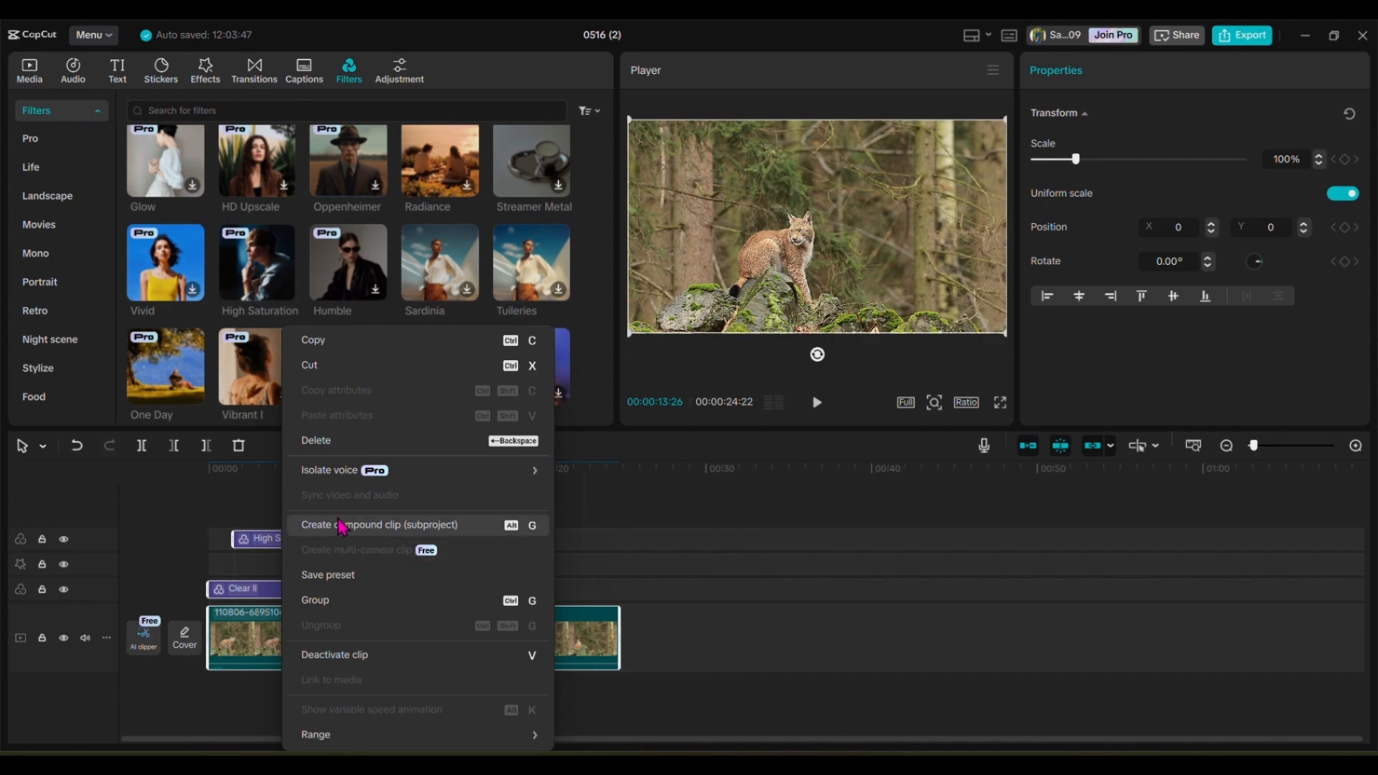
{"action": "left_click", "coordinate": [237, 520]}
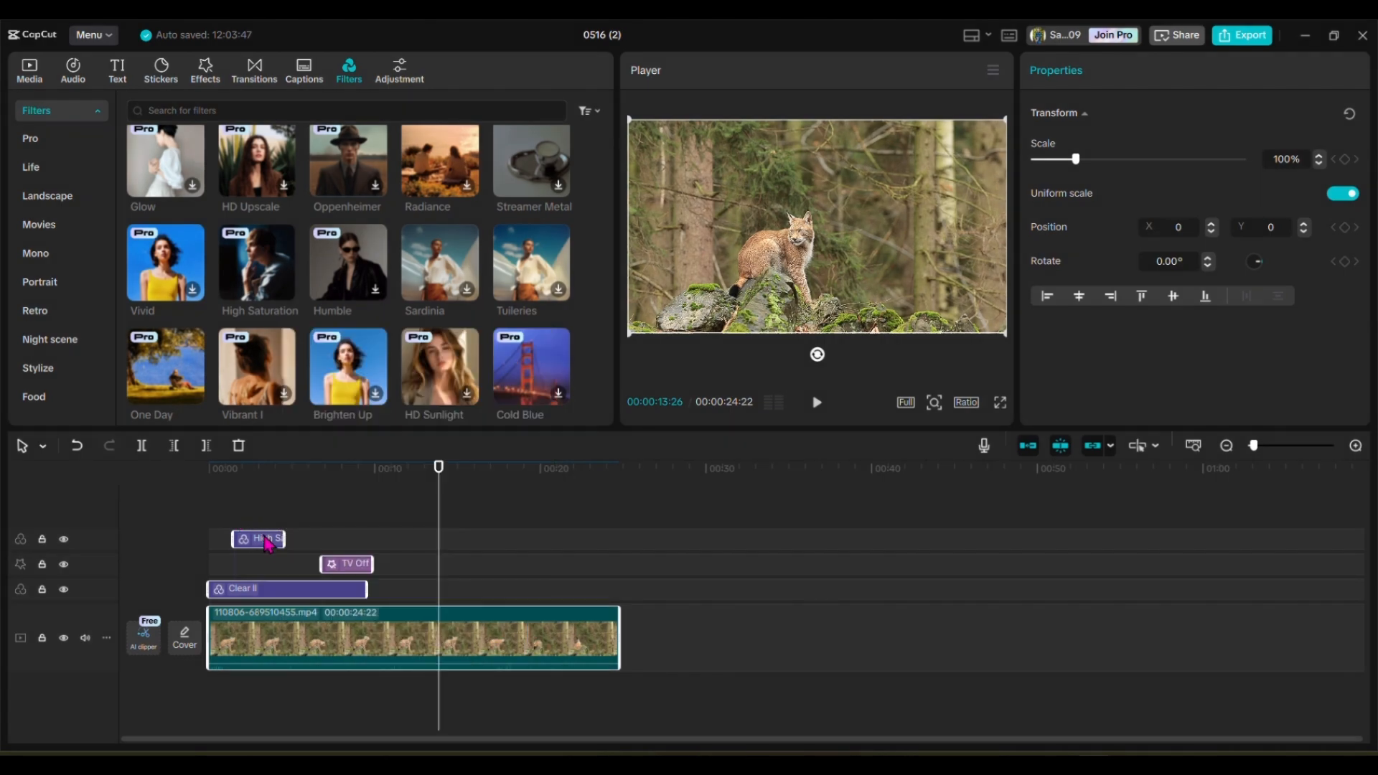
{"action": "left_click", "coordinate": [208, 695]}
Step: Combine the video clip, both filters and the TV Off effect into one compound clip (subproject)
{"action": "left_click", "coordinate": [259, 547]}
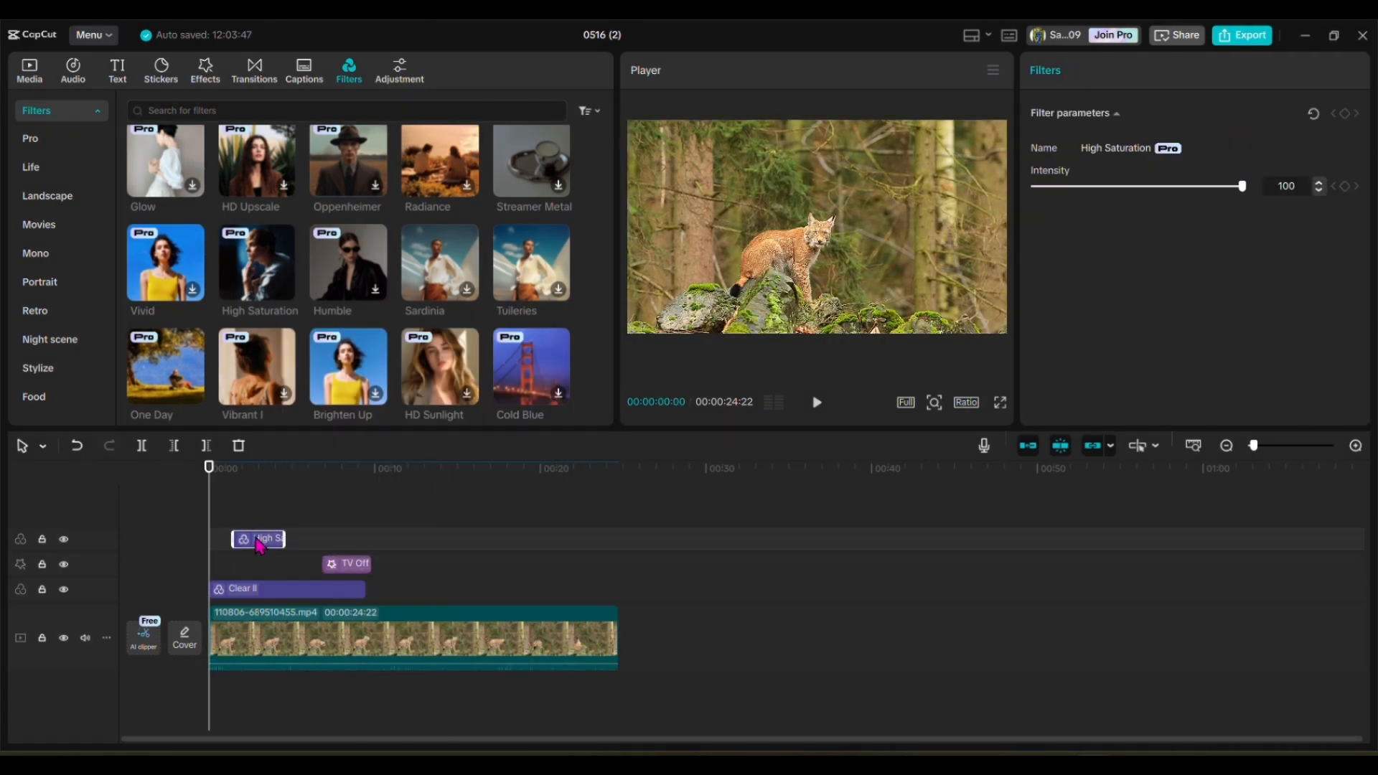
{"action": "key", "text": "ctrl+a"}
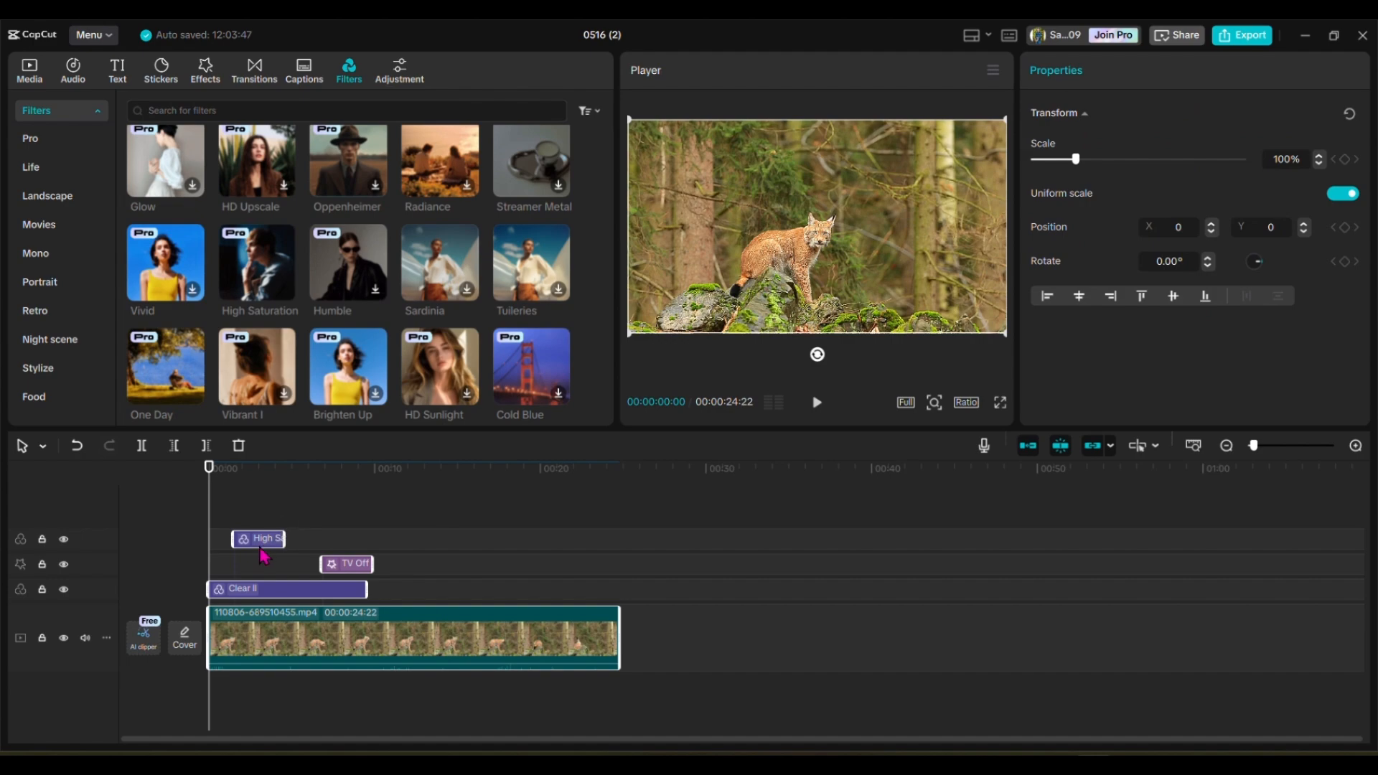
{"action": "right_click", "coordinate": [264, 546]}
{"action": "mouse_move", "coordinate": [330, 477]}
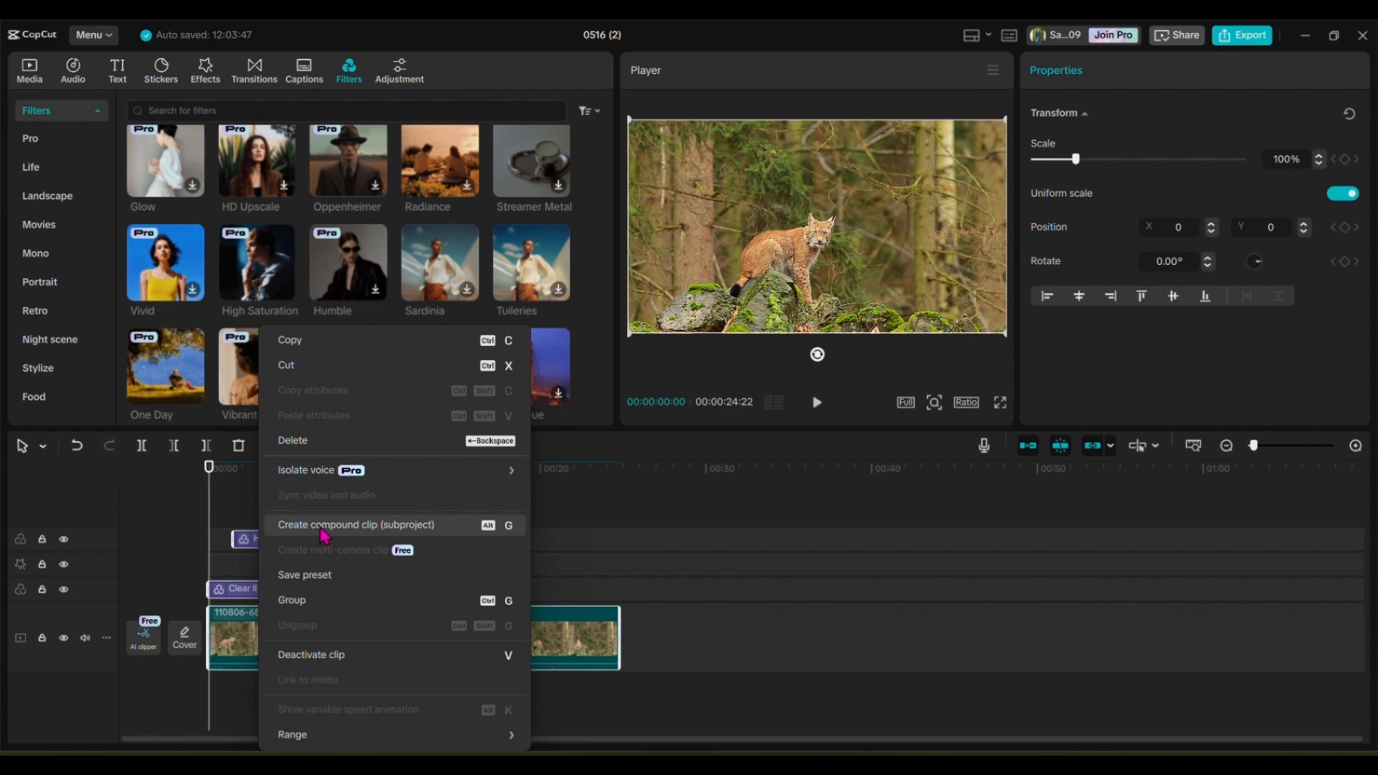
{"action": "left_click", "coordinate": [367, 534]}
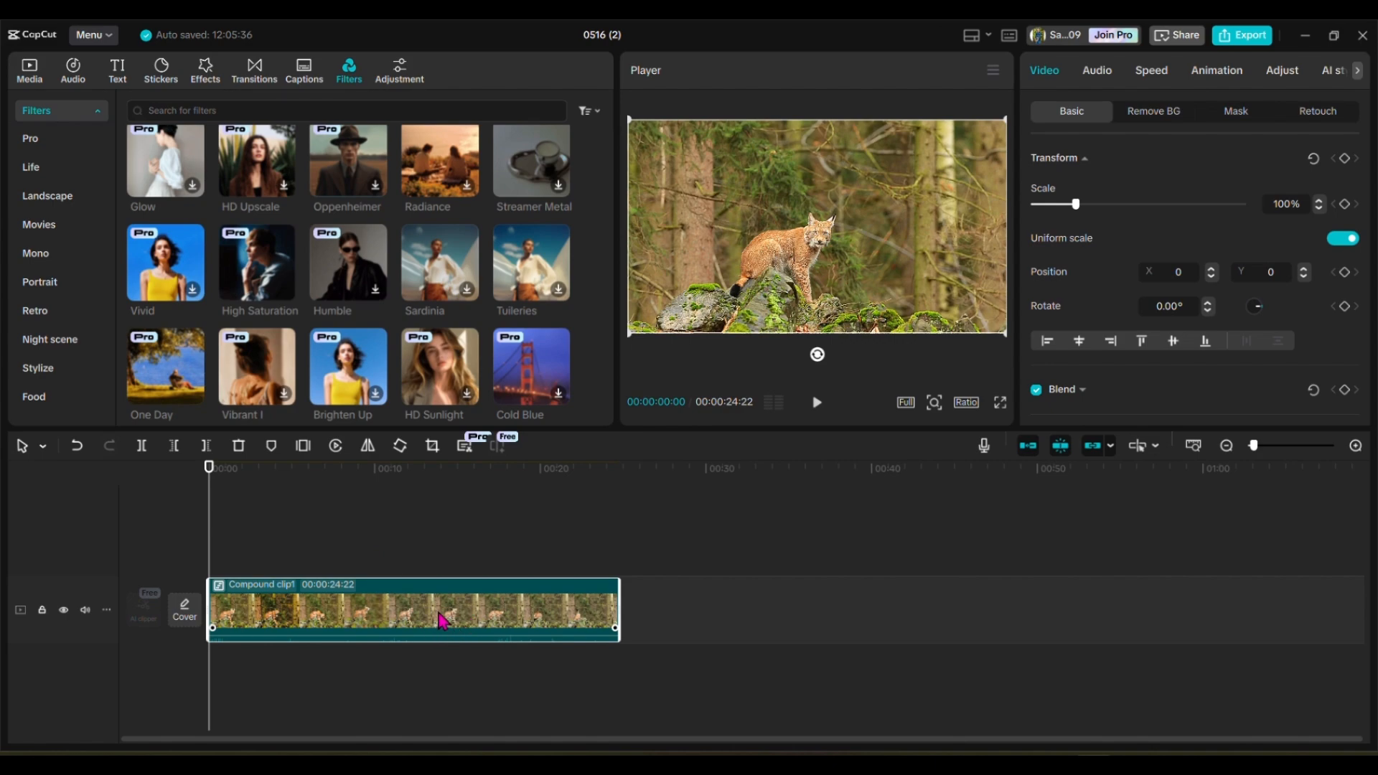
Step: Pre-process the compound clip (subproject) on the timeline
{"action": "left_click", "coordinate": [445, 695]}
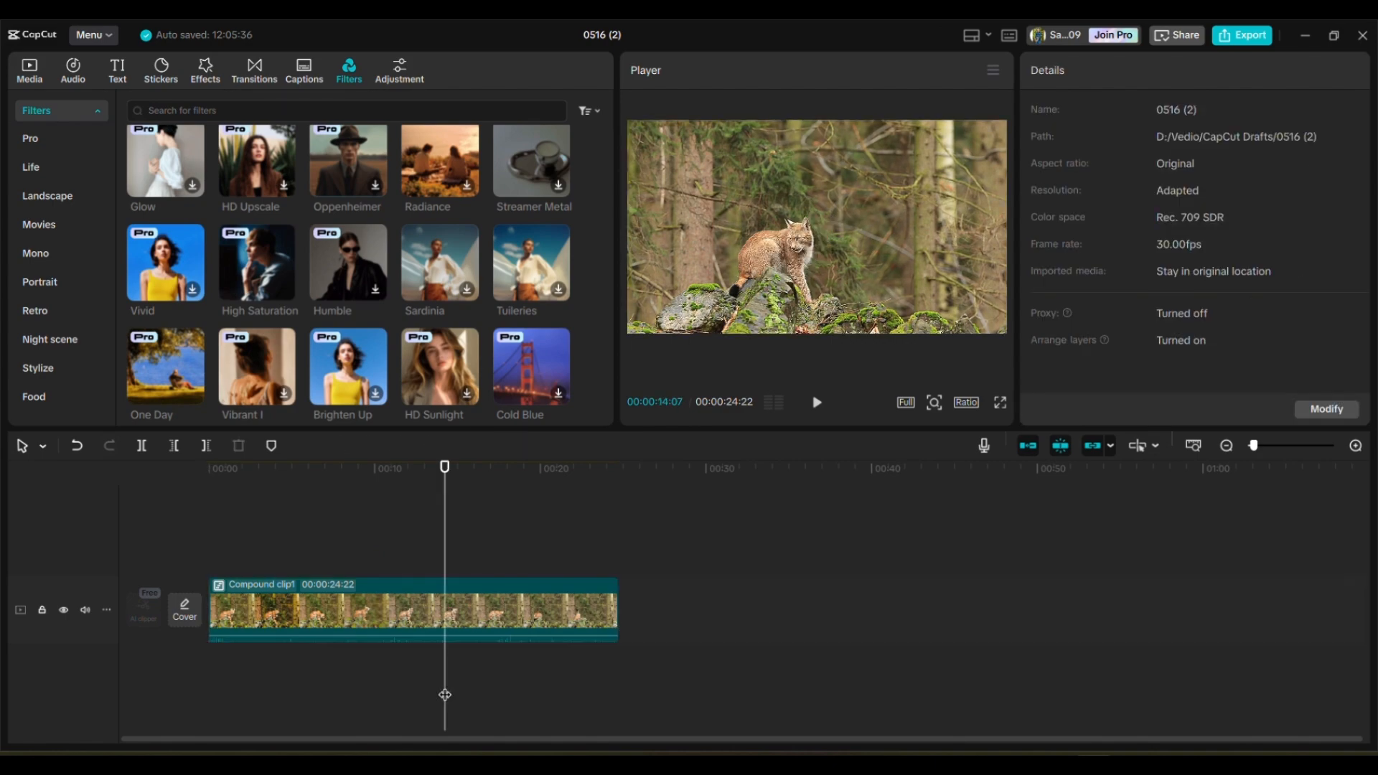
{"action": "left_click", "coordinate": [390, 611]}
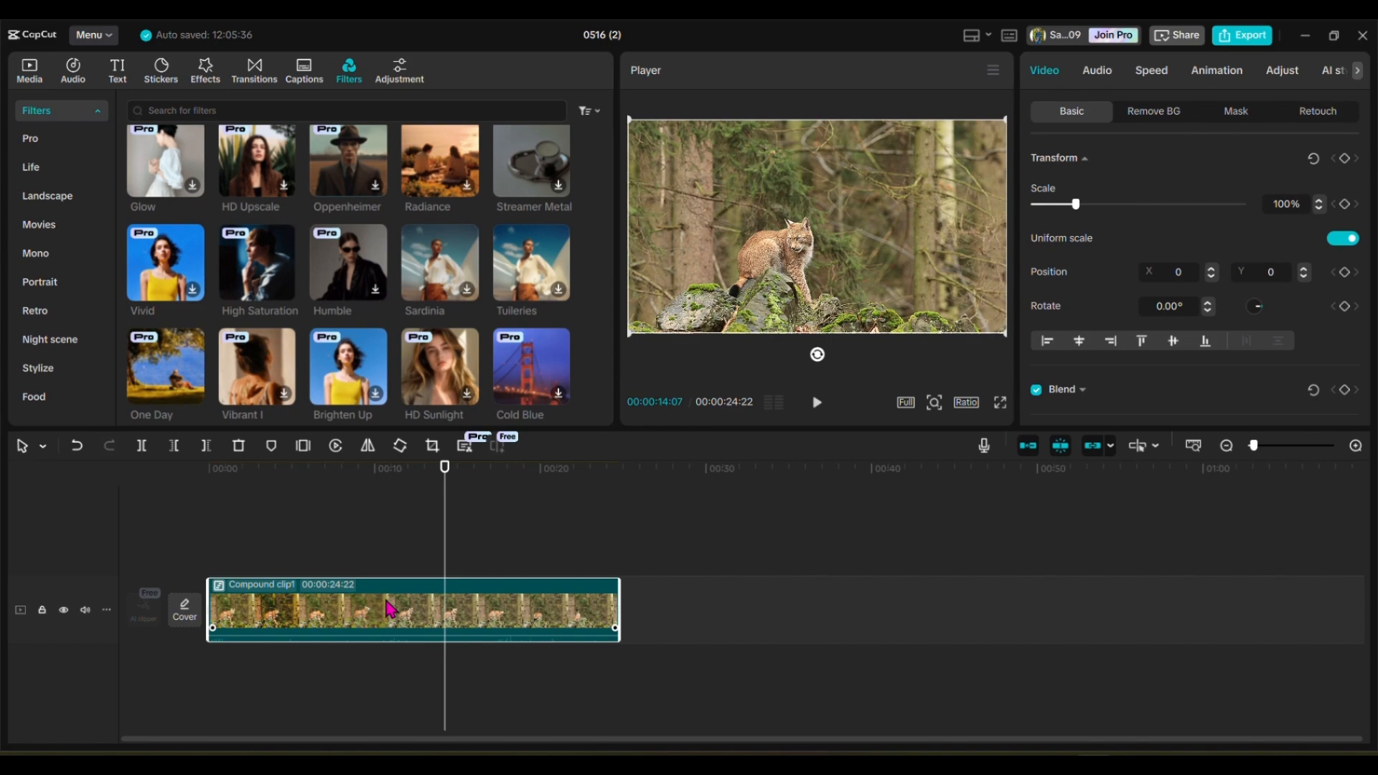
{"action": "right_click", "coordinate": [389, 610]}
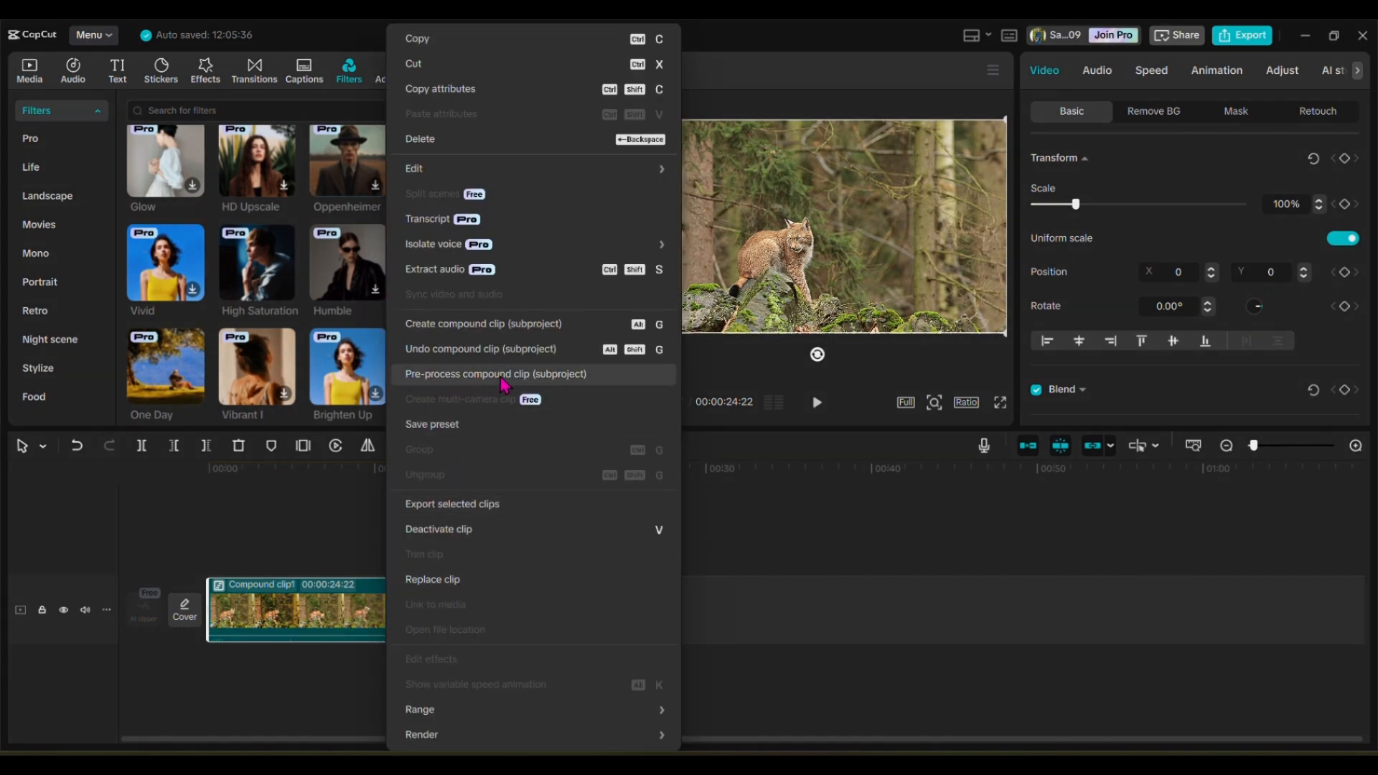
{"action": "left_click", "coordinate": [465, 386]}
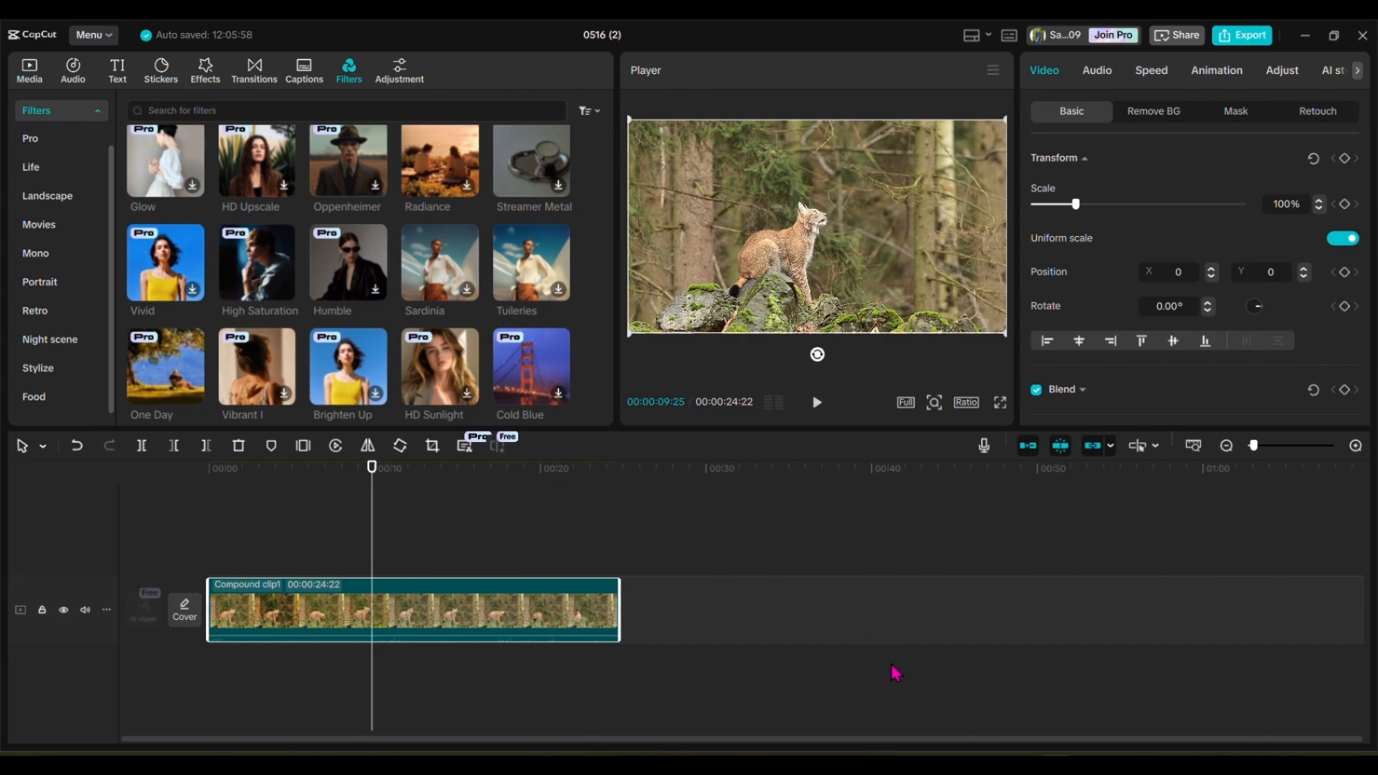
Step: Switch to File Explorer and open the project's pre-processed output folder, Vedio > CapCut Drafts > 0516 (2) > Resources > combination
{"action": "key", "text": "super+e"}
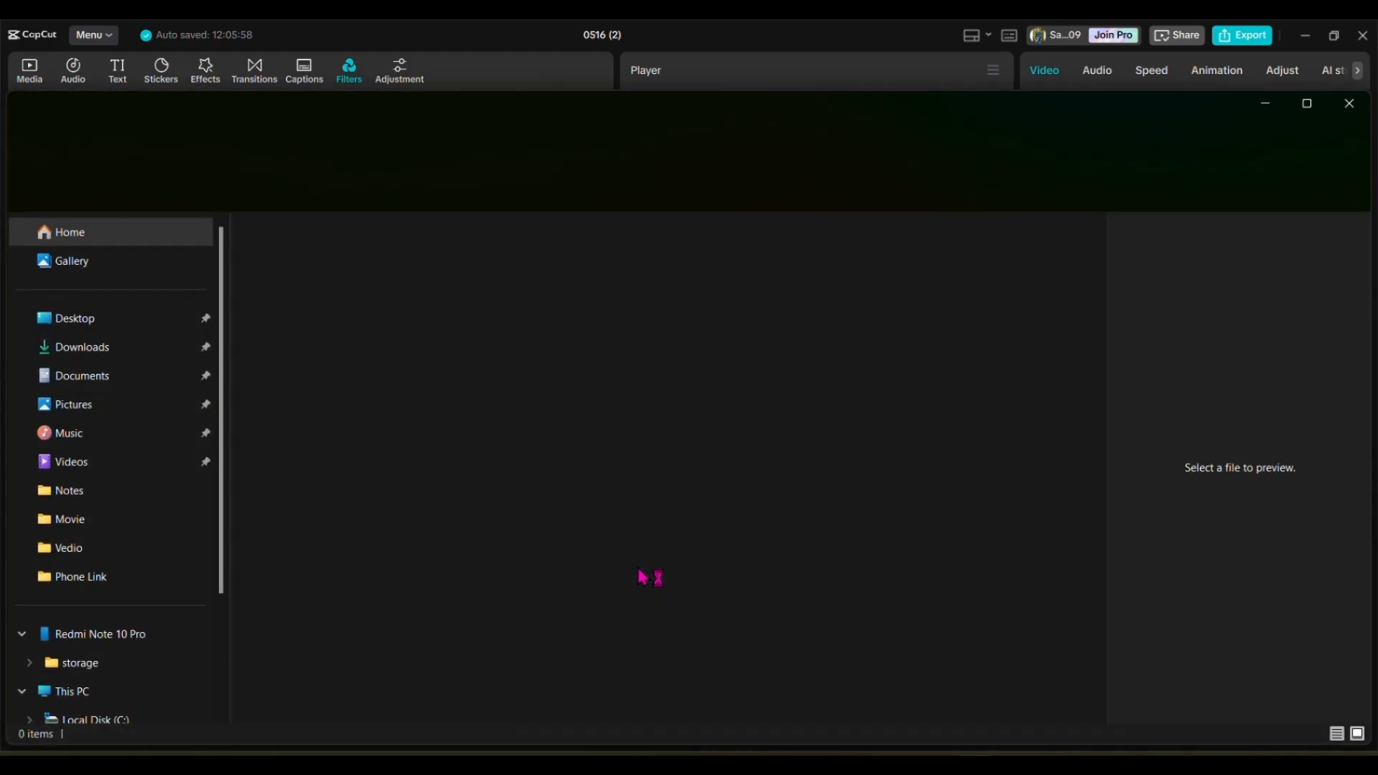
{"action": "left_click", "coordinate": [106, 552]}
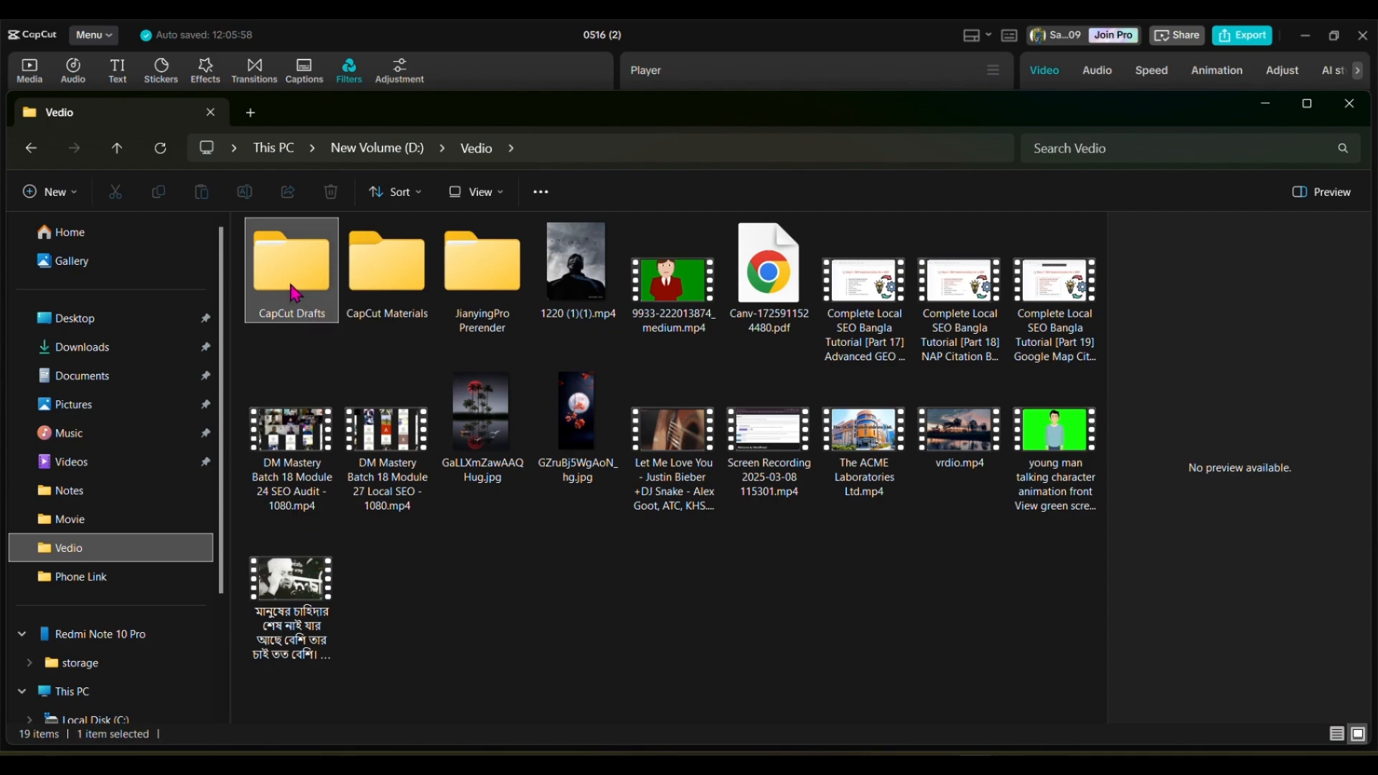
{"action": "double_click", "coordinate": [292, 296]}
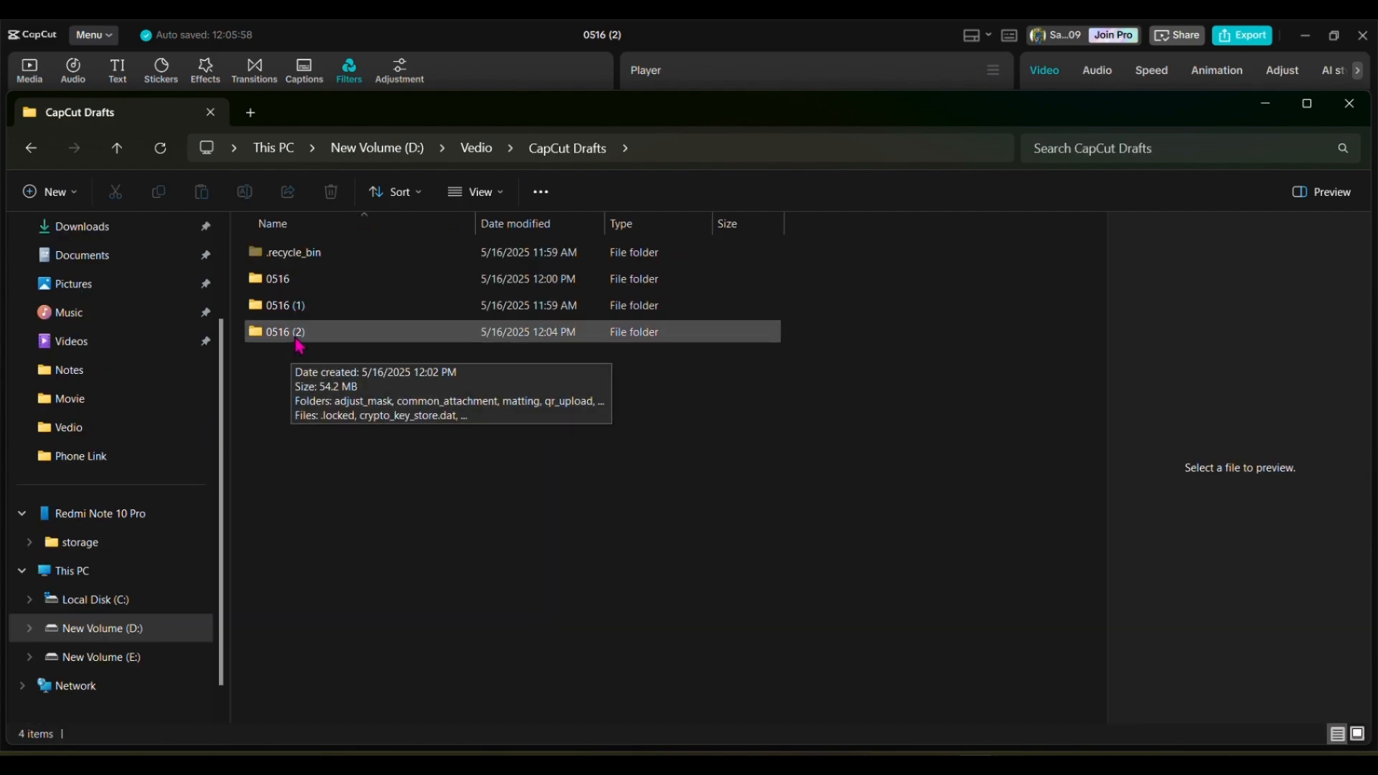
{"action": "key", "text": "alt+Tab"}
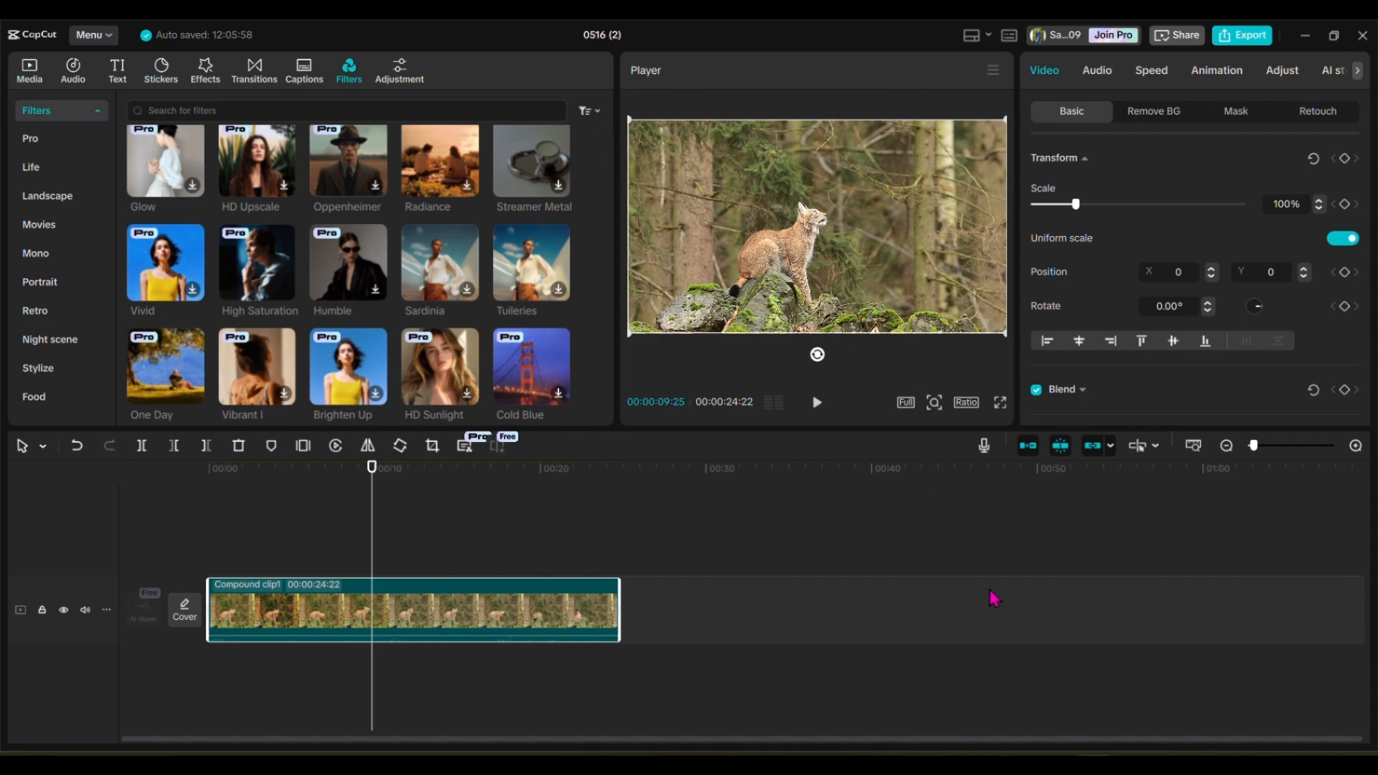
{"action": "key", "text": "alt+Tab"}
{"action": "double_click", "coordinate": [295, 332]}
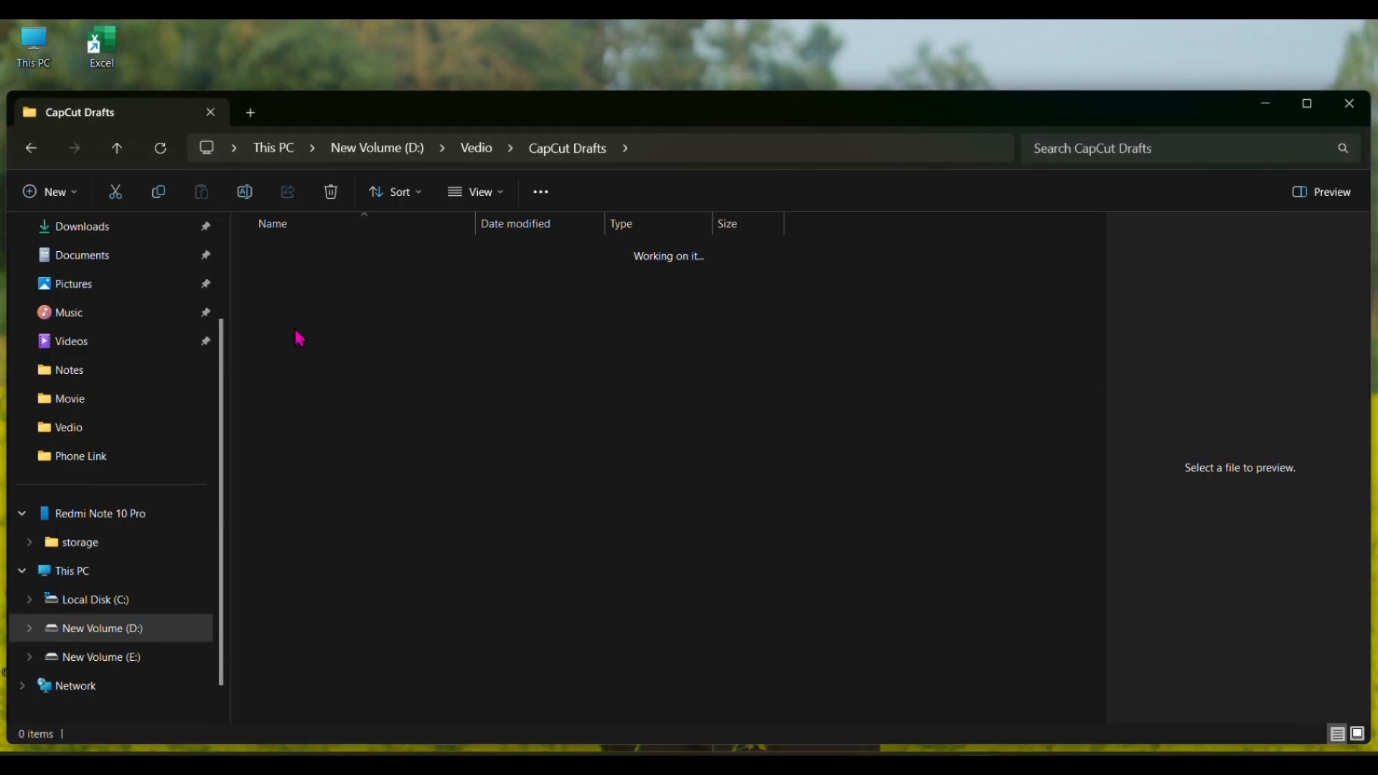
{"action": "double_click", "coordinate": [300, 359]}
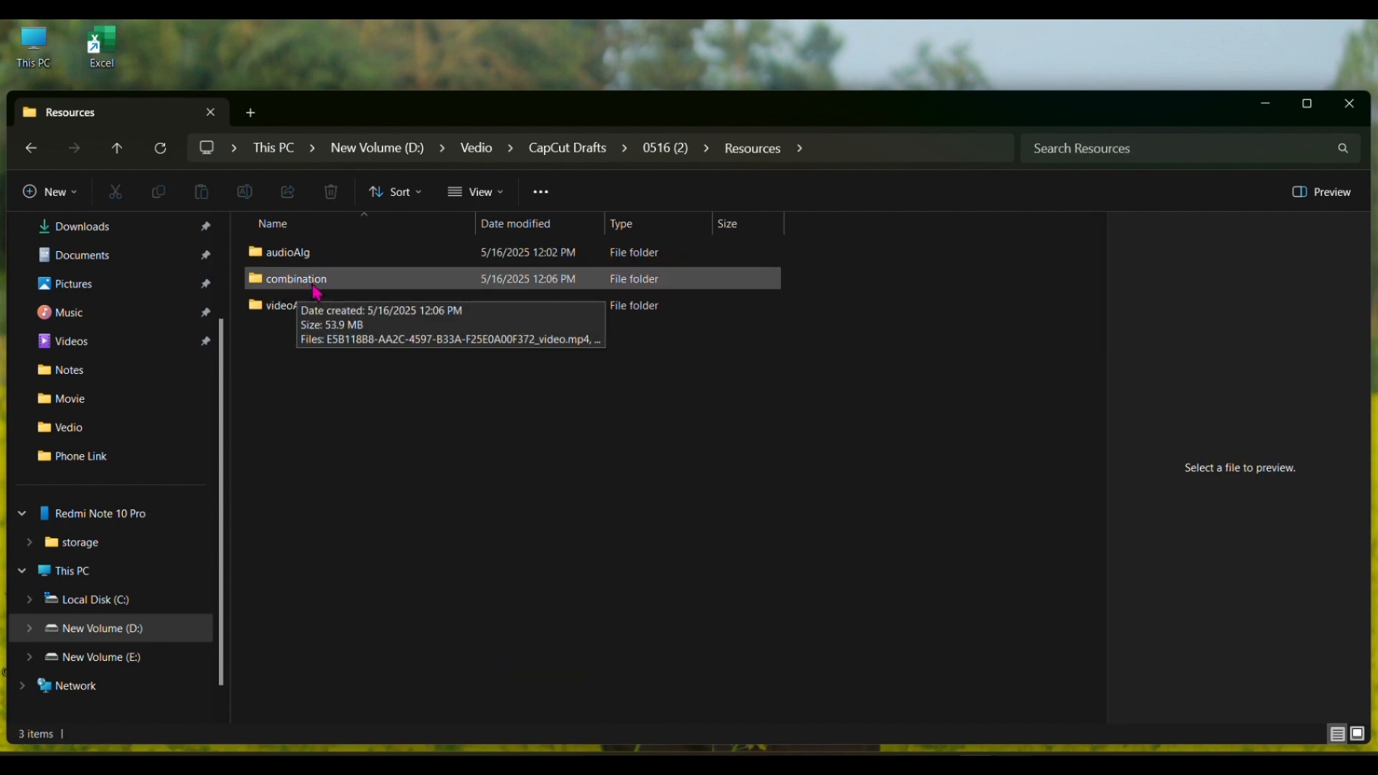
{"action": "double_click", "coordinate": [300, 287]}
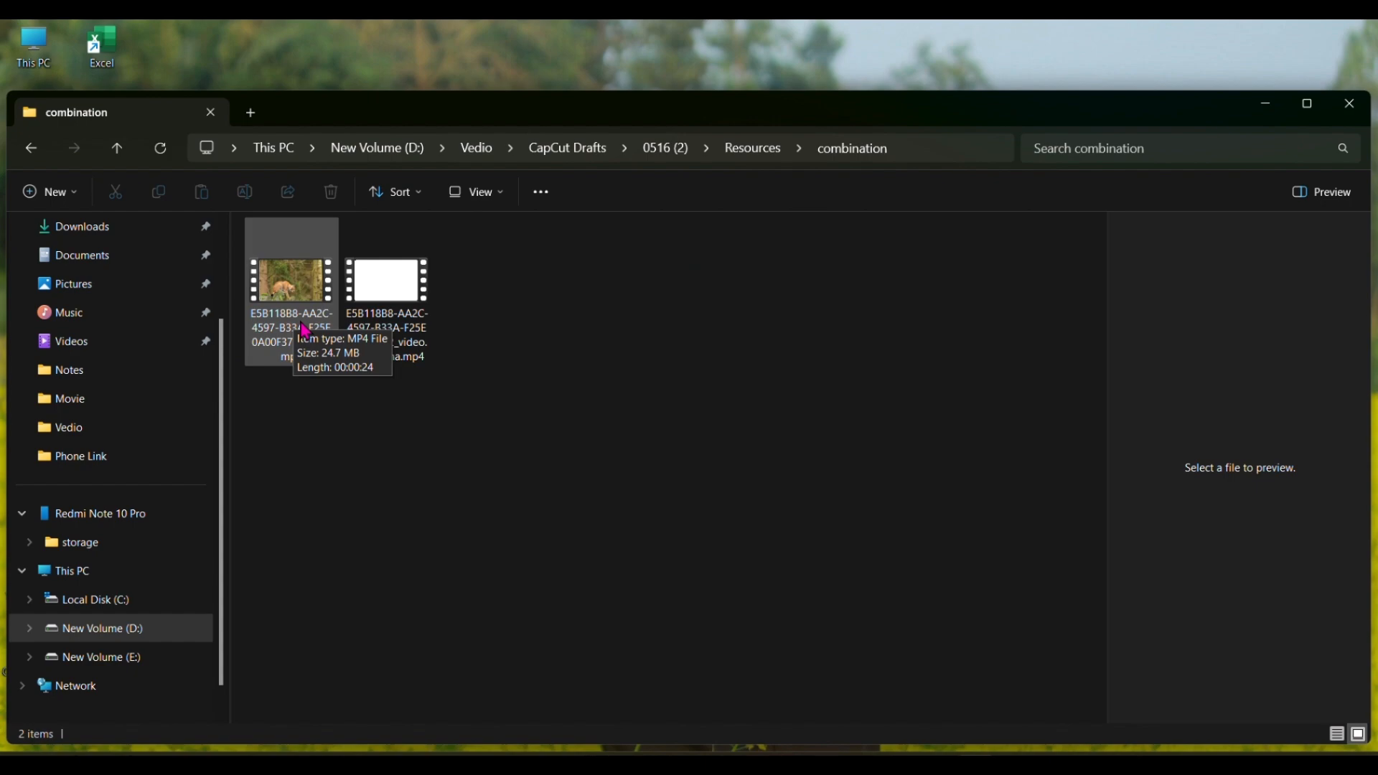
Step: Play the pre-processed _video.mp4 file from the combination folder in Media Player, and close the player
{"action": "left_click", "coordinate": [305, 330]}
{"action": "left_click", "coordinate": [306, 330]}
{"action": "left_click", "coordinate": [310, 415]}
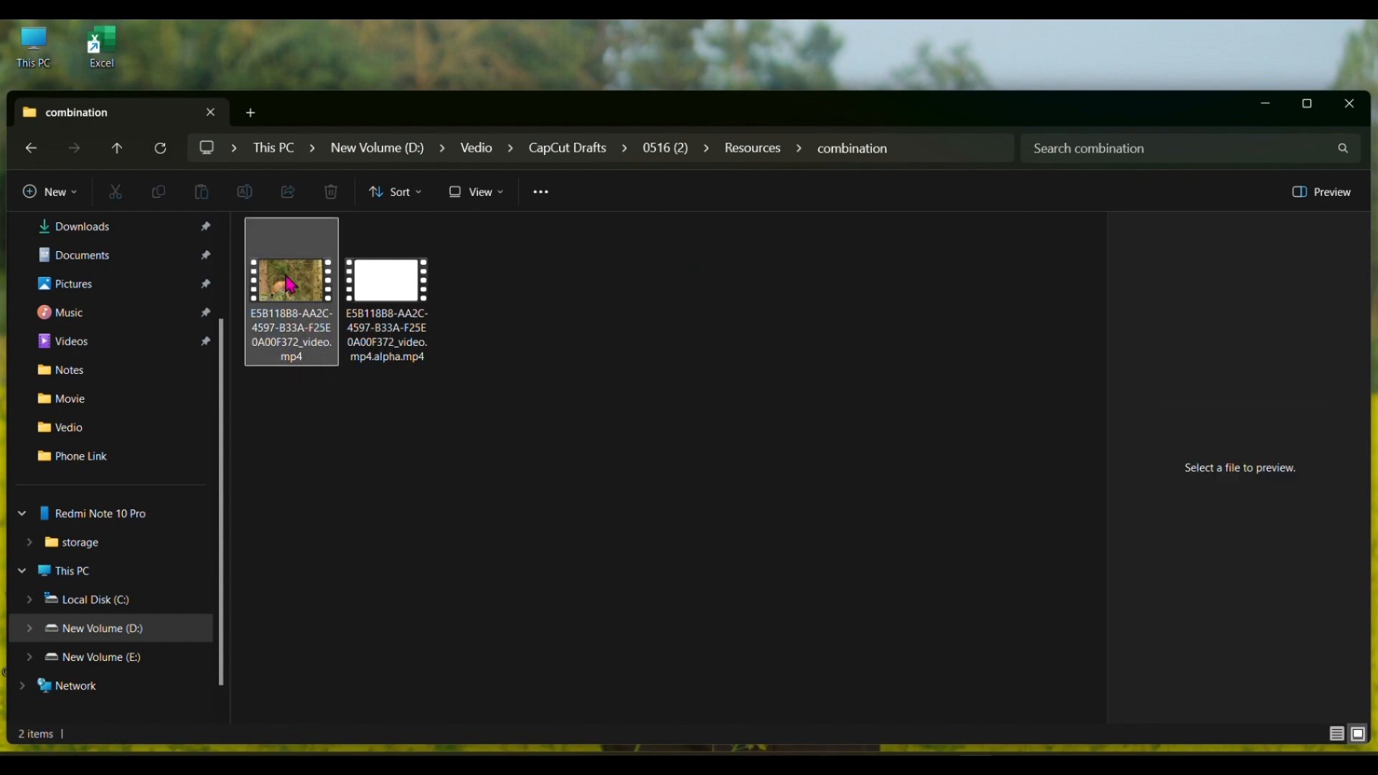
{"action": "double_click", "coordinate": [290, 285]}
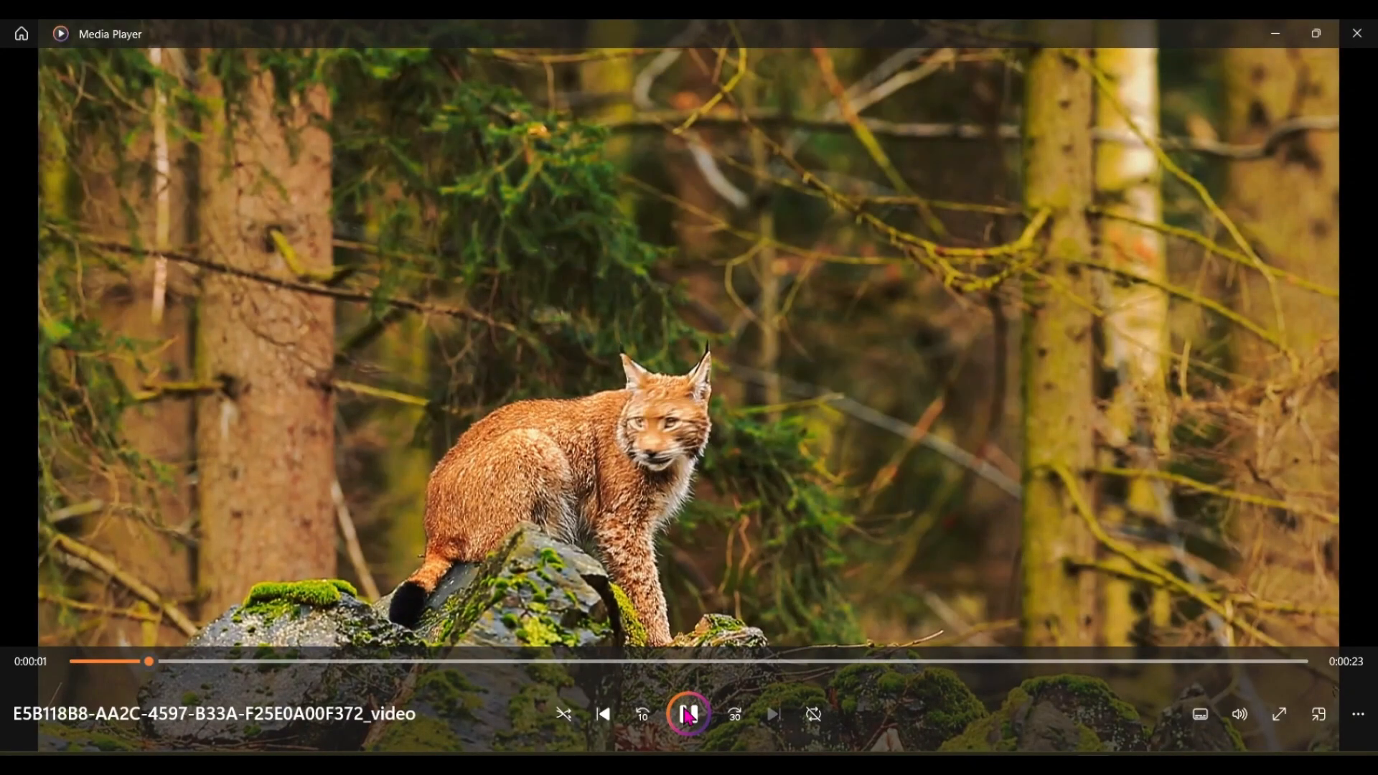
{"action": "left_click", "coordinate": [689, 716]}
{"action": "left_click", "coordinate": [1365, 43]}
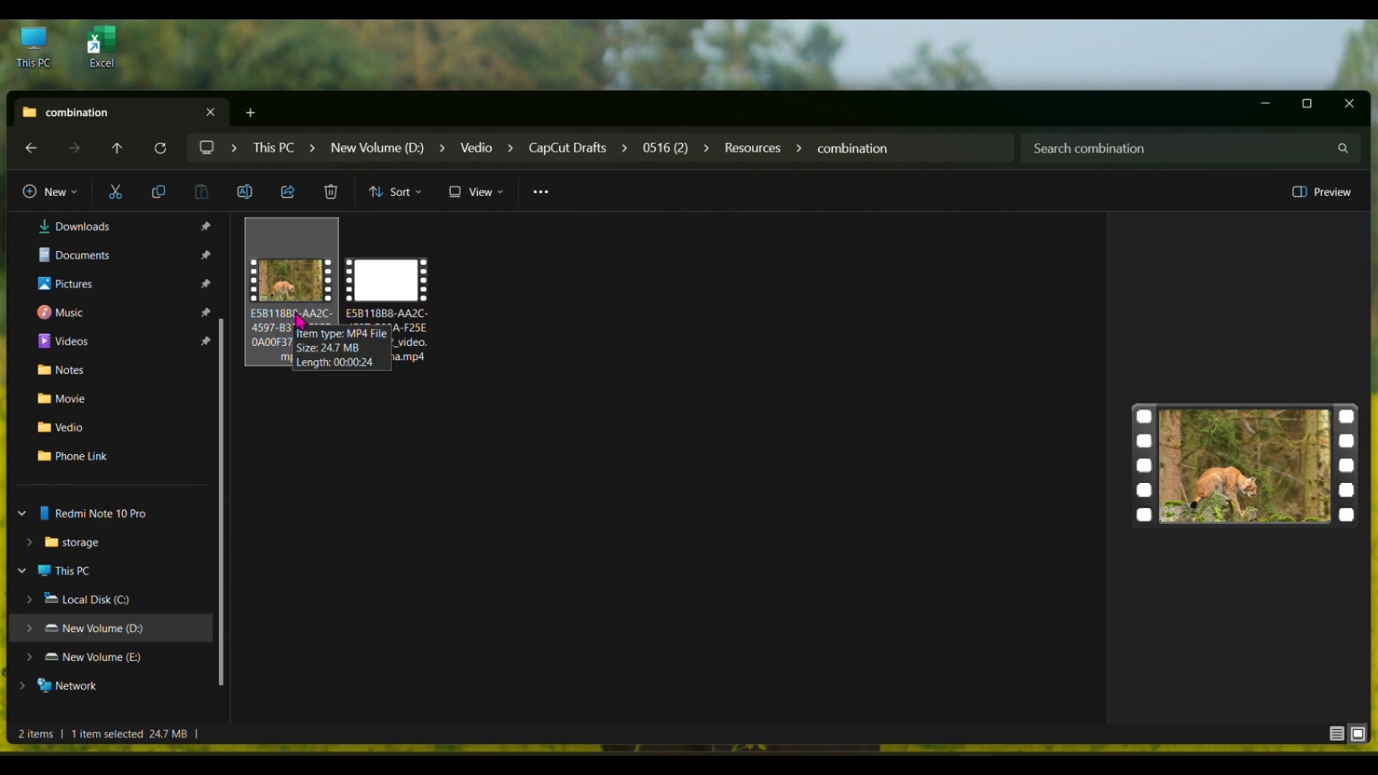
Step: Import the pre-processed _video.mp4 file from the combination folder into the CapCut project's media
{"action": "left_click", "coordinate": [1094, 763]}
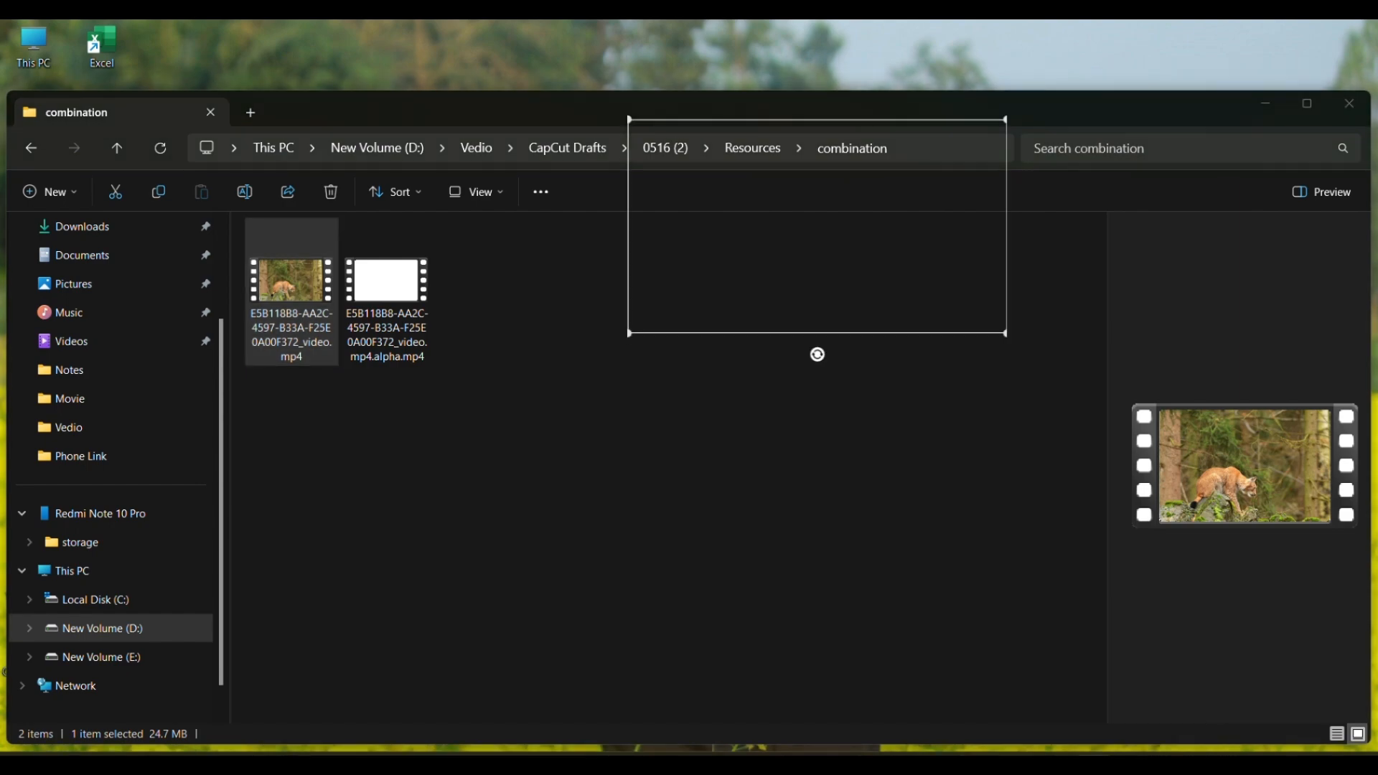
{"action": "left_click", "coordinate": [29, 71]}
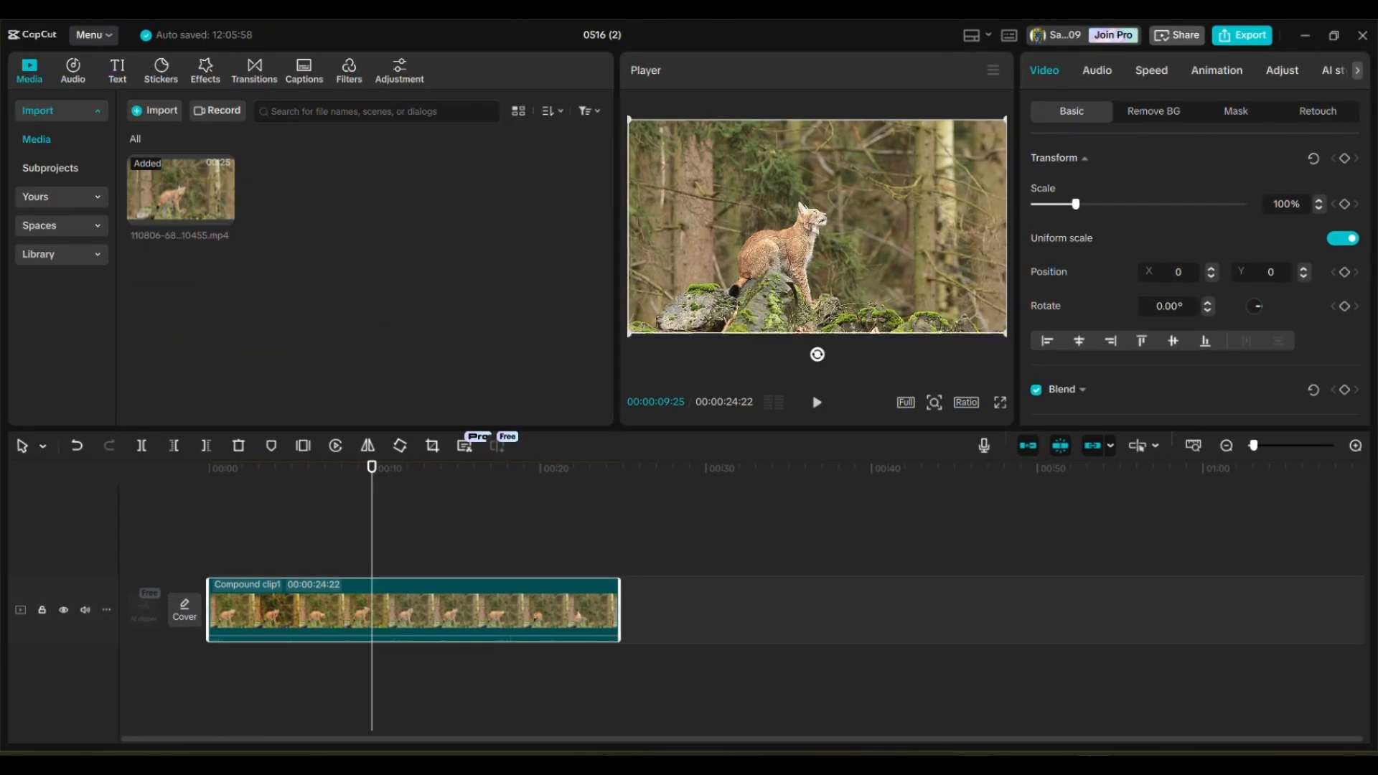
{"action": "left_click", "coordinate": [976, 764]}
{"action": "left_click_drag", "start_coordinate": [284, 305], "coordinate": [310, 194]}
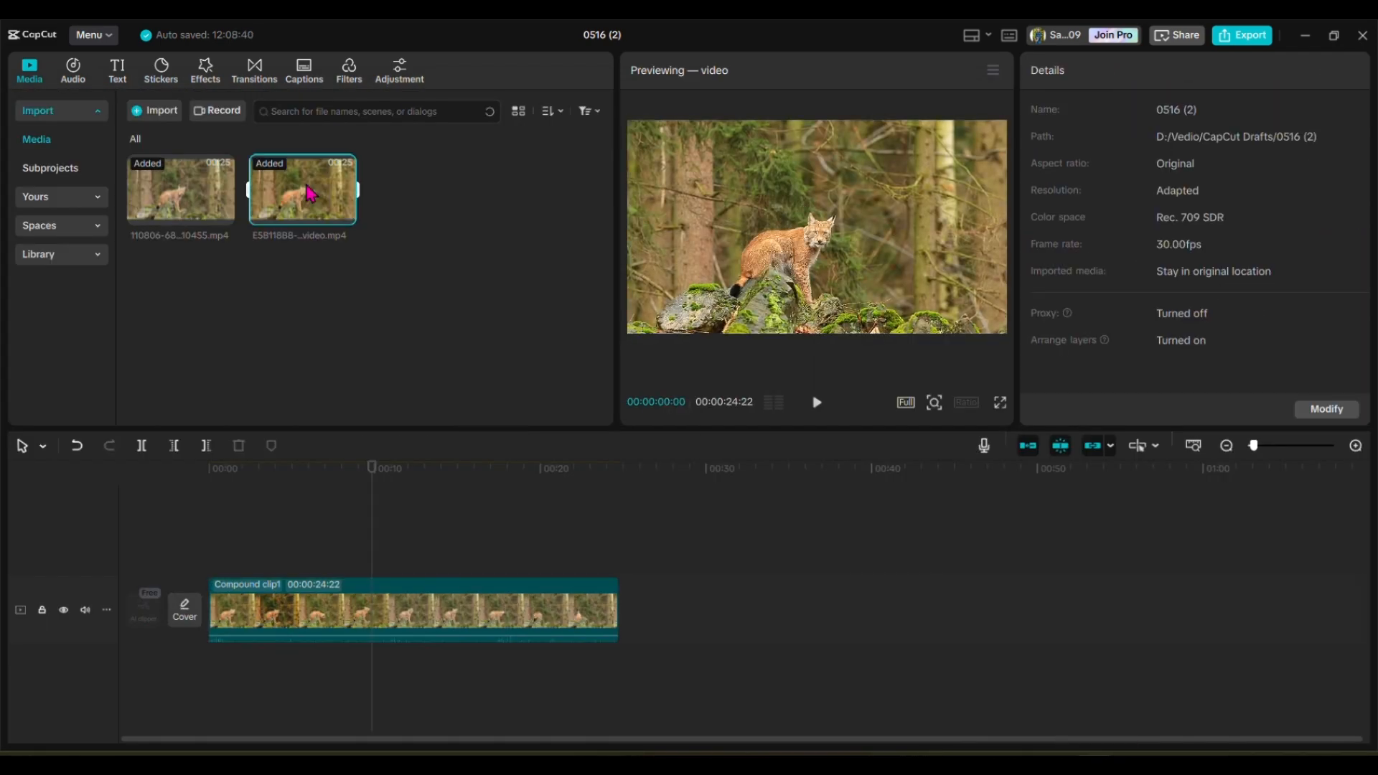
Step: Replace the compound clip on the timeline with the imported pre-processed video
{"action": "left_click", "coordinate": [451, 619]}
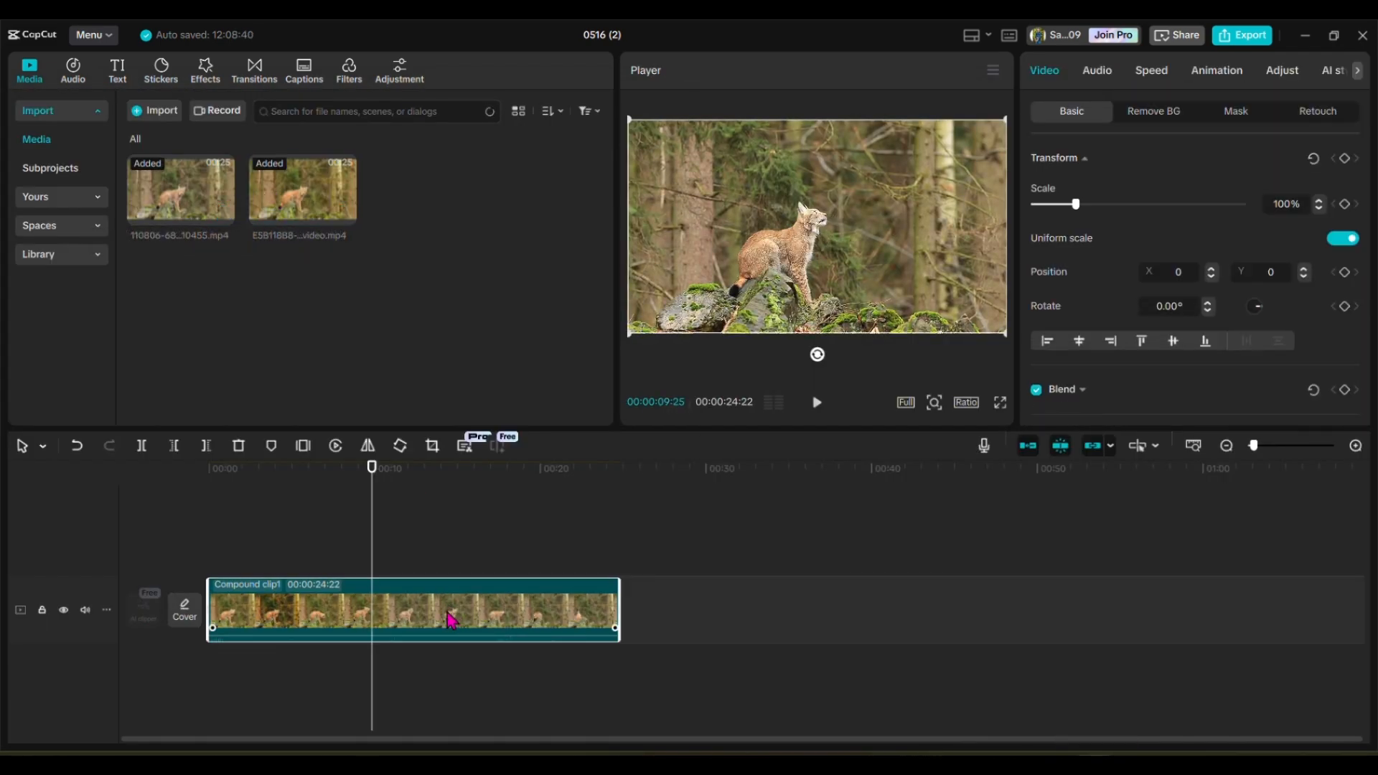
{"action": "key", "text": "Delete"}
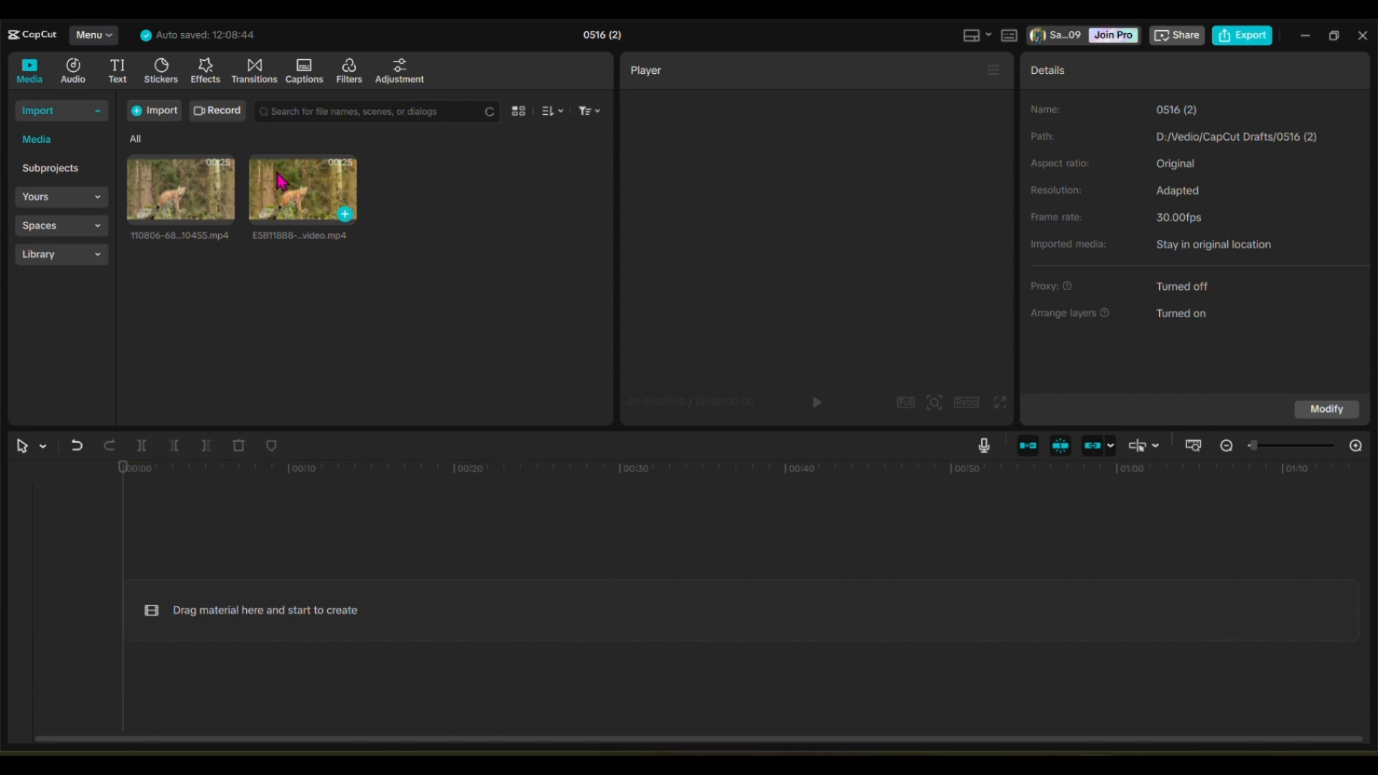
{"action": "left_click", "coordinate": [349, 219]}
{"action": "left_click", "coordinate": [346, 215]}
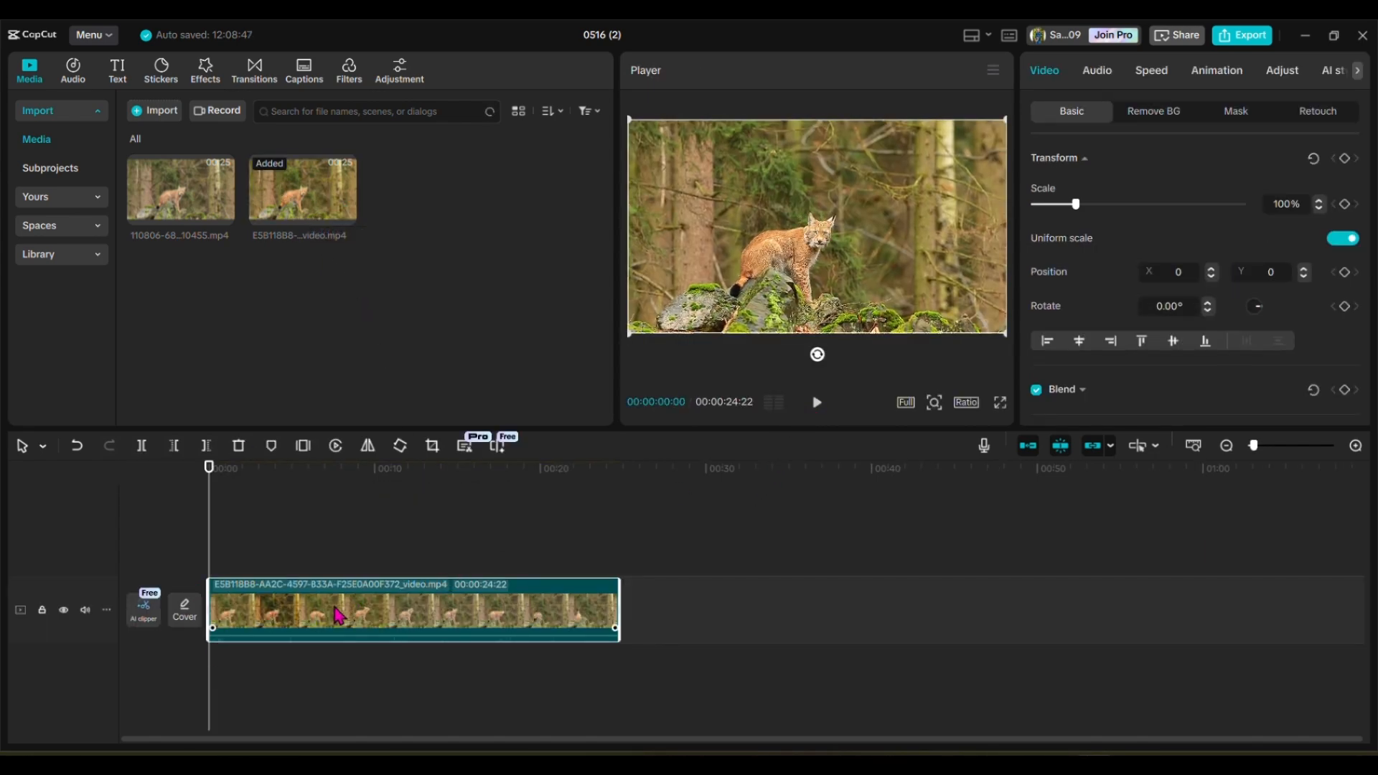
Step: Export the project as 0516 (2) in 4K with recommended bit rate, H.264 codec, mp4 format and 30fps
{"action": "left_click", "coordinate": [1249, 40]}
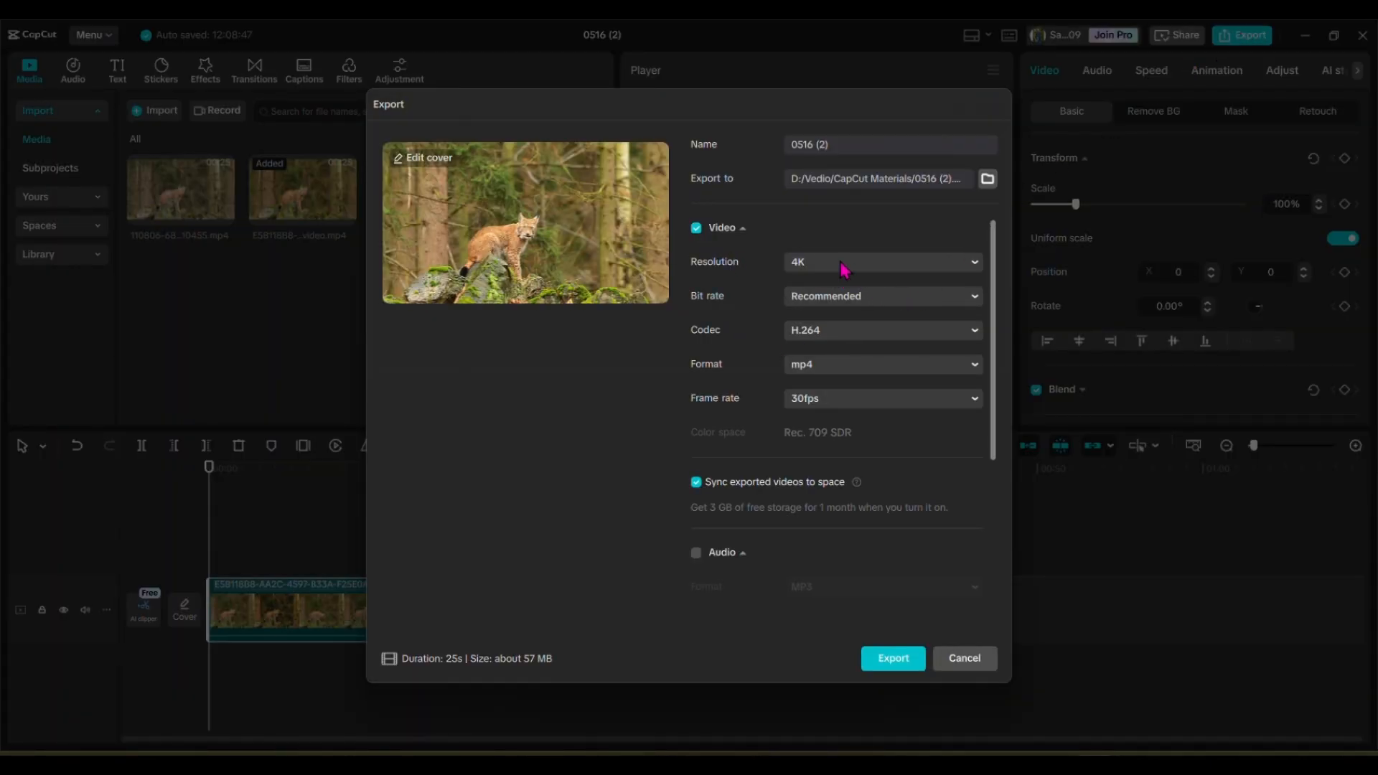
{"action": "left_click", "coordinate": [958, 263]}
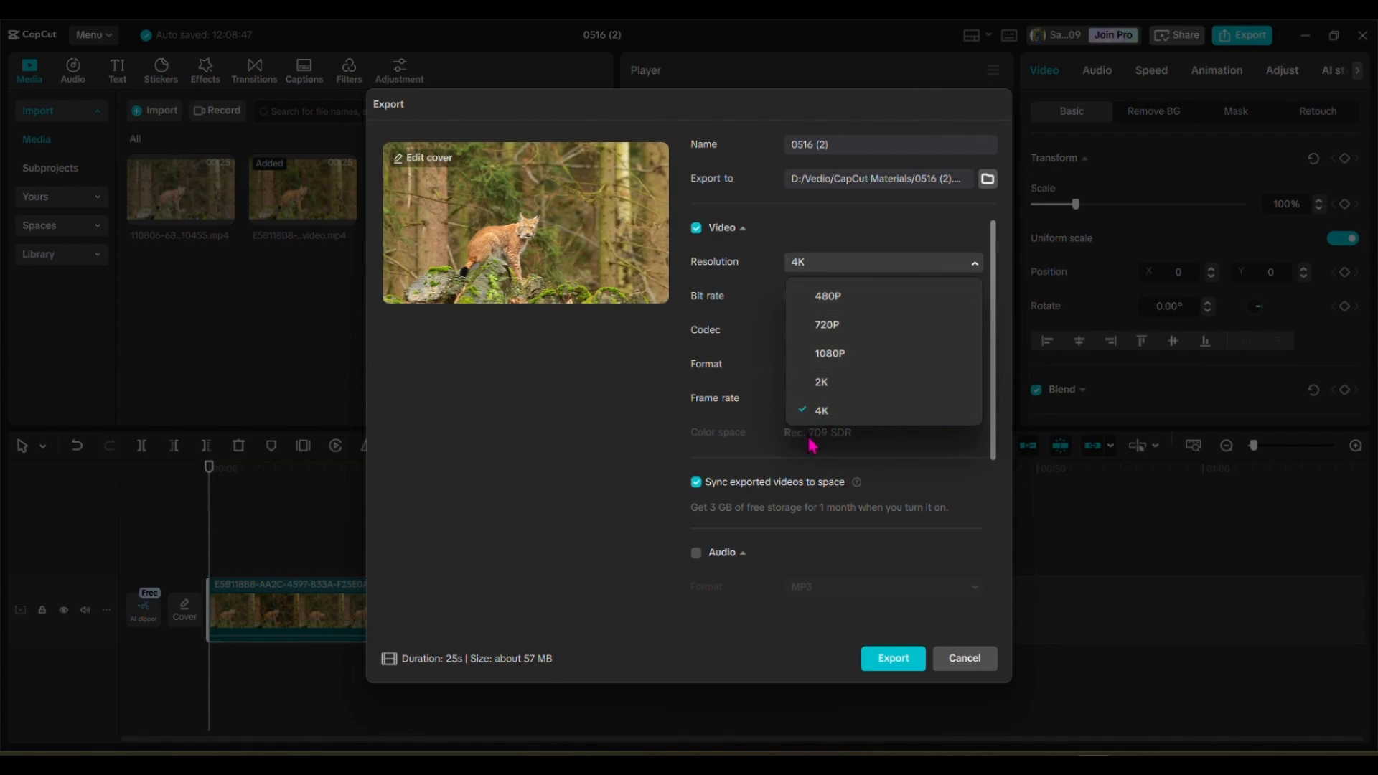
{"action": "left_click", "coordinate": [960, 266]}
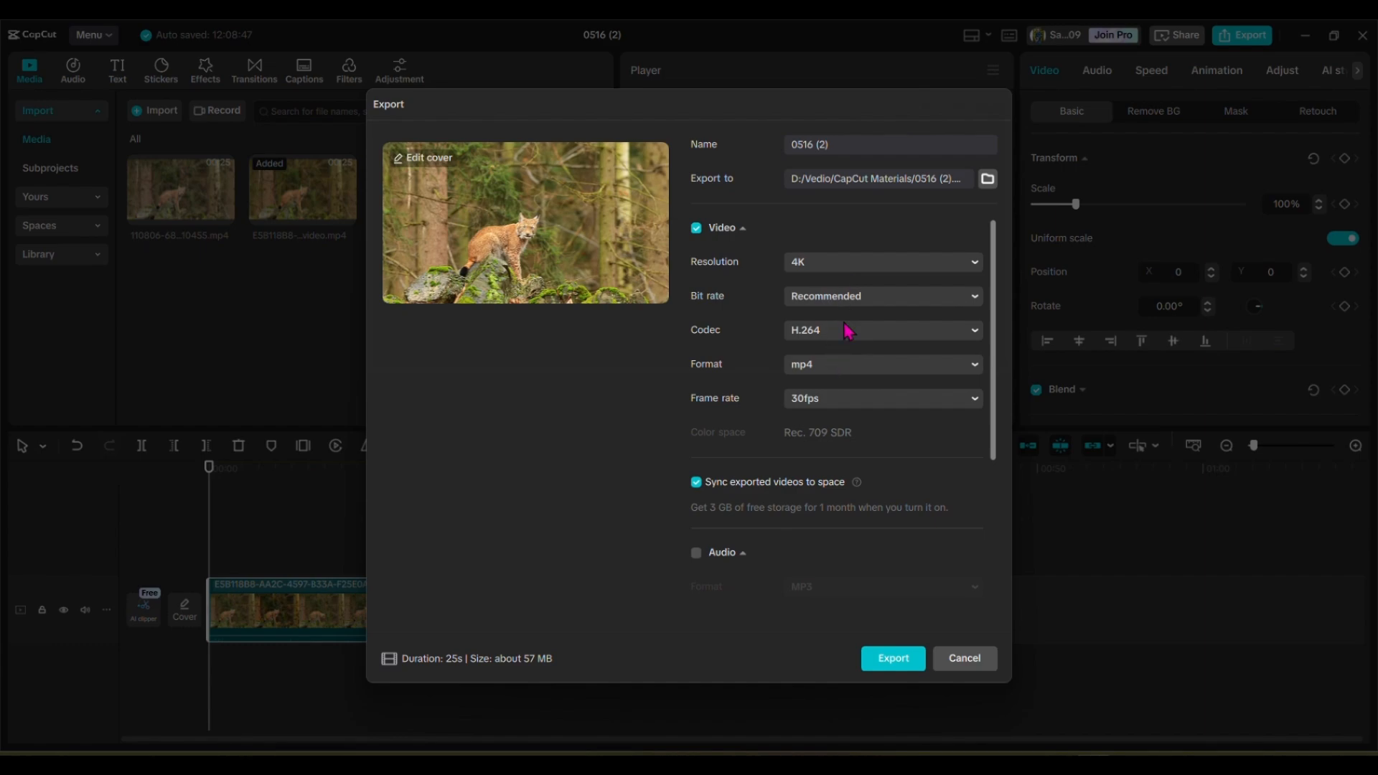
{"action": "left_click", "coordinate": [888, 675]}
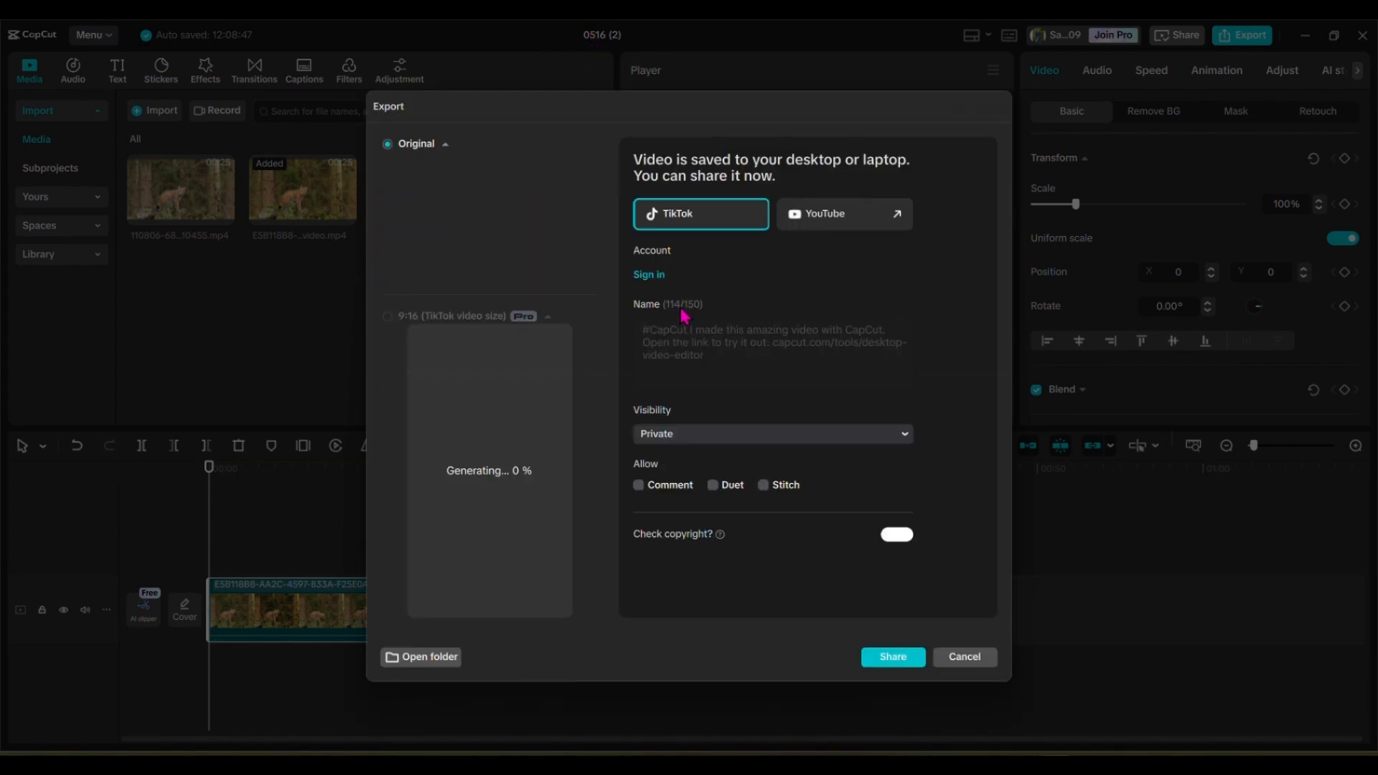
Step: Open the export folder, play the exported 0516 (2) video in Media Player and return to CapCut
{"action": "left_click", "coordinate": [433, 655]}
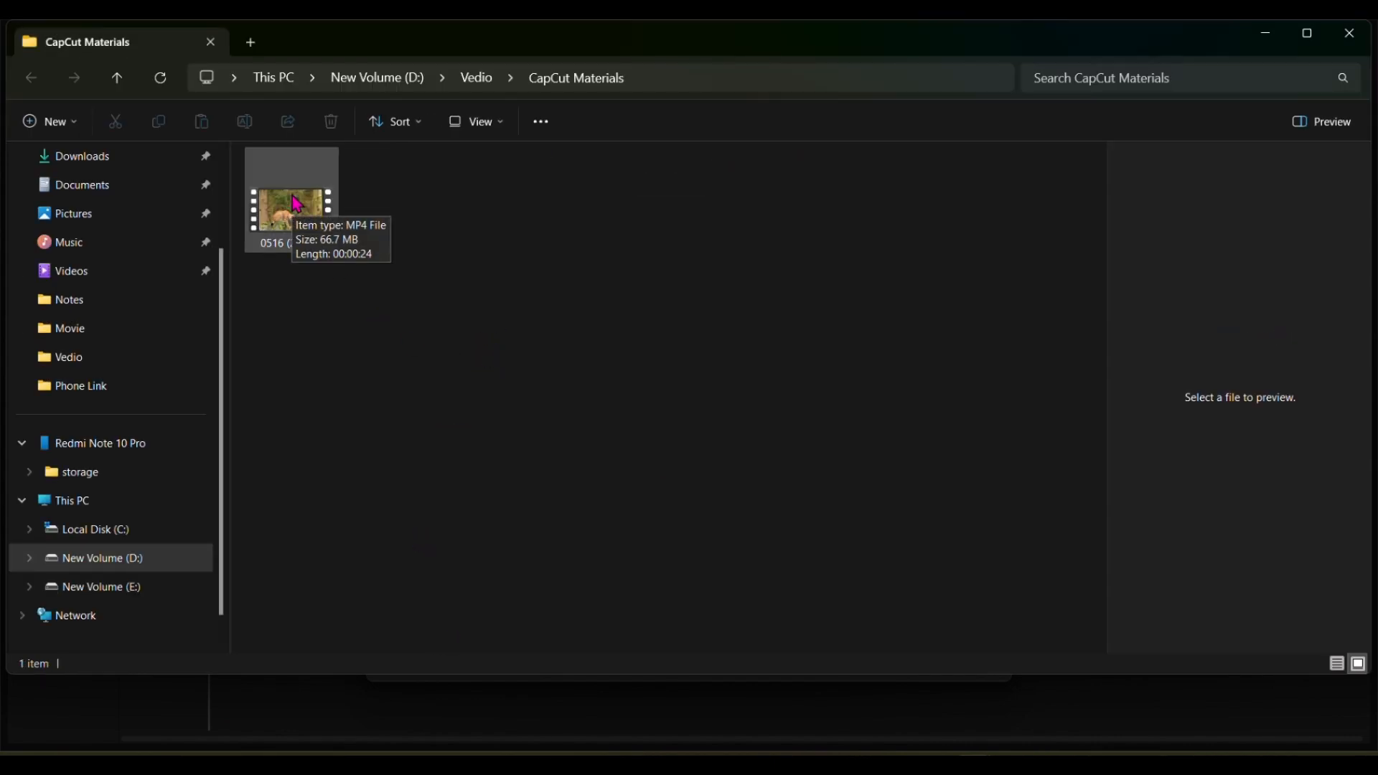
{"action": "left_click", "coordinate": [297, 205]}
{"action": "double_click", "coordinate": [296, 204]}
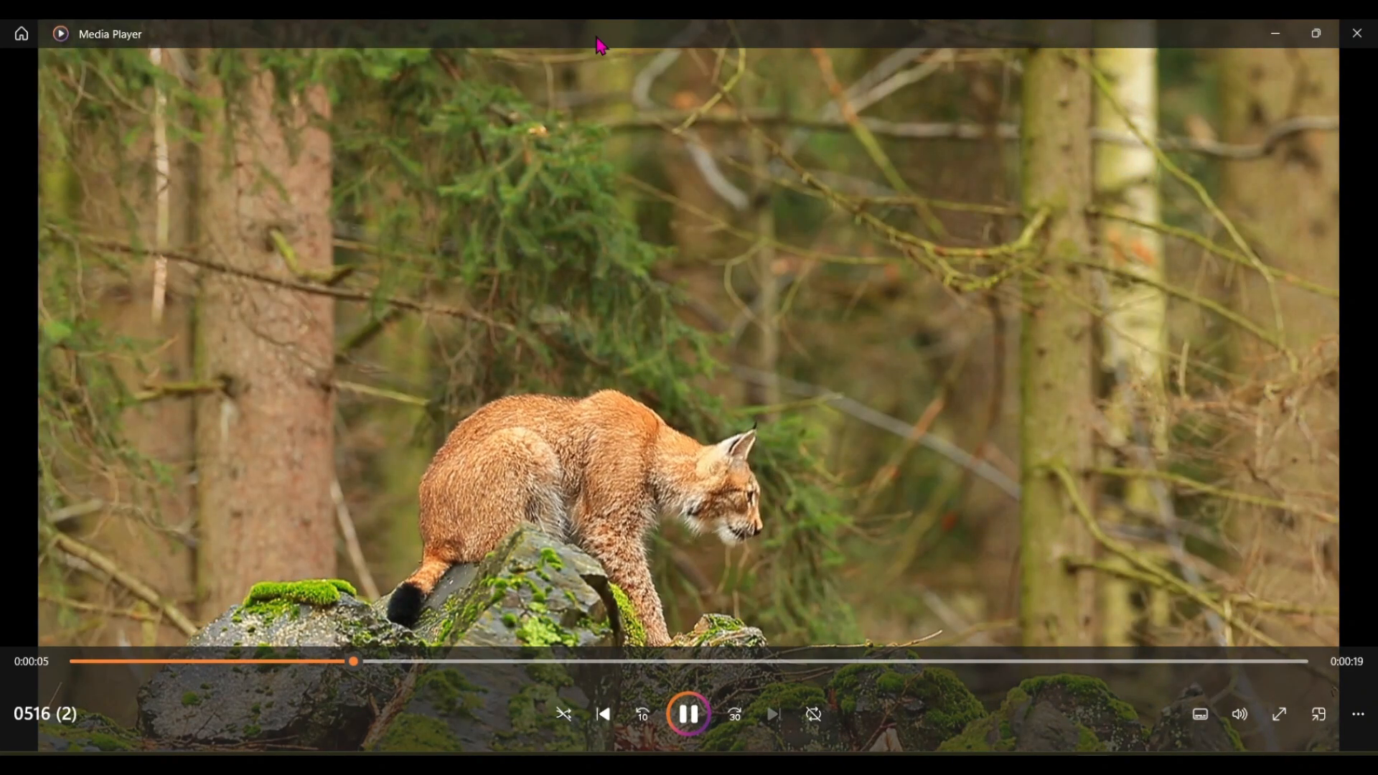
{"action": "key", "text": "alt+Tab"}
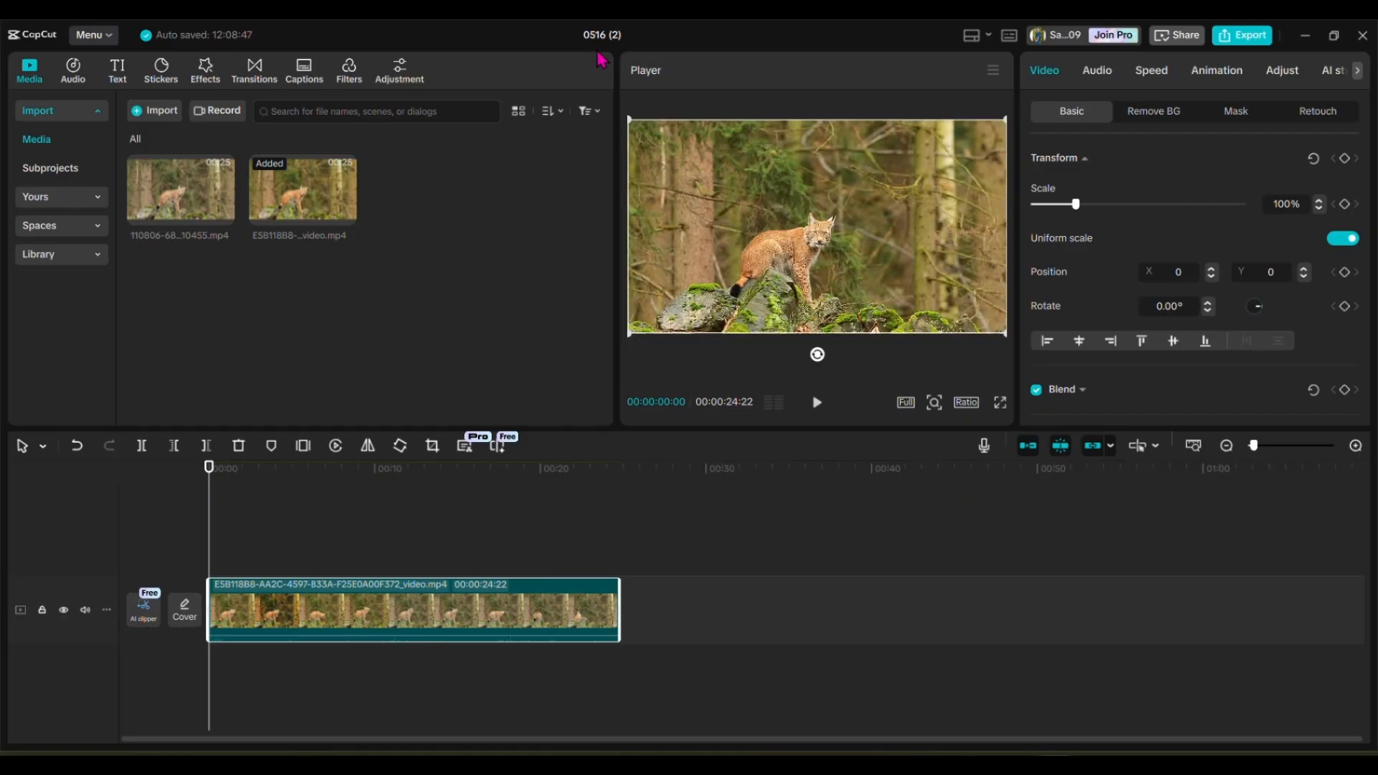
Step: Browse the featured filters and review the export settings without starting another export
{"action": "key", "text": "Down"}
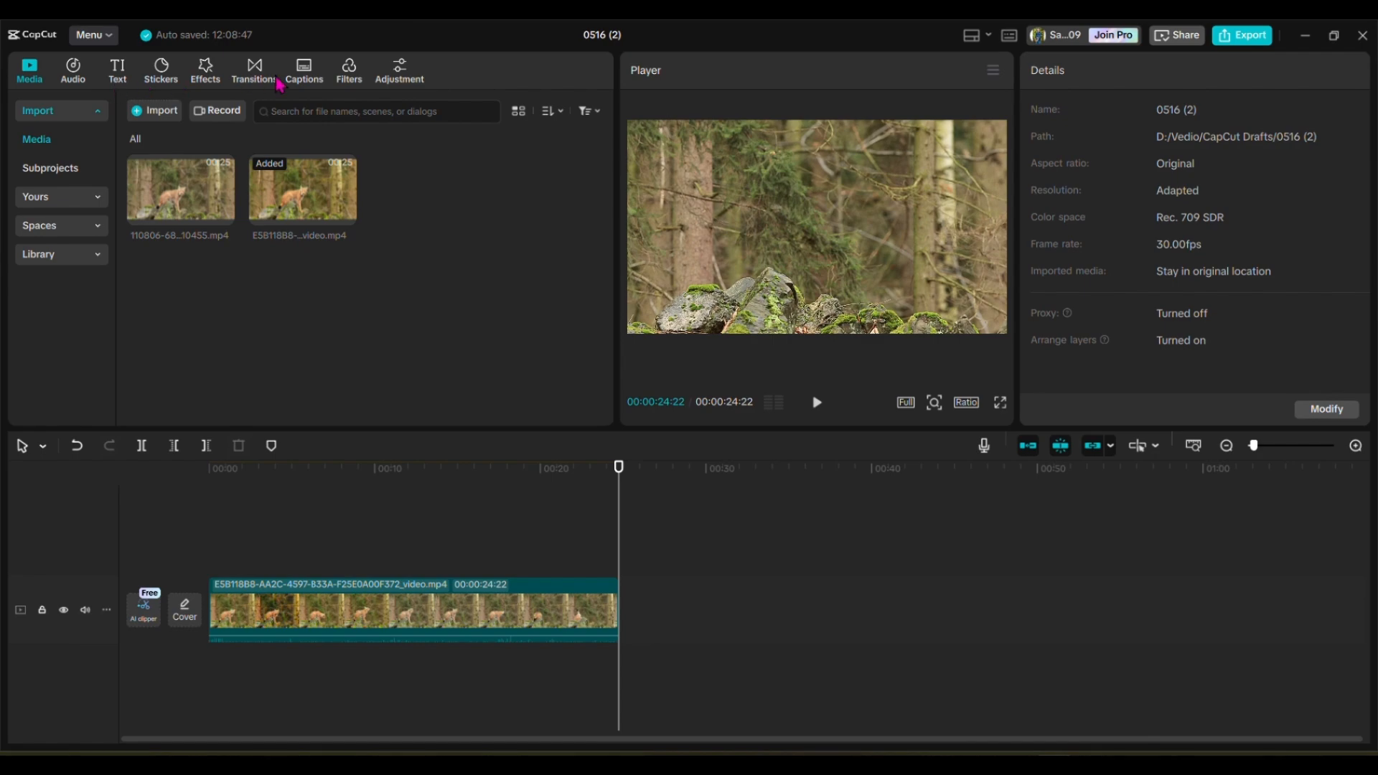
{"action": "left_click", "coordinate": [351, 81]}
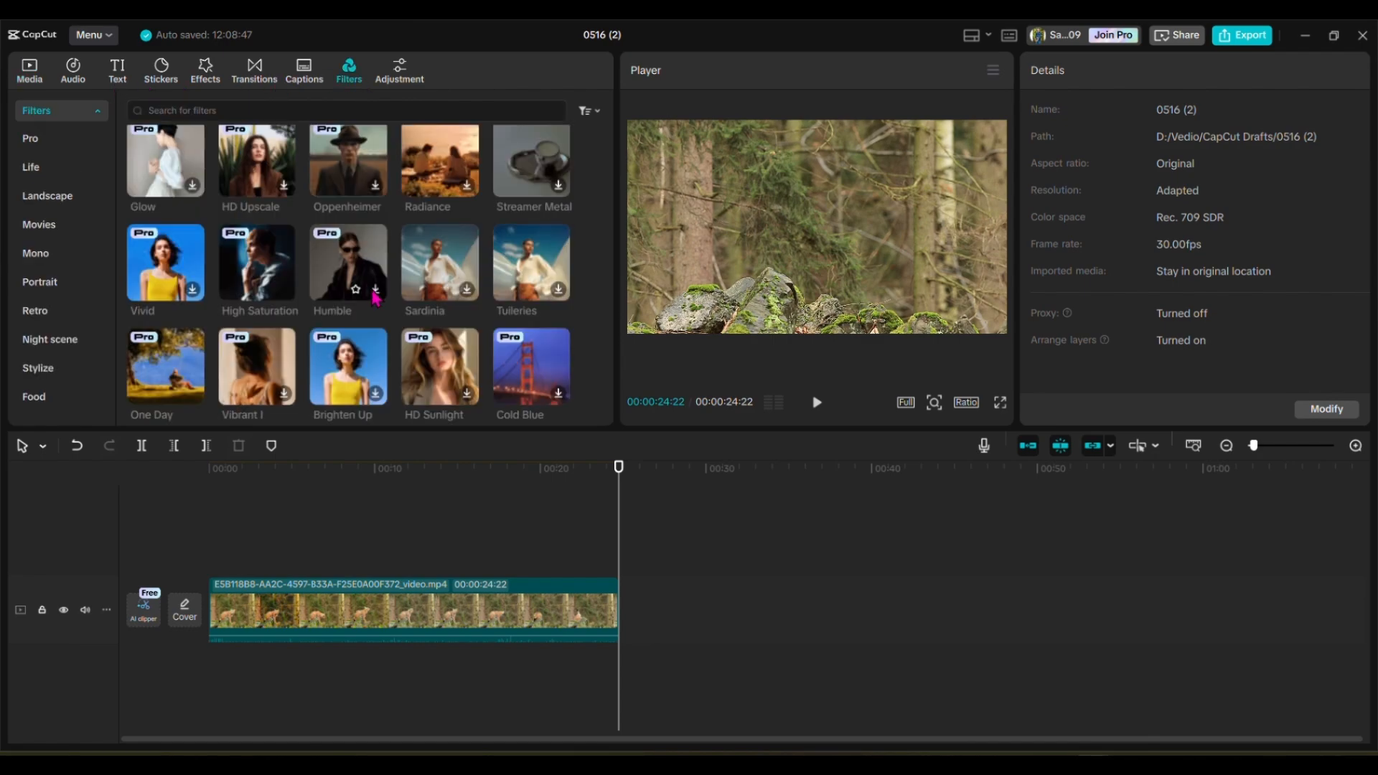
{"action": "scroll", "coordinate": [402, 362], "scroll_direction": "up", "scroll_amount": 1}
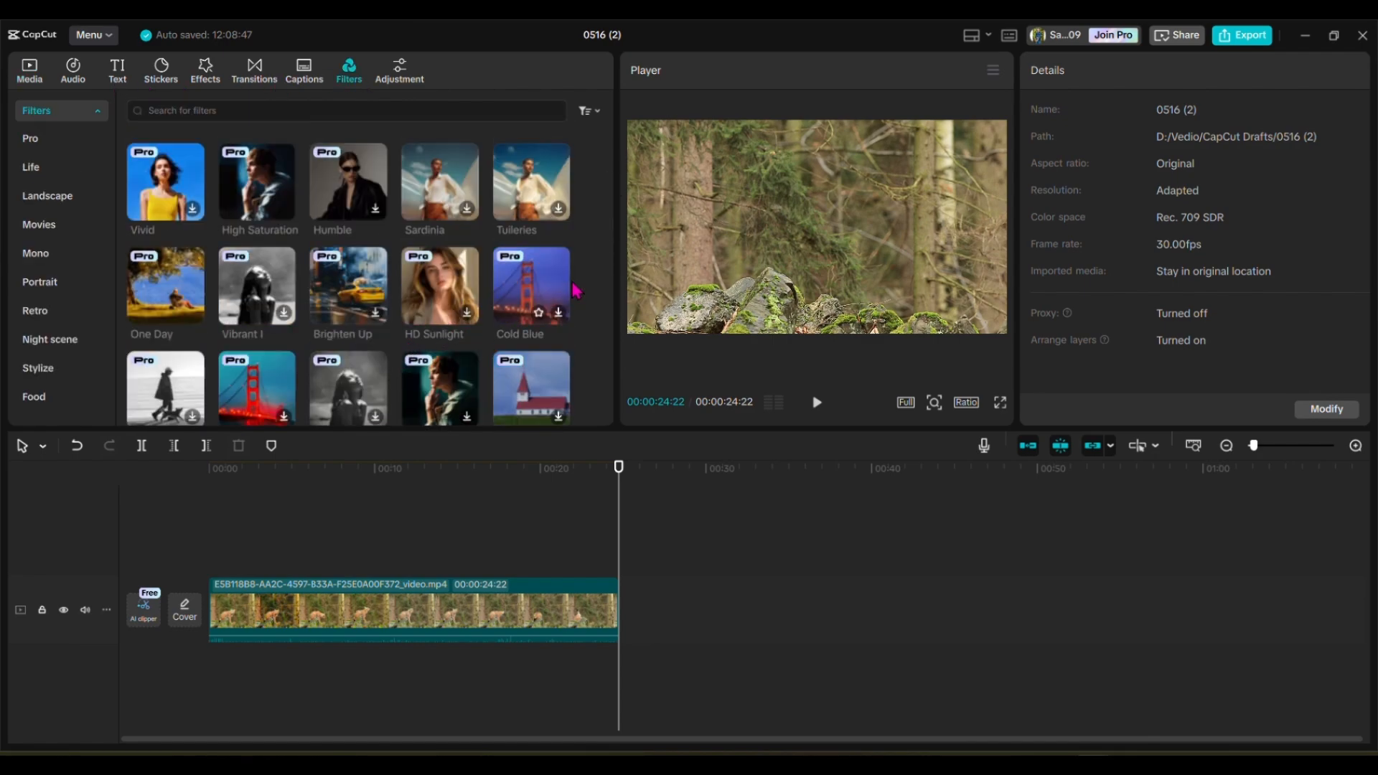
{"action": "scroll", "coordinate": [545, 301], "scroll_direction": "up", "scroll_amount": 5}
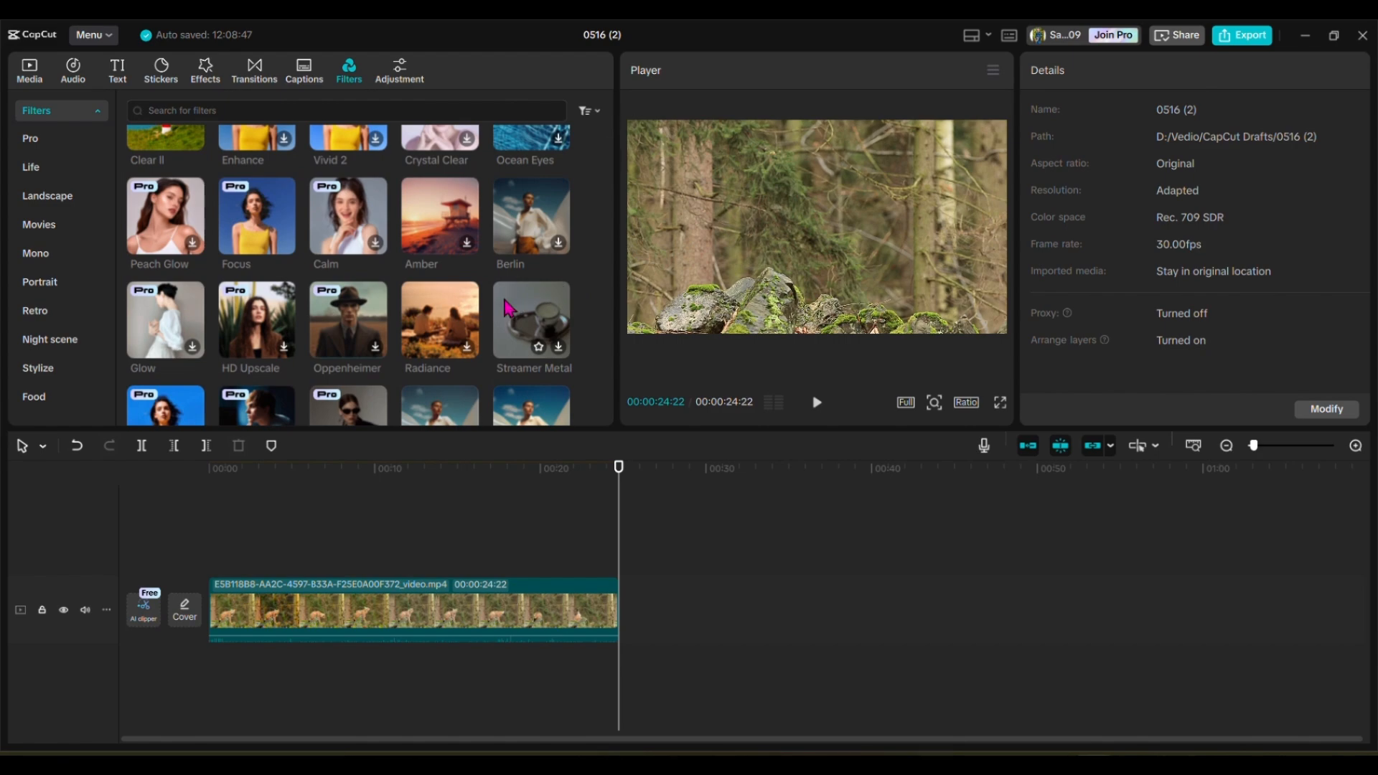
{"action": "left_click", "coordinate": [1235, 43]}
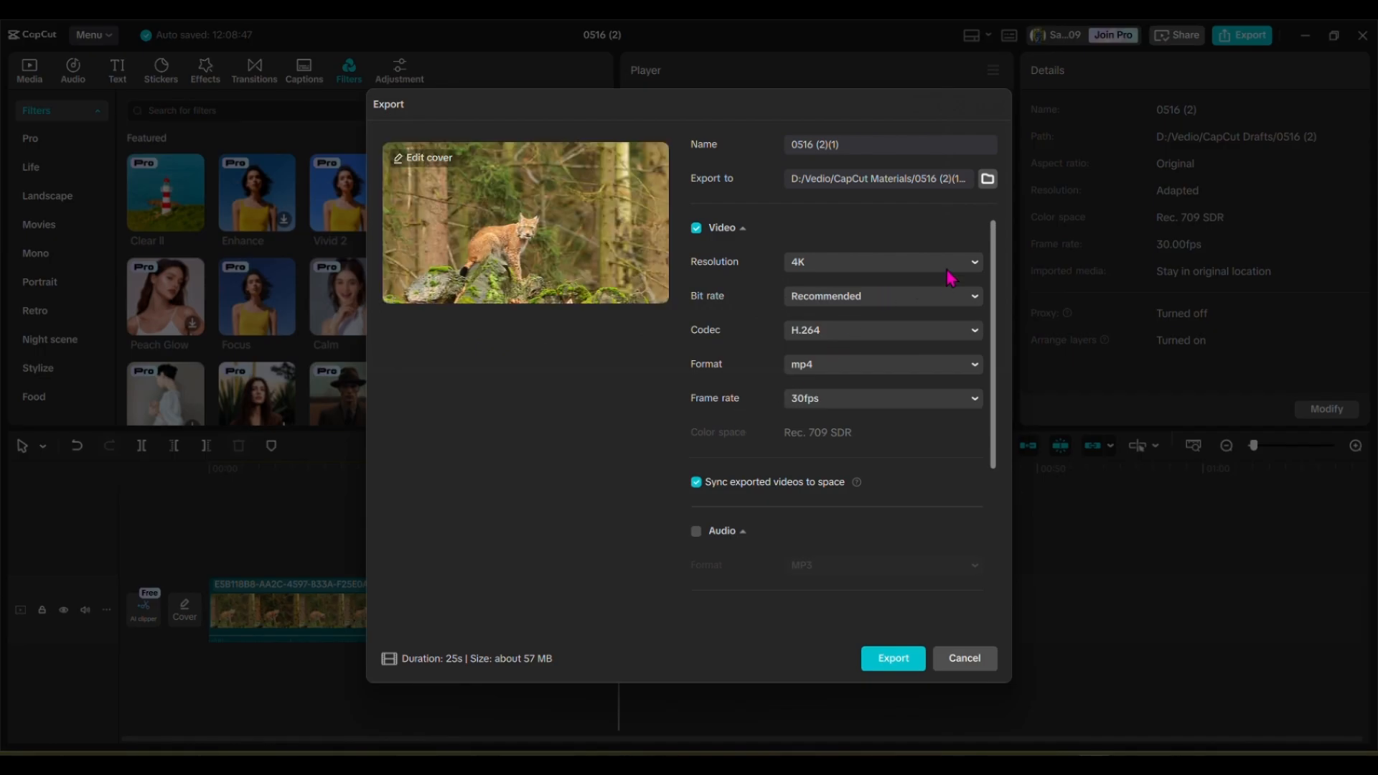
{"action": "left_click", "coordinate": [973, 659]}
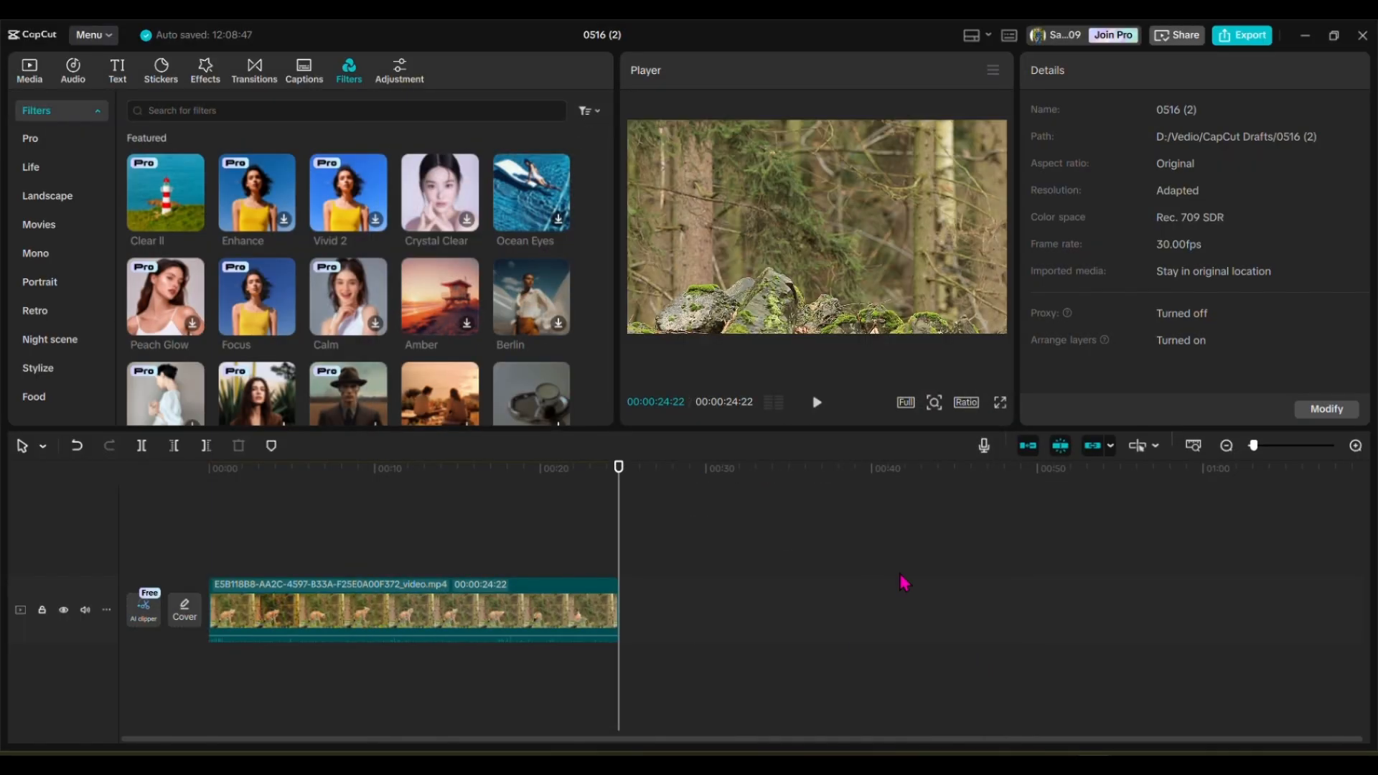
{"action": "scroll", "coordinate": [486, 303], "scroll_direction": "down", "scroll_amount": 5}
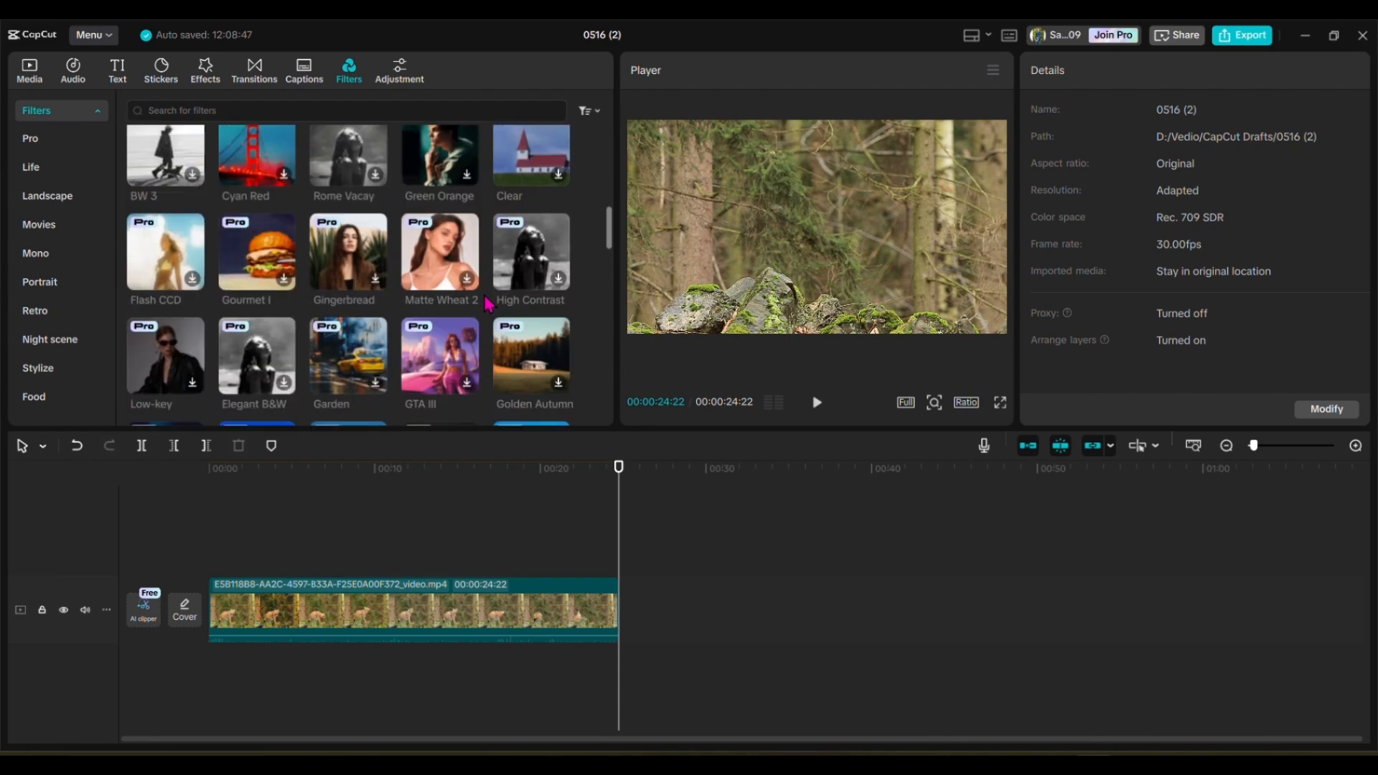
{"action": "scroll", "coordinate": [486, 303], "scroll_direction": "up", "scroll_amount": 5}
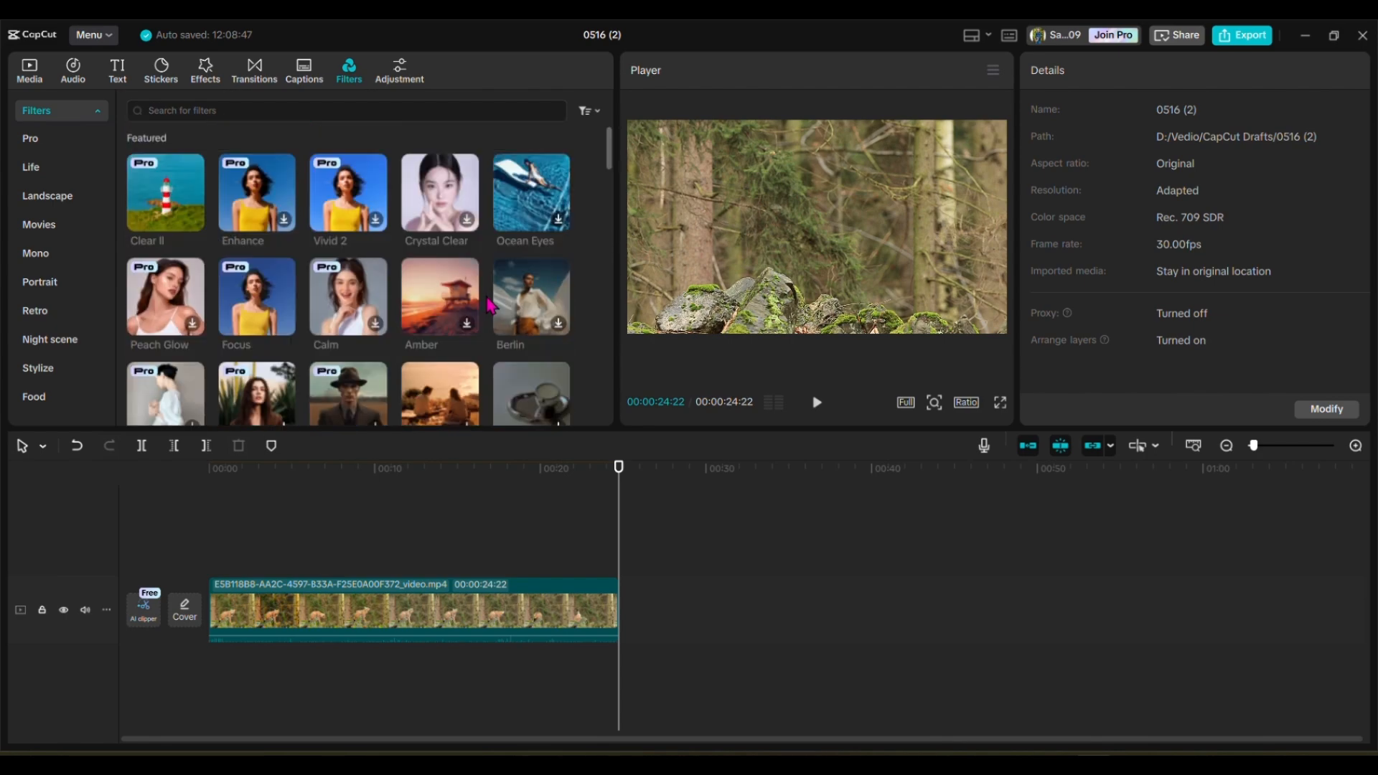